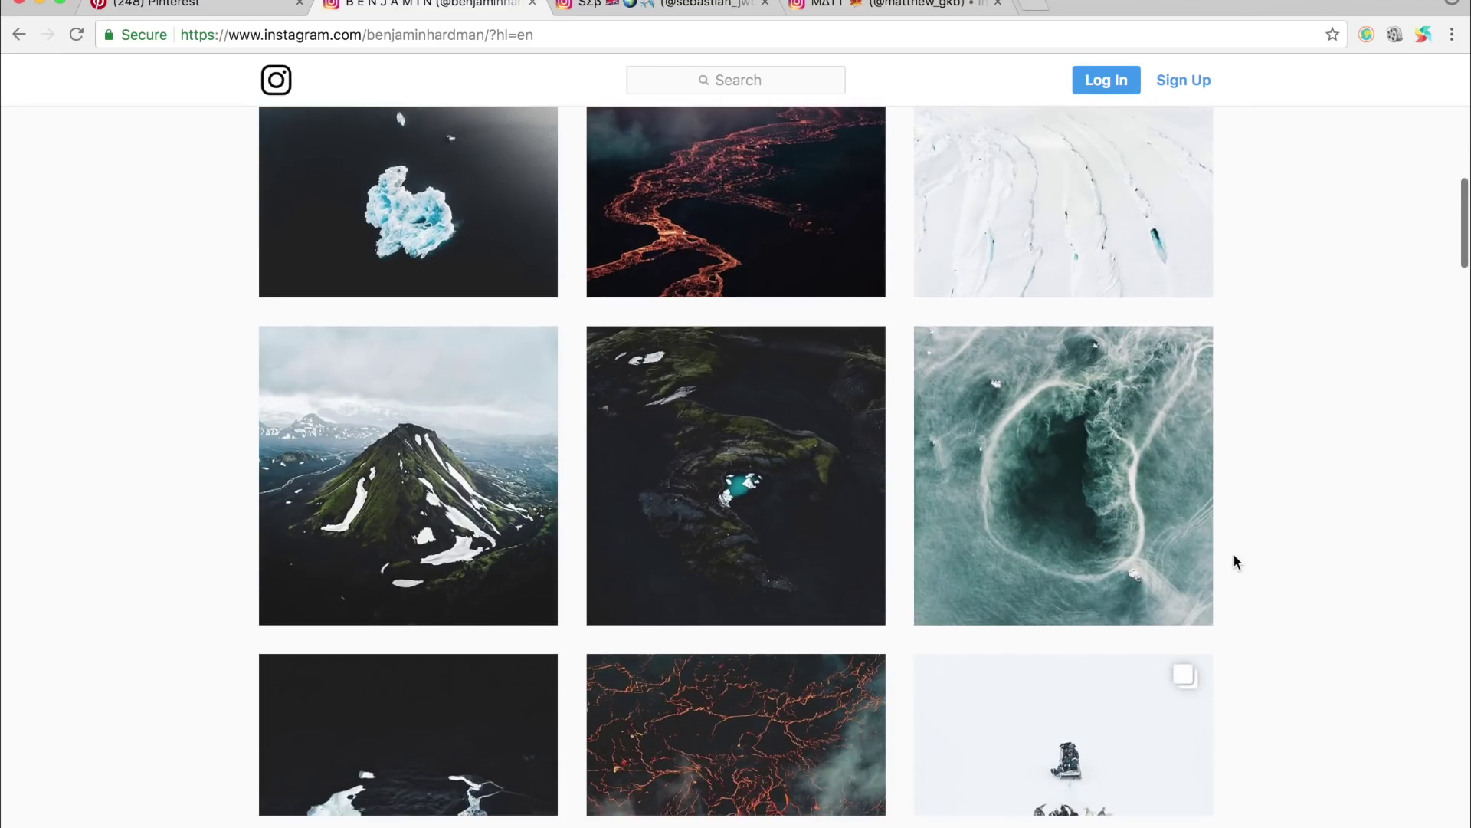
- Browse the Iceland photographer's Instagram feed and view the green mountain post and the Vestmannaeyjar island post
{"action": "left_click", "coordinate": [425, 433]}
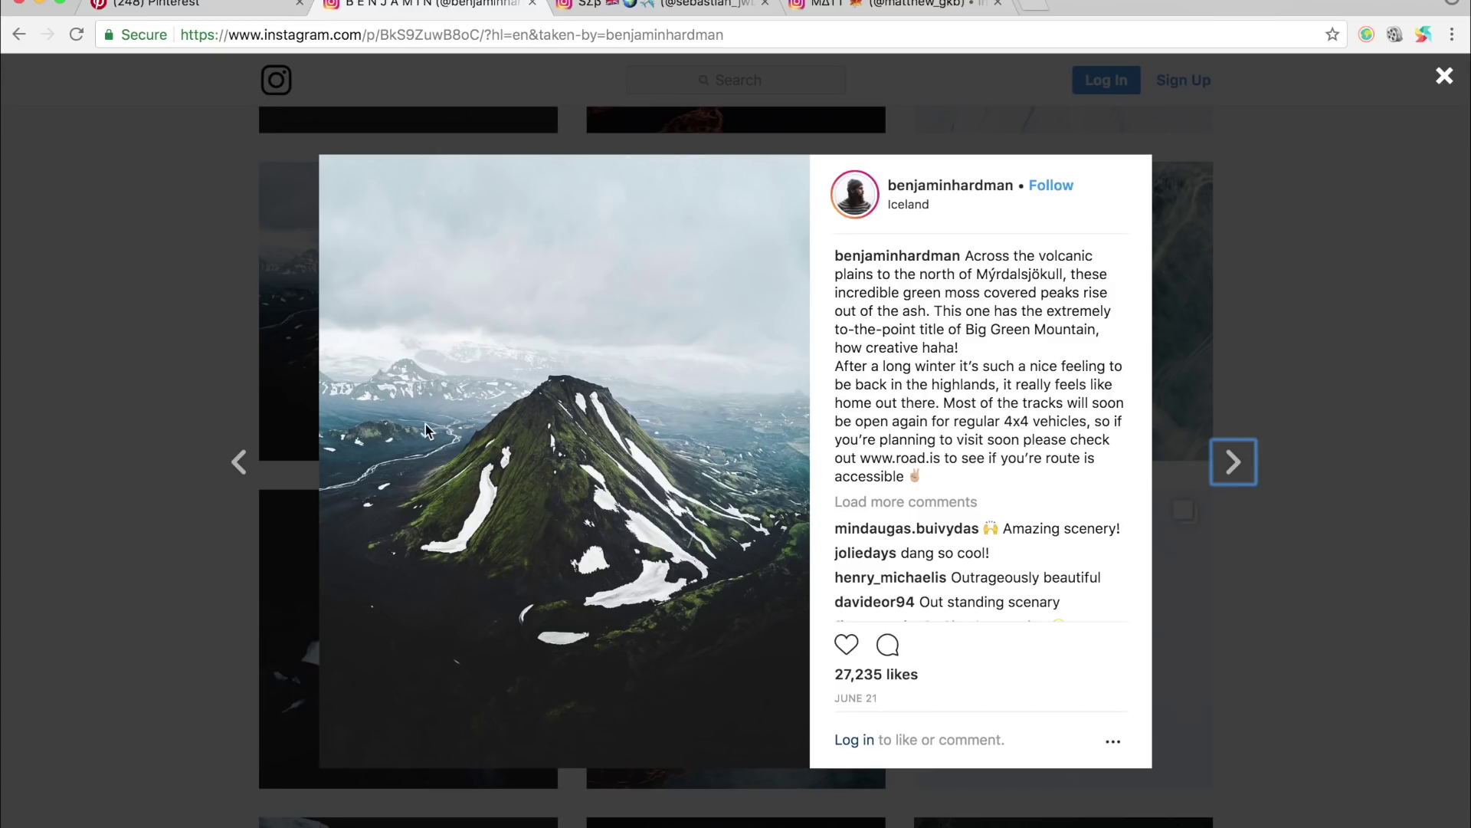
{"action": "left_click", "coordinate": [90, 454]}
{"action": "scroll", "coordinate": [727, 507], "scroll_direction": "down", "scroll_amount": 12}
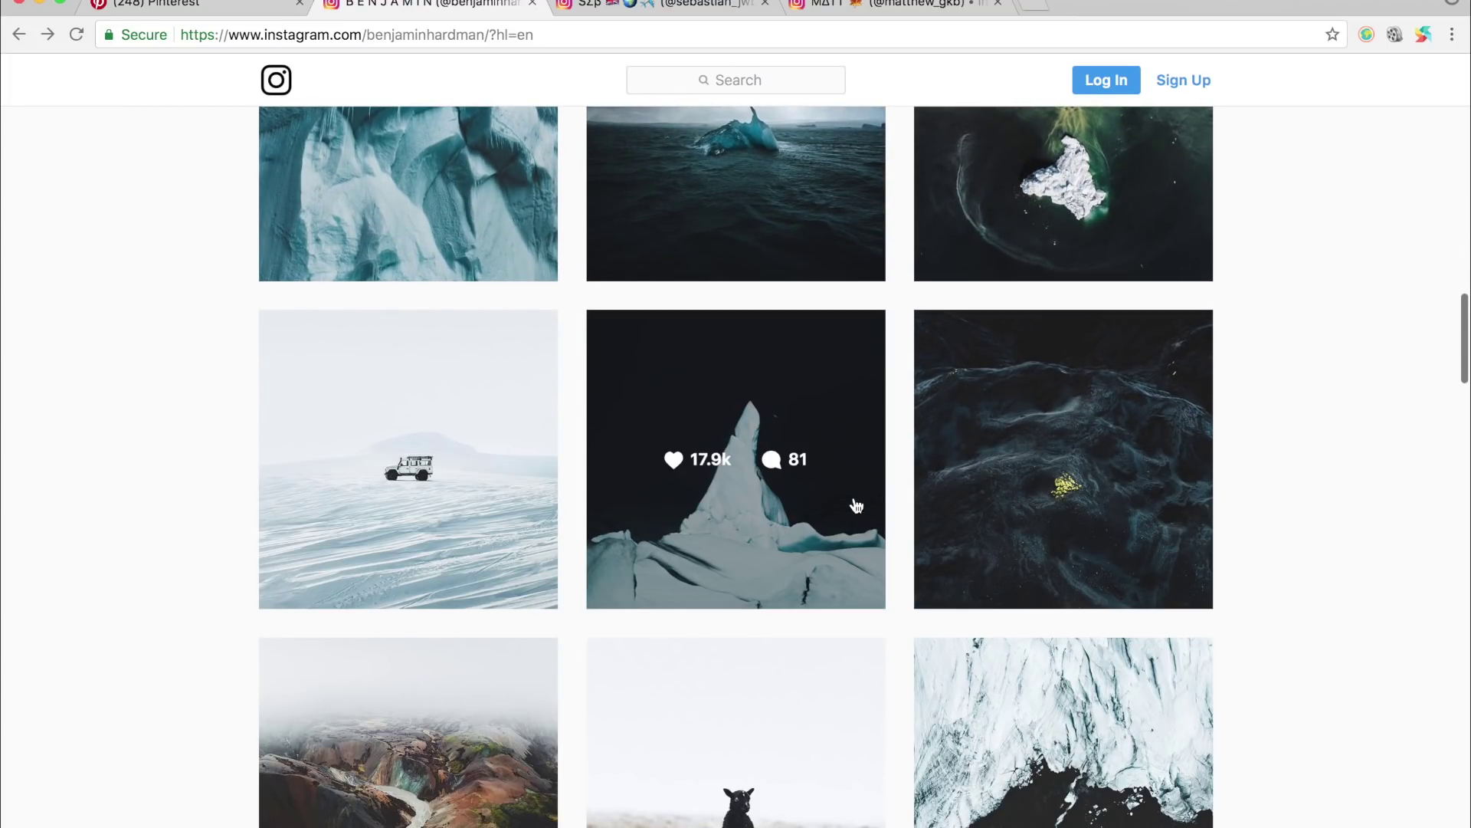
{"action": "scroll", "coordinate": [857, 505], "scroll_direction": "down", "scroll_amount": 4}
{"action": "scroll", "coordinate": [856, 505], "scroll_direction": "down", "scroll_amount": 8}
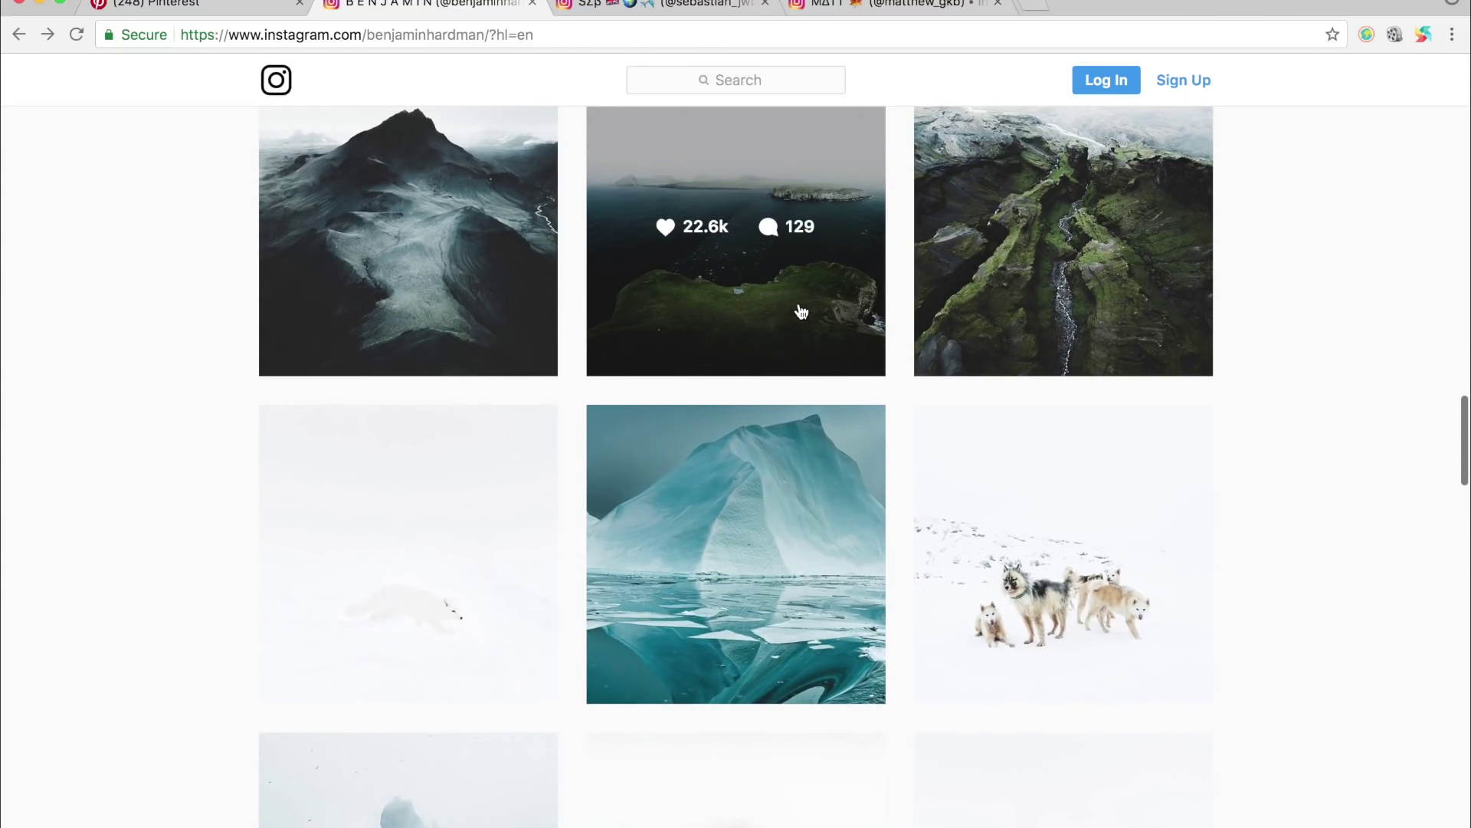
{"action": "left_click", "coordinate": [799, 311]}
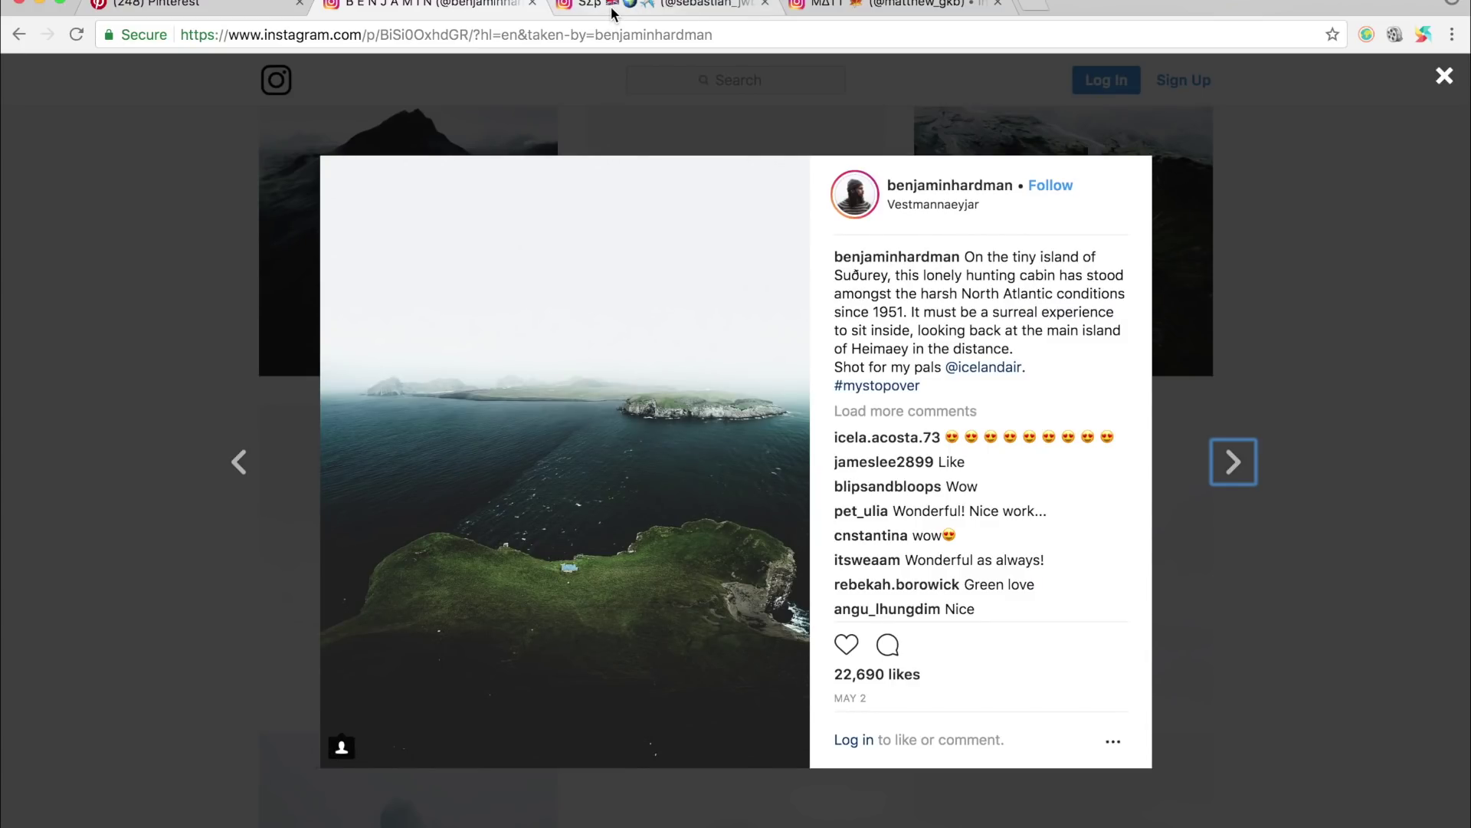
- Compare the photo grids on the two other open Instagram profiles, the street portrait feed and the landscape feed
{"action": "left_click", "coordinate": [613, 9]}
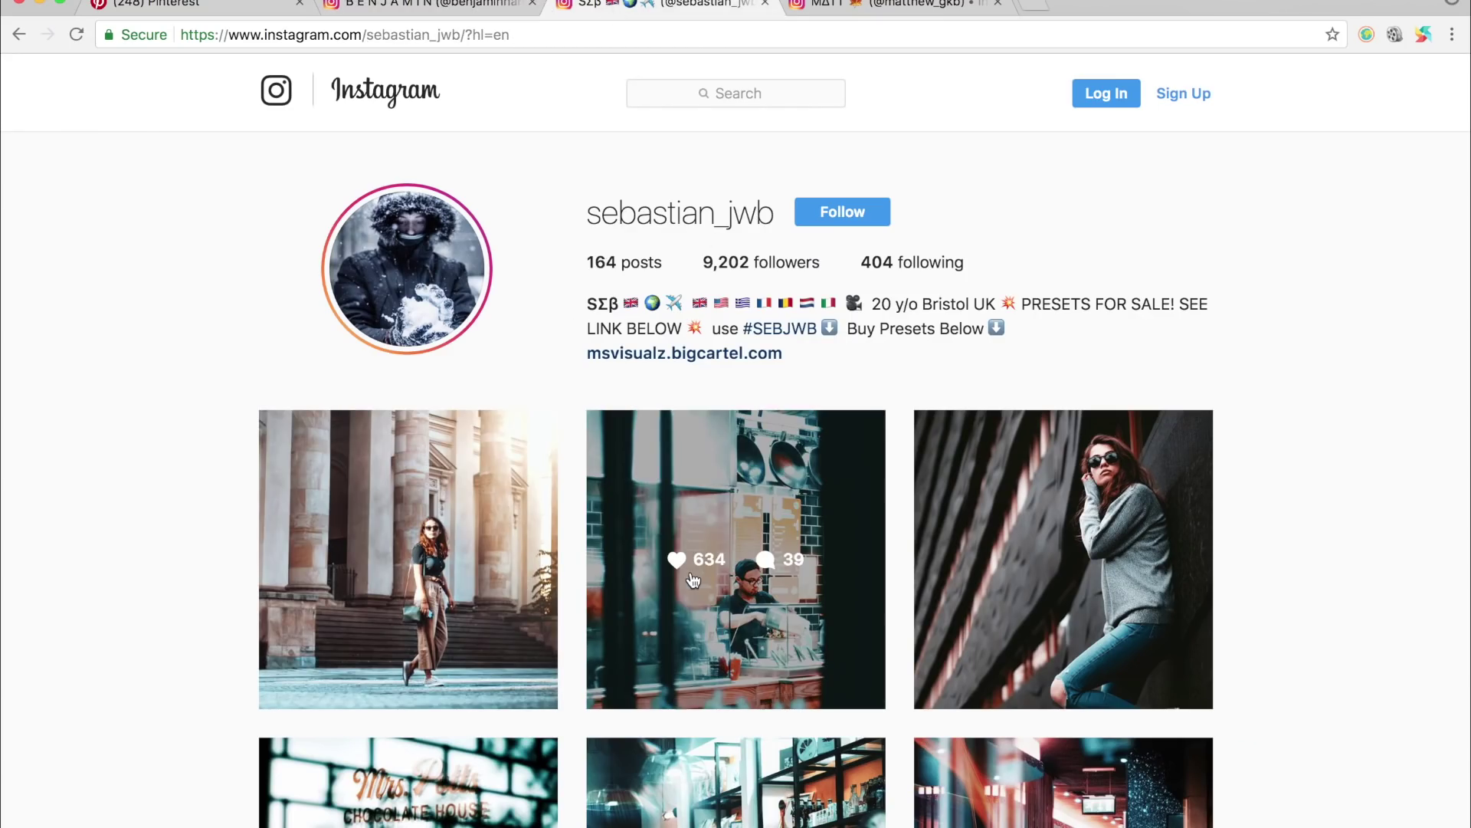
{"action": "scroll", "coordinate": [736, 560], "scroll_direction": "down", "scroll_amount": 5}
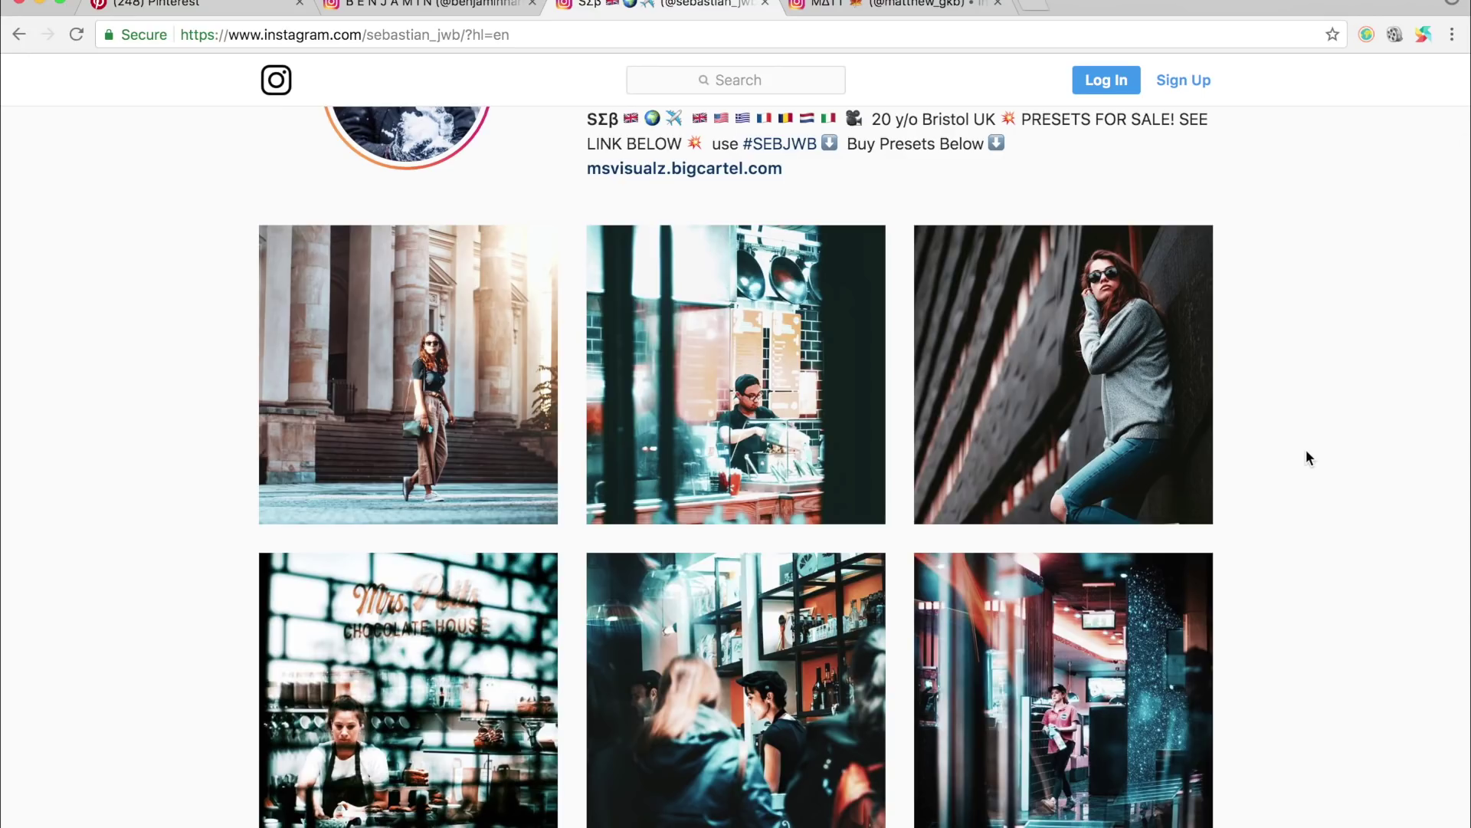
{"action": "left_click", "coordinate": [857, 6]}
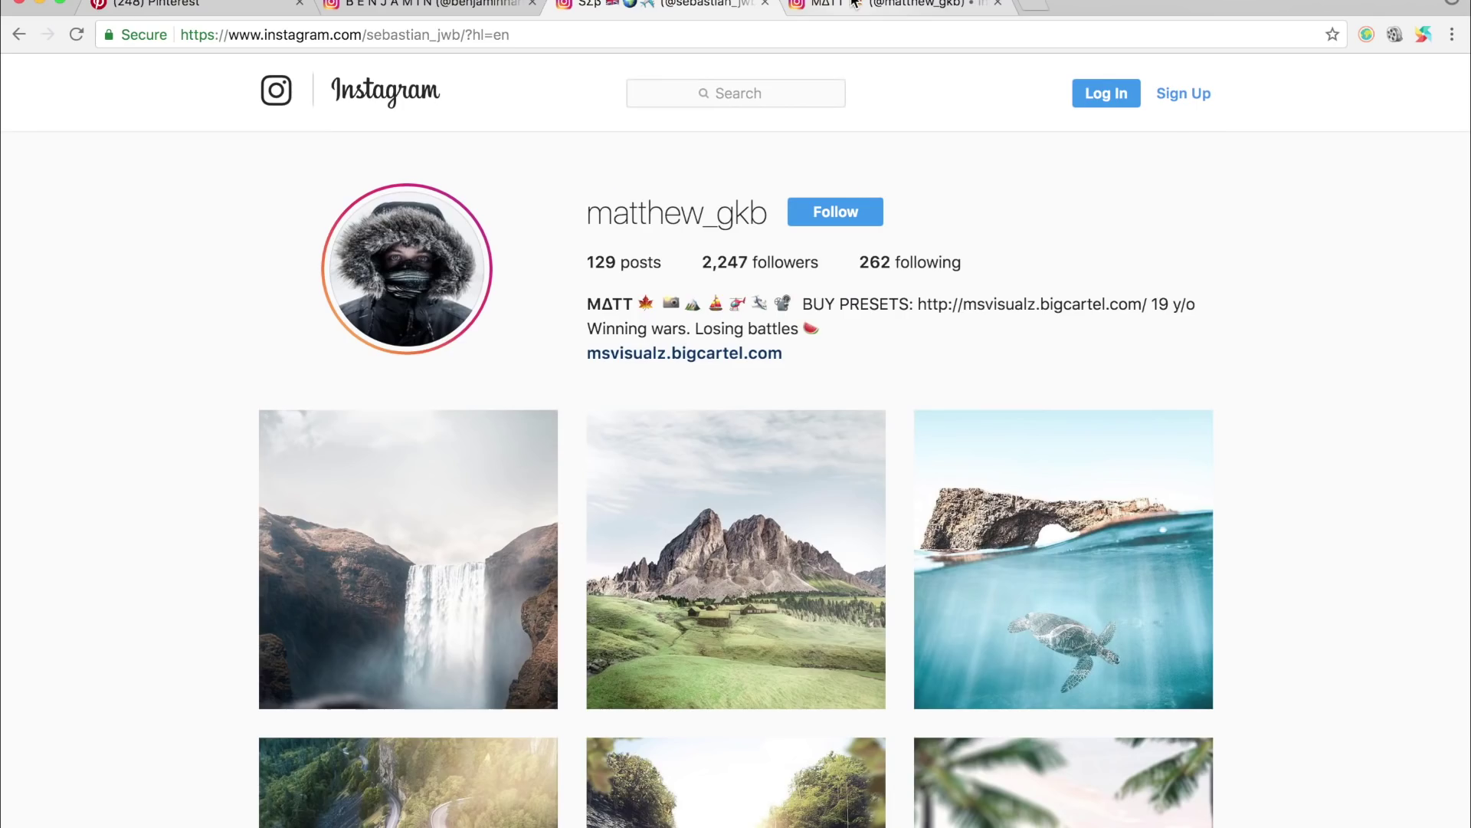
{"action": "left_click", "coordinate": [674, 6]}
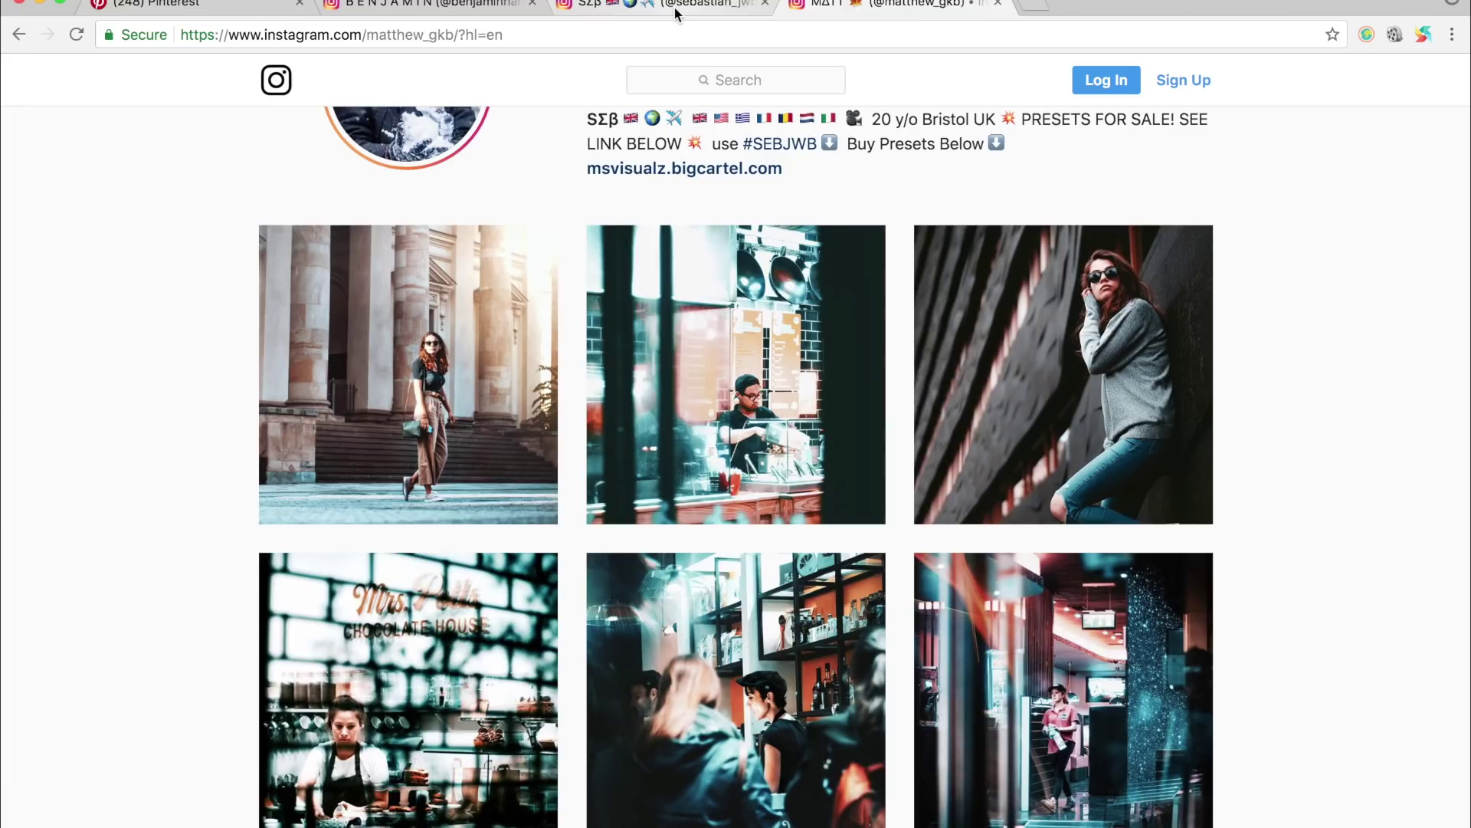
{"action": "scroll", "coordinate": [535, 293], "scroll_direction": "up", "scroll_amount": 5}
{"action": "scroll", "coordinate": [552, 307], "scroll_direction": "down", "scroll_amount": 1}
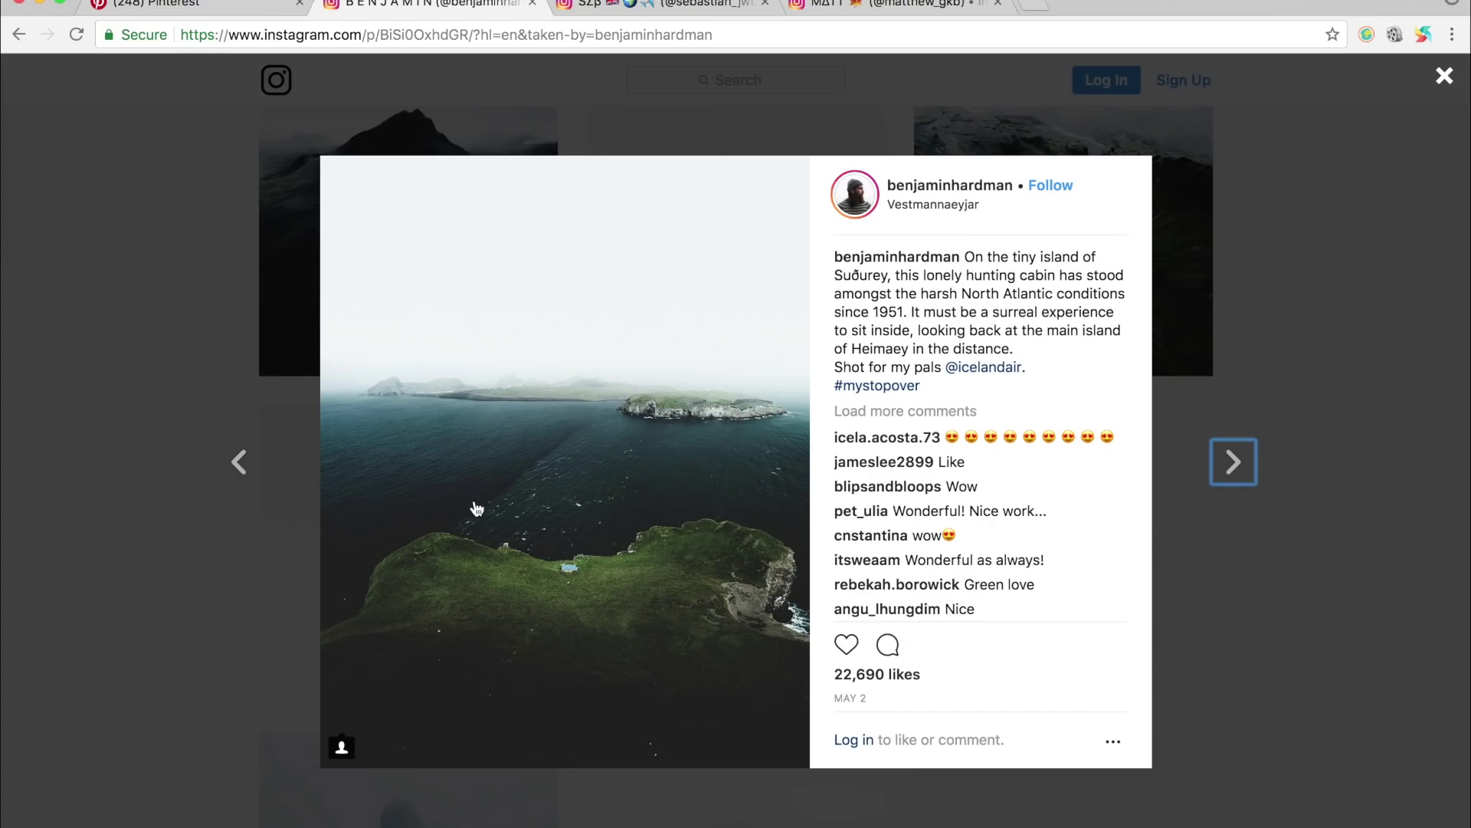
- Return to the Iceland photographer's profile, close the island post and examine the older mountain photos in the feed
{"action": "left_click", "coordinate": [1318, 456]}
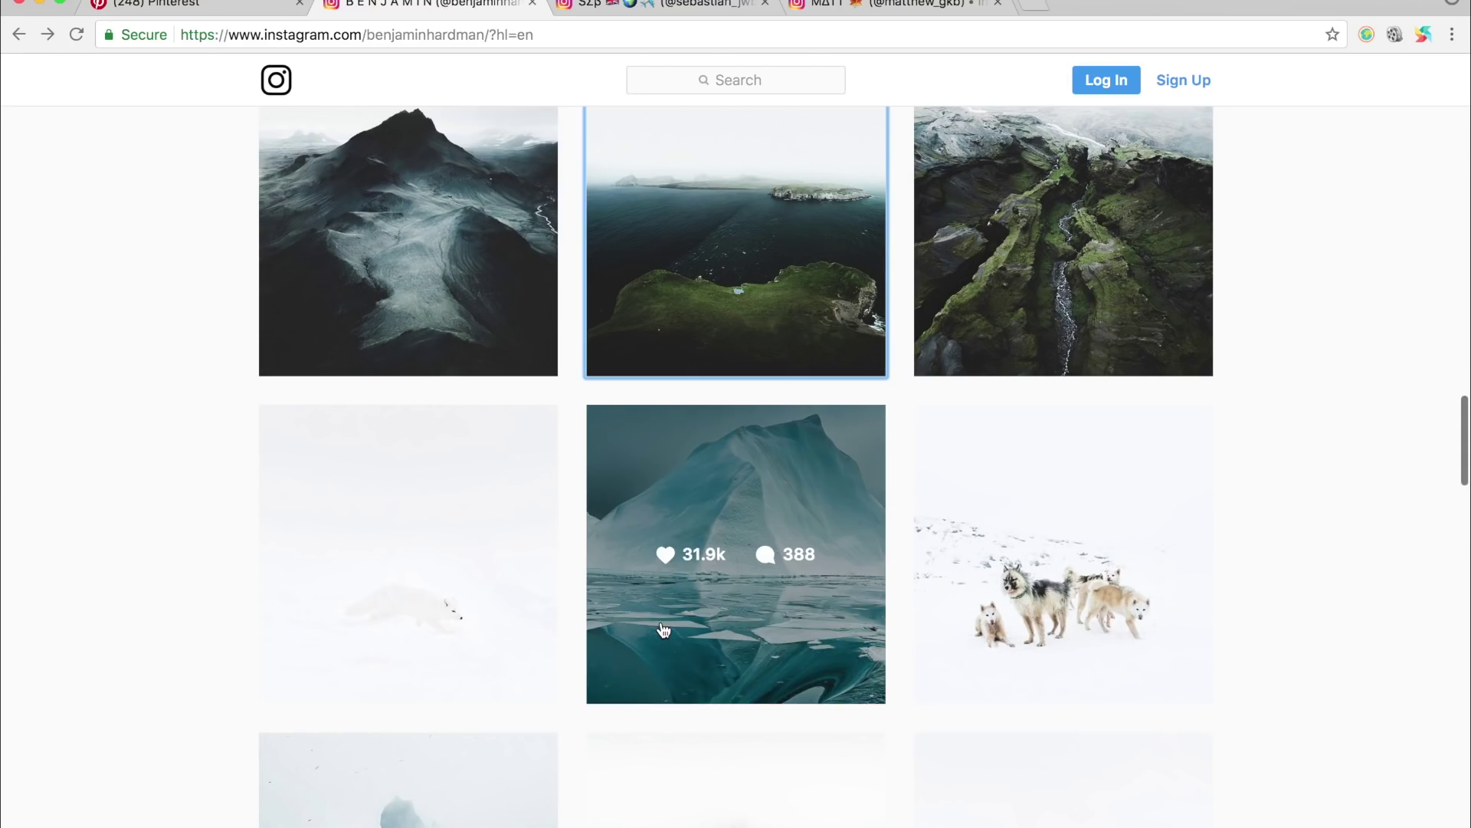
{"action": "scroll", "coordinate": [747, 625], "scroll_direction": "down", "scroll_amount": 3}
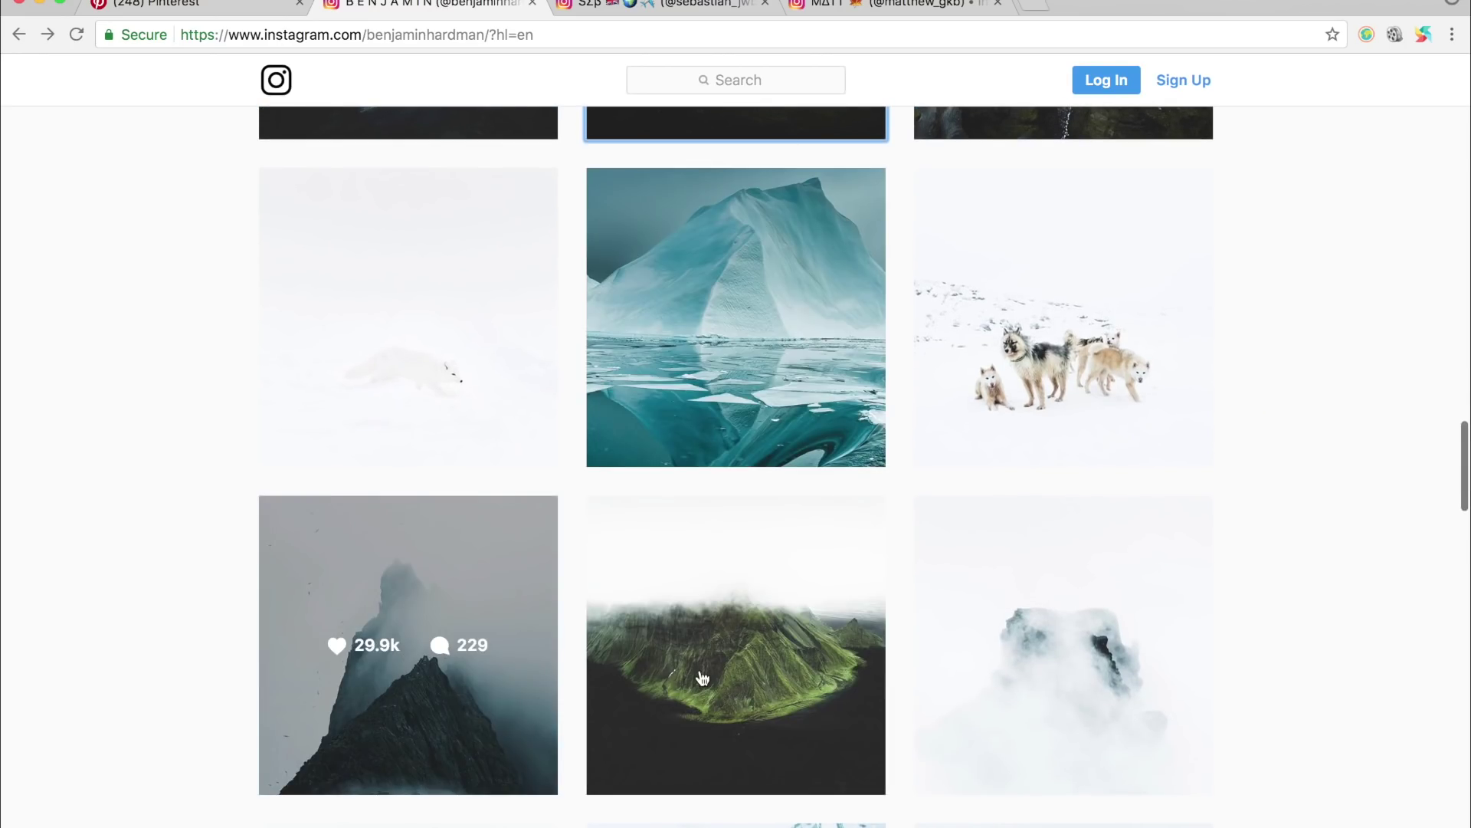
{"action": "scroll", "coordinate": [1146, 634], "scroll_direction": "down", "scroll_amount": 3}
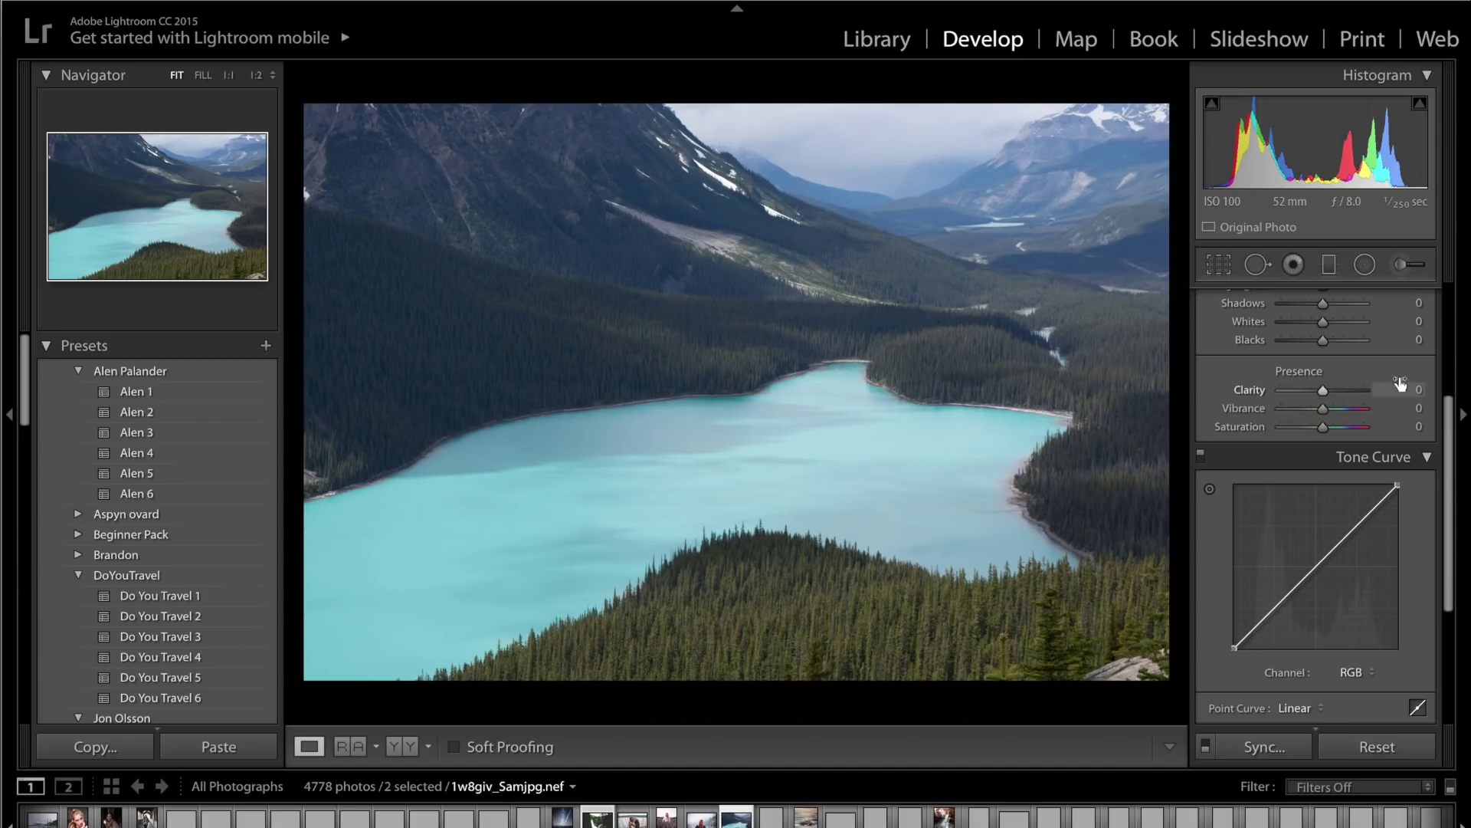
- In Lightroom, set the lake photo's Highlights to +60, Shadows to +17, Blacks to -80, Whites to +52 and Contrast to +27
{"action": "scroll", "coordinate": [1399, 385], "scroll_direction": "up", "scroll_amount": 5}
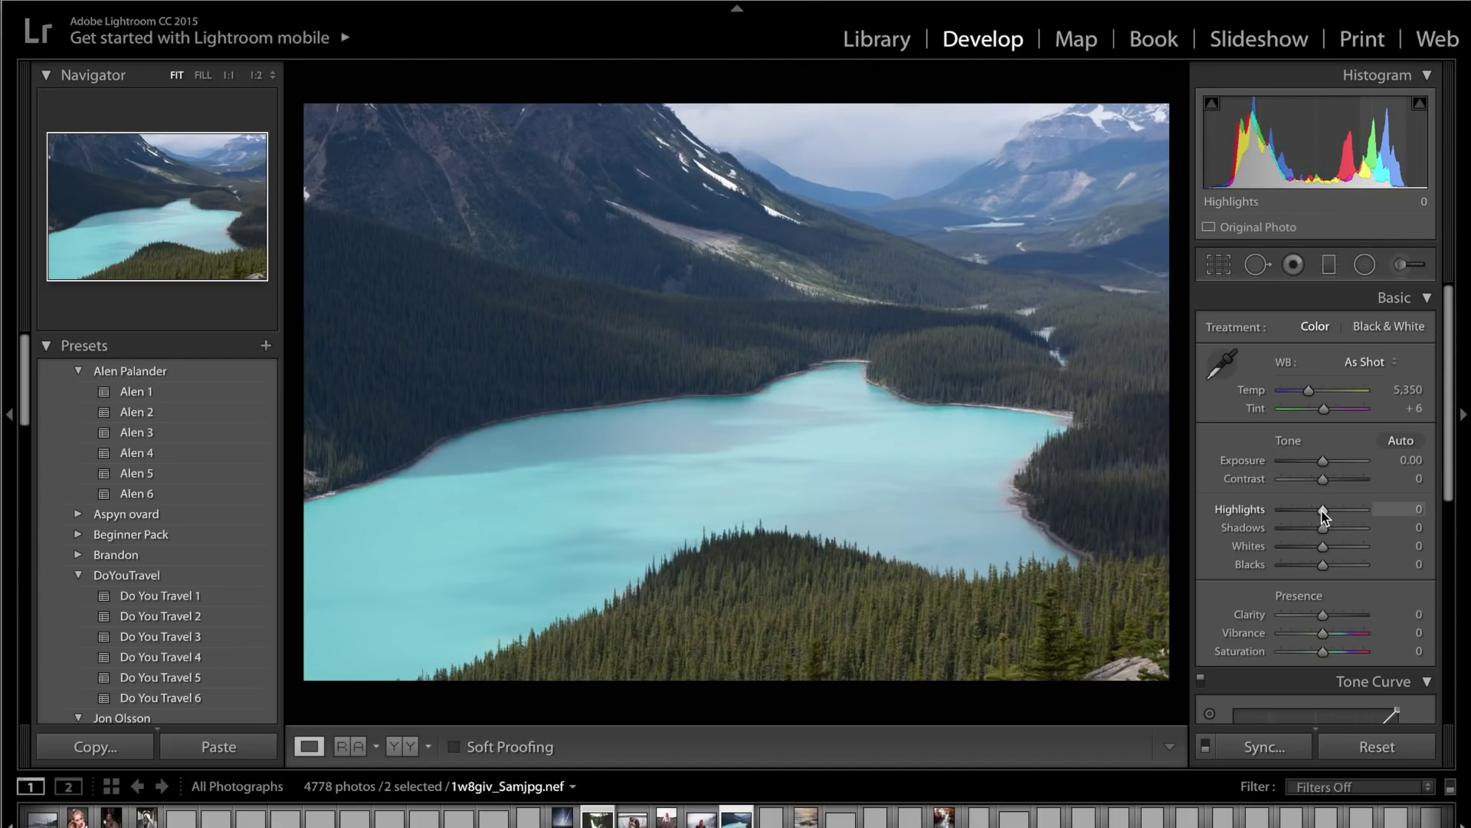
{"action": "mouse_move", "coordinate": [1322, 509]}
{"action": "left_mouse_down"}
{"action": "mouse_move", "coordinate": [1360, 511]}
{"action": "mouse_move", "coordinate": [1347, 511]}
{"action": "left_mouse_up"}
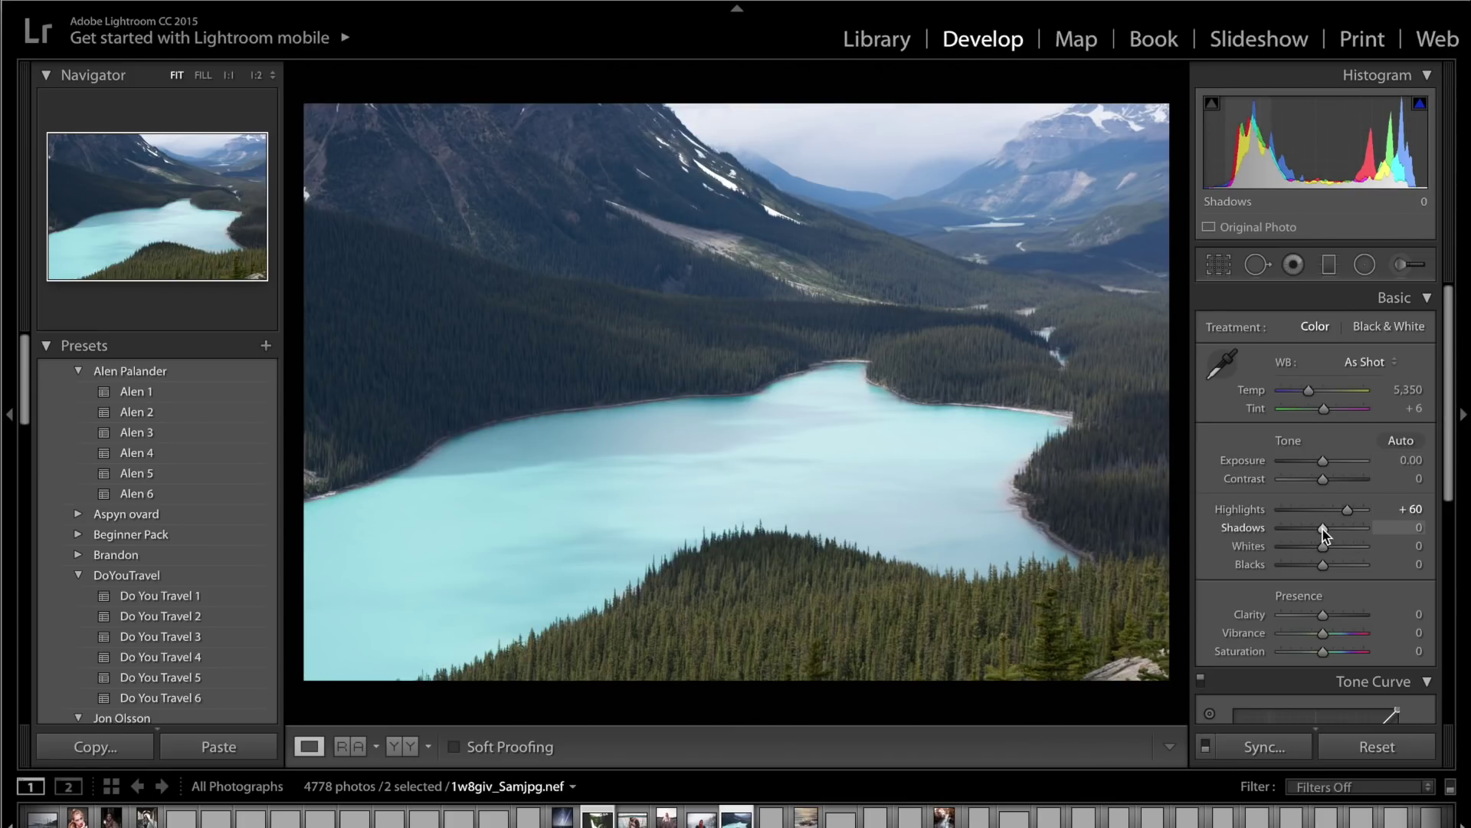
{"action": "left_click_drag", "start_coordinate": [1328, 533], "coordinate": [1292, 567]}
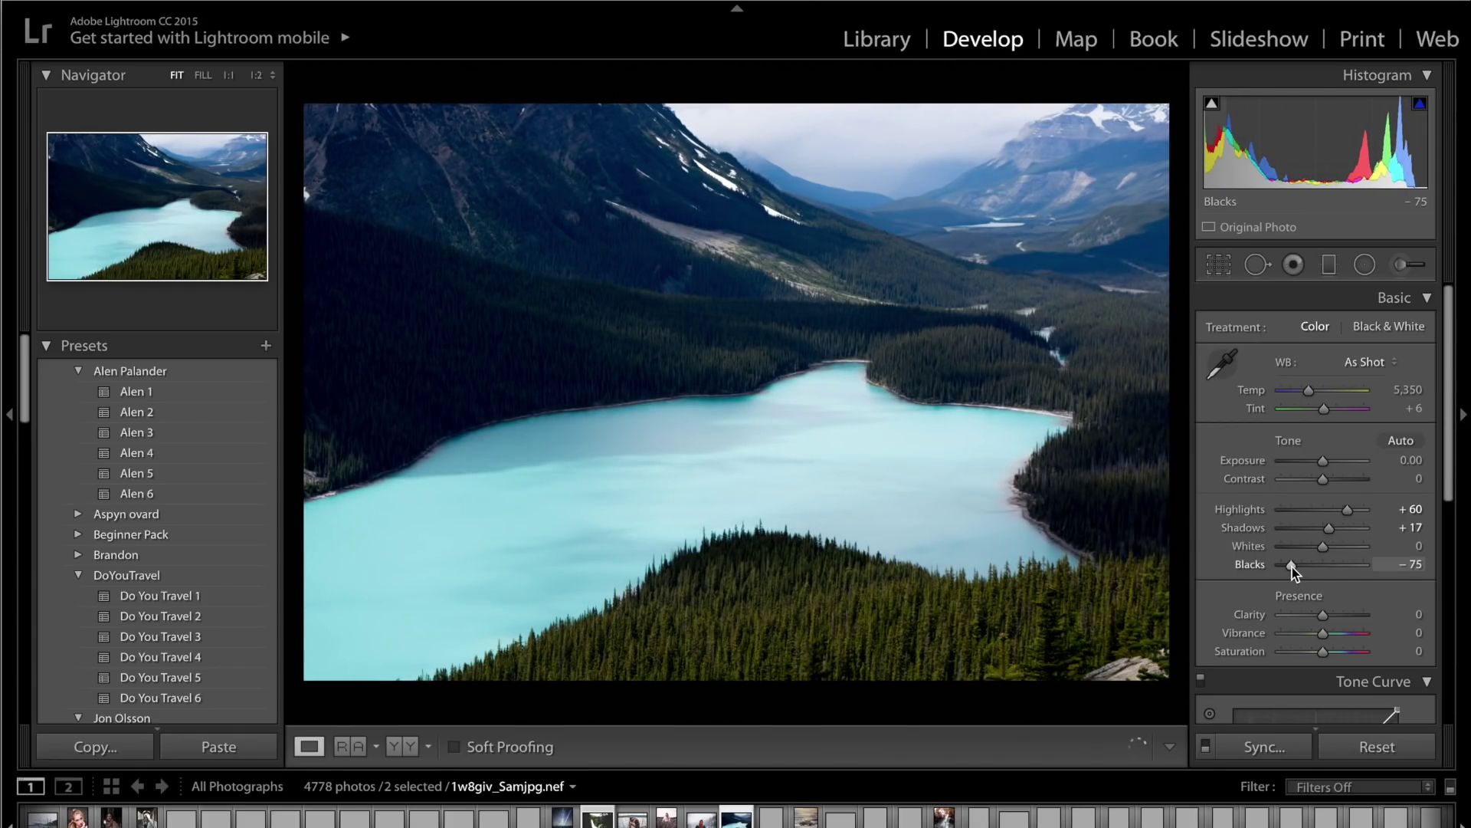
{"action": "left_click_drag", "start_coordinate": [1290, 568], "coordinate": [1290, 568]}
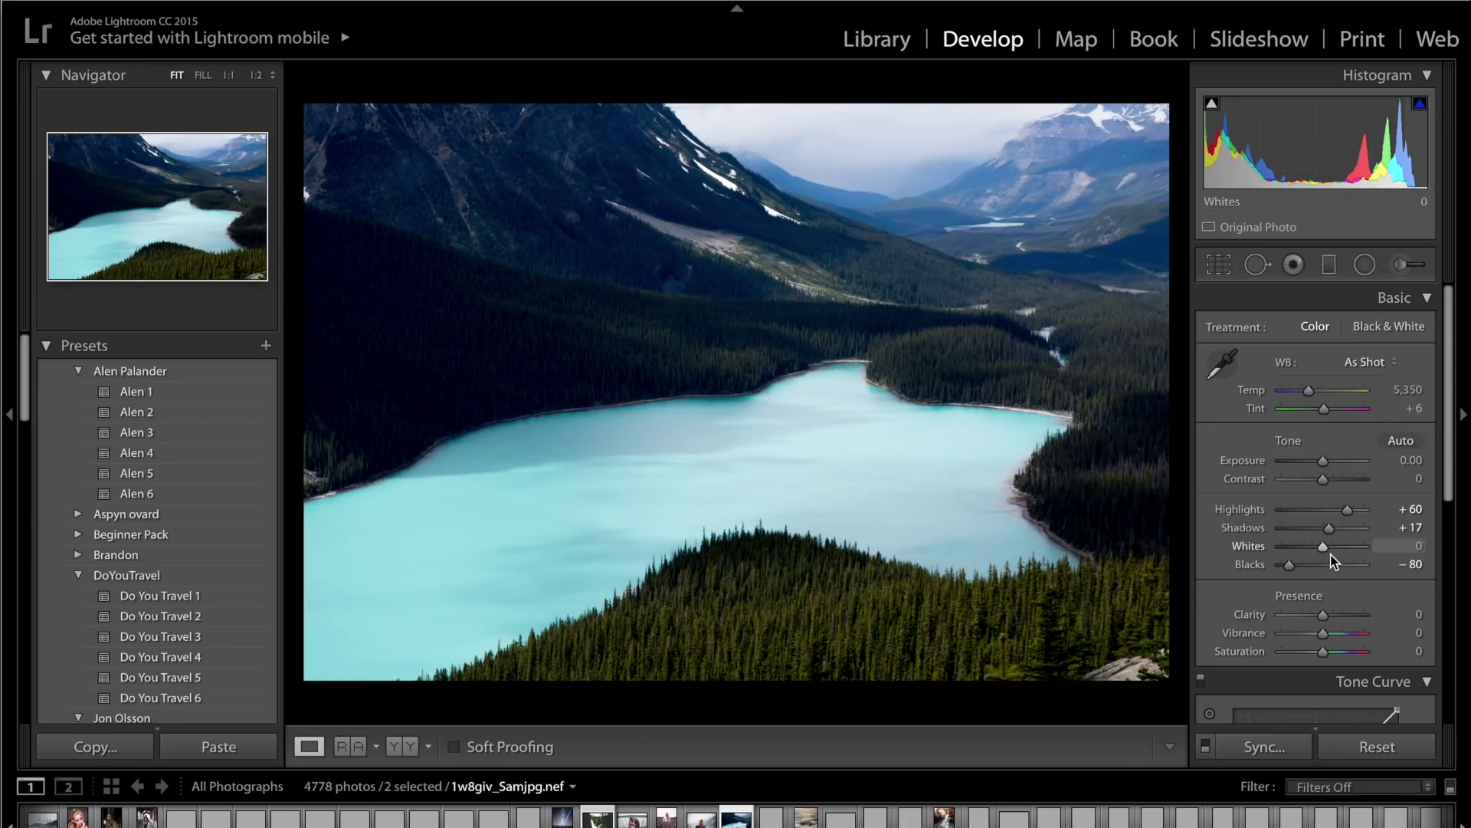
{"action": "left_click_drag", "start_coordinate": [1326, 553], "coordinate": [1343, 548]}
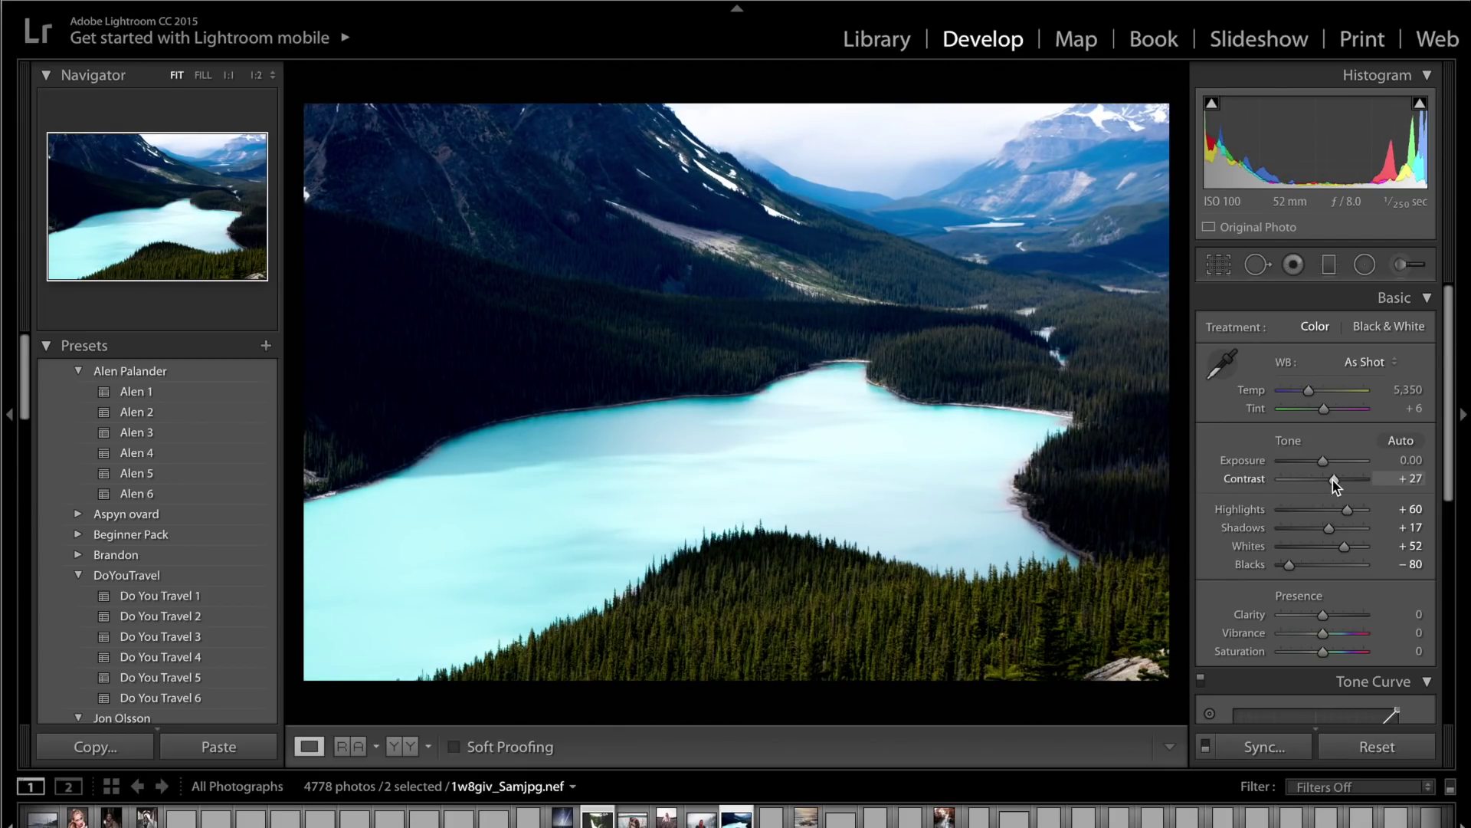
- Cool the photo's white balance to a Temp of 4,792 and set the Tint to +12
{"action": "left_click", "coordinate": [1309, 391]}
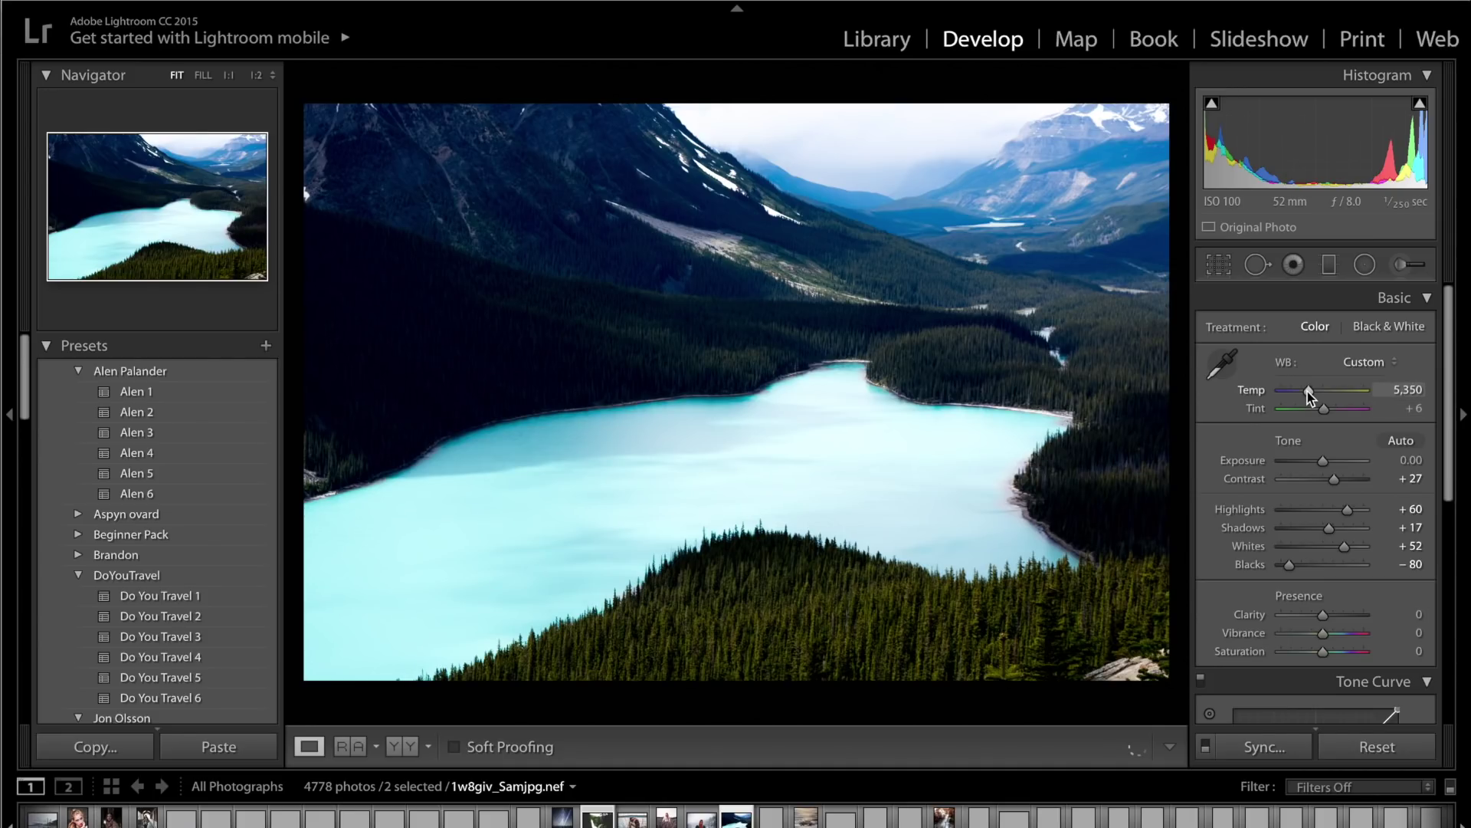
{"action": "left_click_drag", "start_coordinate": [1309, 395], "coordinate": [1304, 396]}
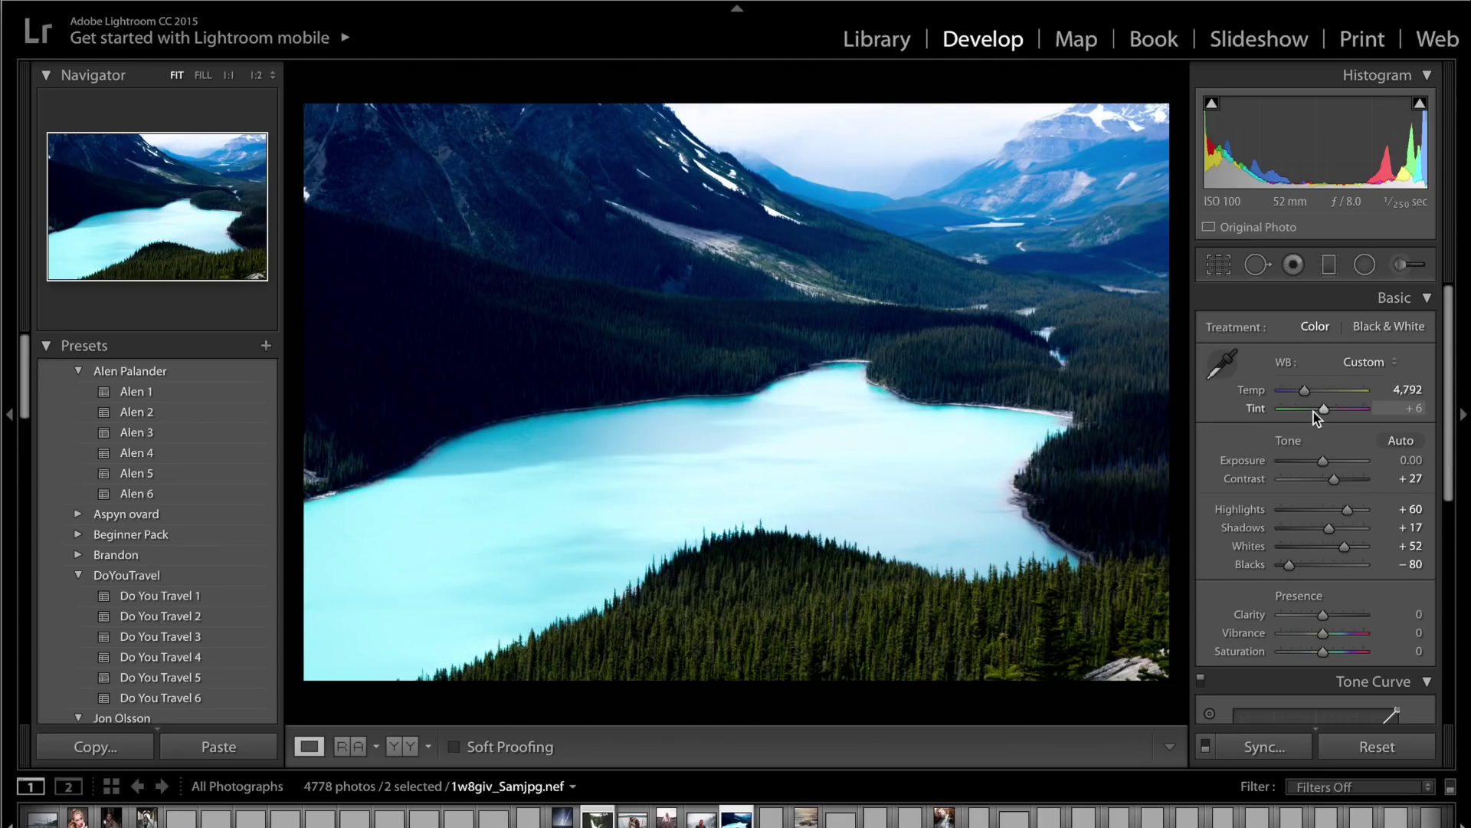
{"action": "left_click_drag", "start_coordinate": [1321, 412], "coordinate": [1324, 414]}
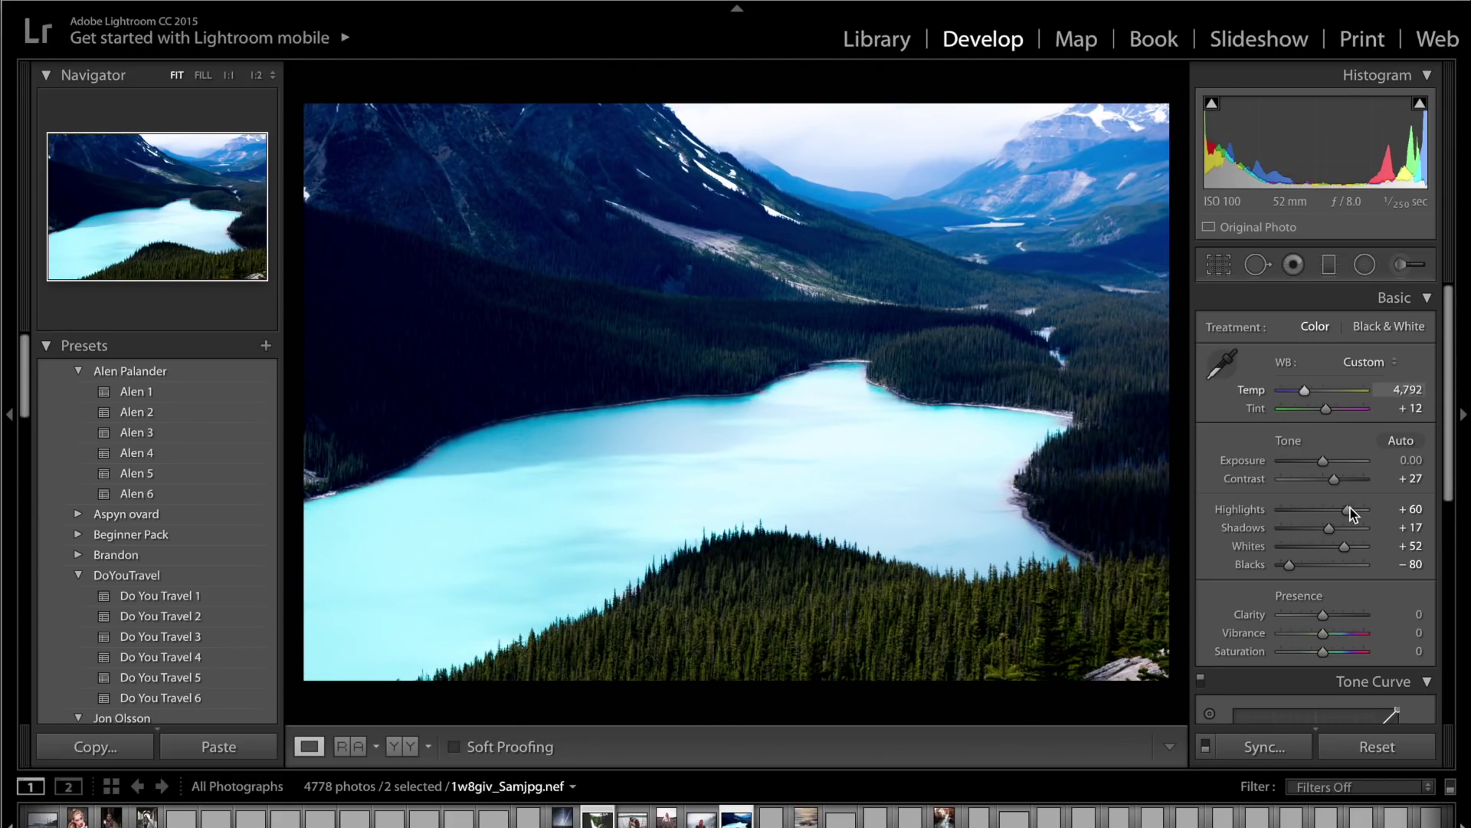
- Set the photo's Clarity to -37, Vibrance to -15 and Saturation to -8
{"action": "scroll", "coordinate": [1349, 512], "scroll_direction": "down", "scroll_amount": 3}
{"action": "mouse_move", "coordinate": [1323, 569]}
{"action": "left_mouse_down"}
{"action": "mouse_move", "coordinate": [1295, 566]}
{"action": "mouse_move", "coordinate": [1308, 569]}
{"action": "left_mouse_up"}
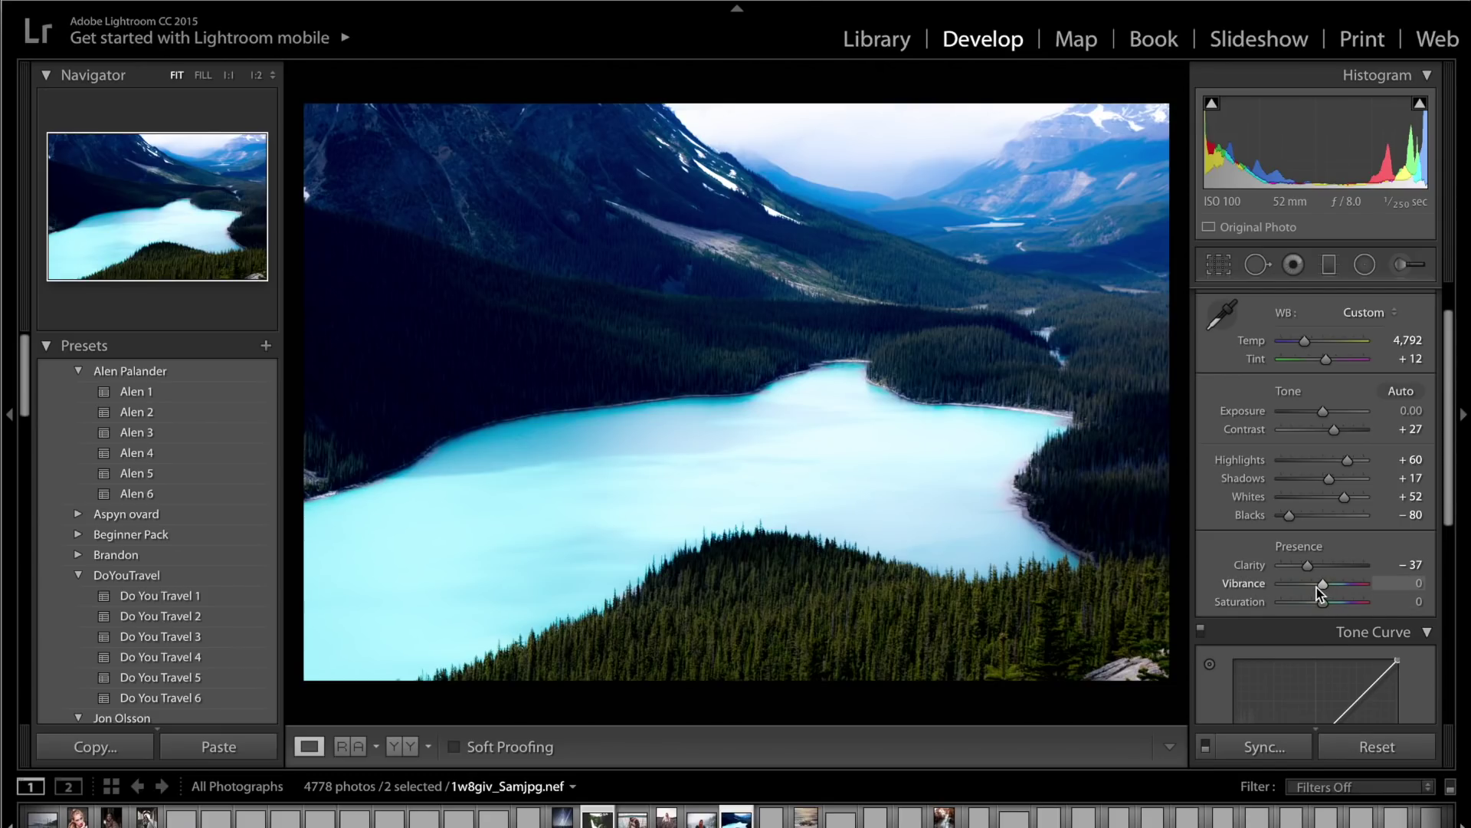
{"action": "left_click_drag", "start_coordinate": [1317, 587], "coordinate": [1314, 585]}
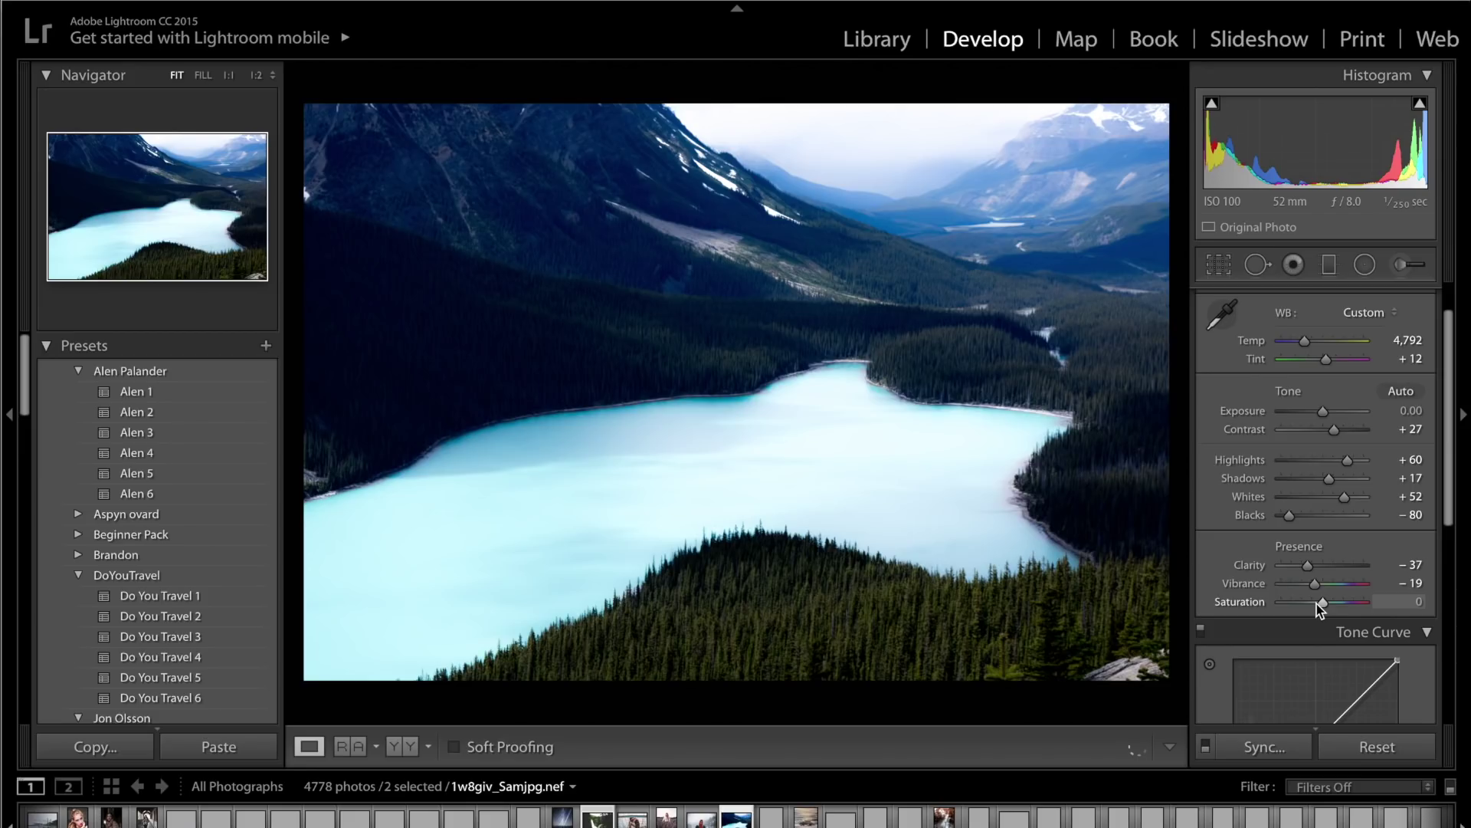
{"action": "left_click_drag", "start_coordinate": [1314, 605], "coordinate": [1316, 589]}
- Shape the RGB tone curve with an anchored midpoint, raised highlights, lowered shadows, a lifted black point and an extra point in the dark tones
{"action": "scroll", "coordinate": [1317, 588], "scroll_direction": "down", "scroll_amount": 3}
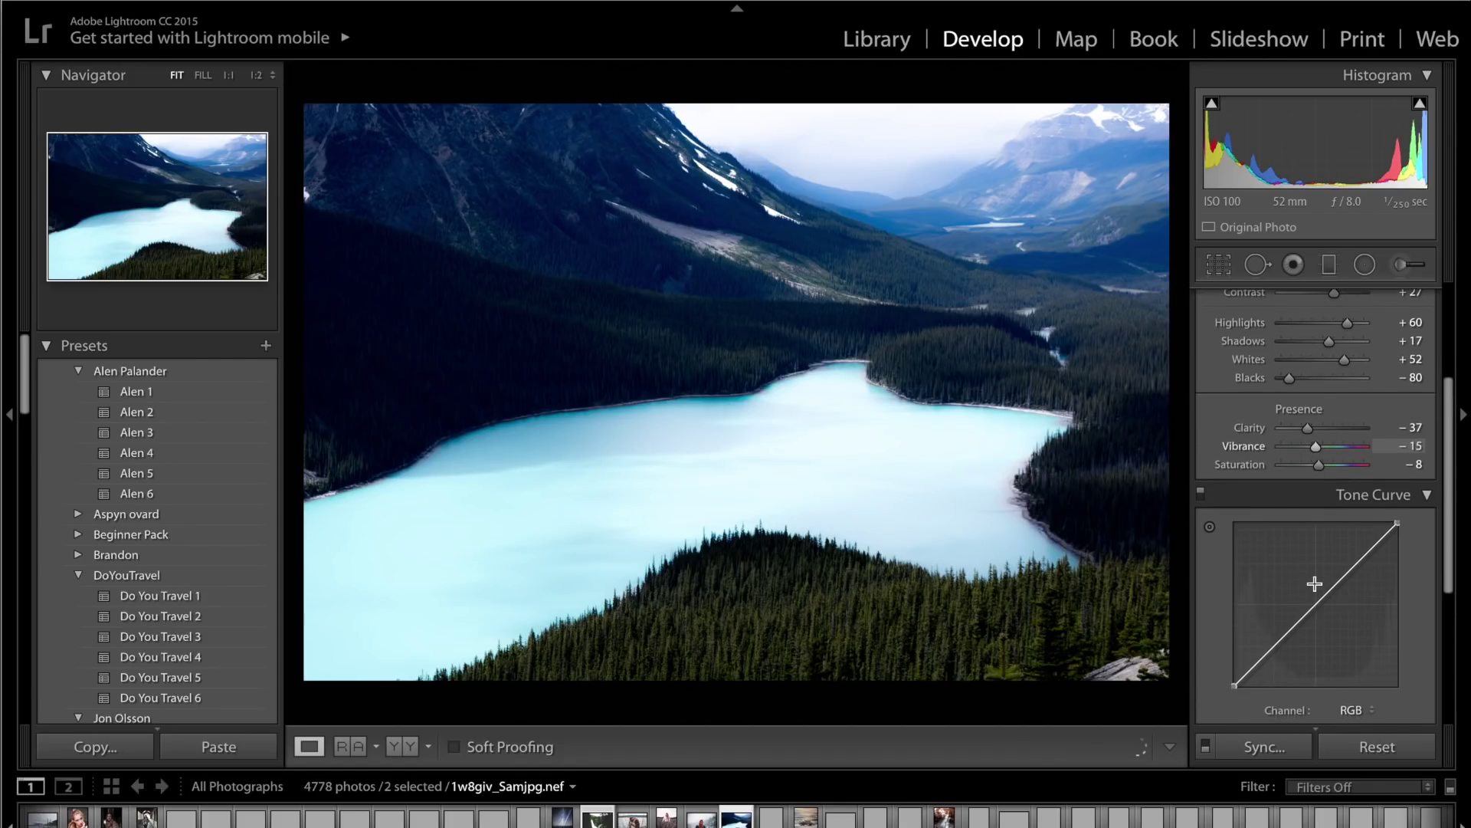
{"action": "scroll", "coordinate": [1418, 394], "scroll_direction": "up", "scroll_amount": 5}
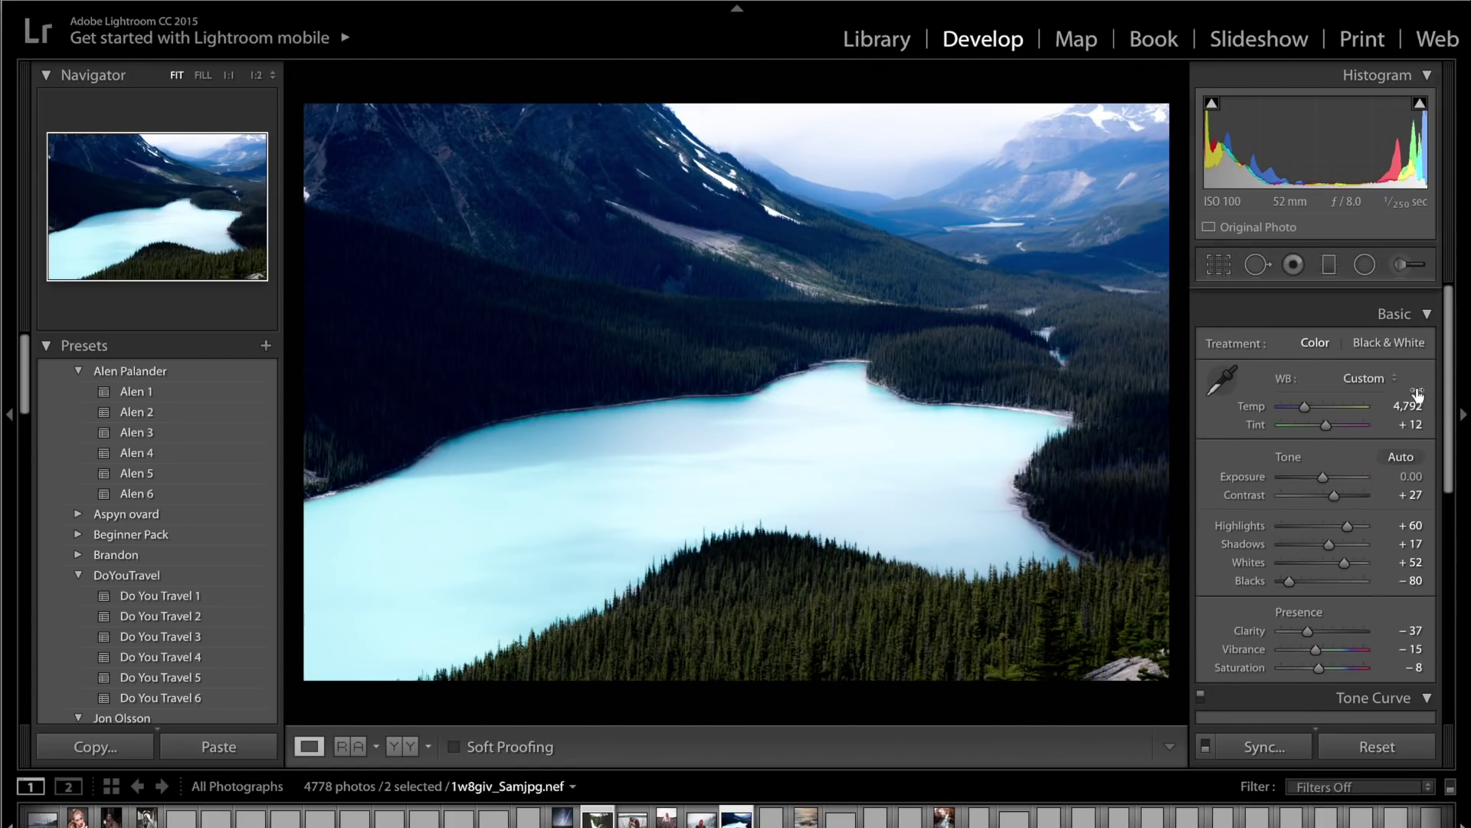
{"action": "left_click", "coordinate": [1418, 304]}
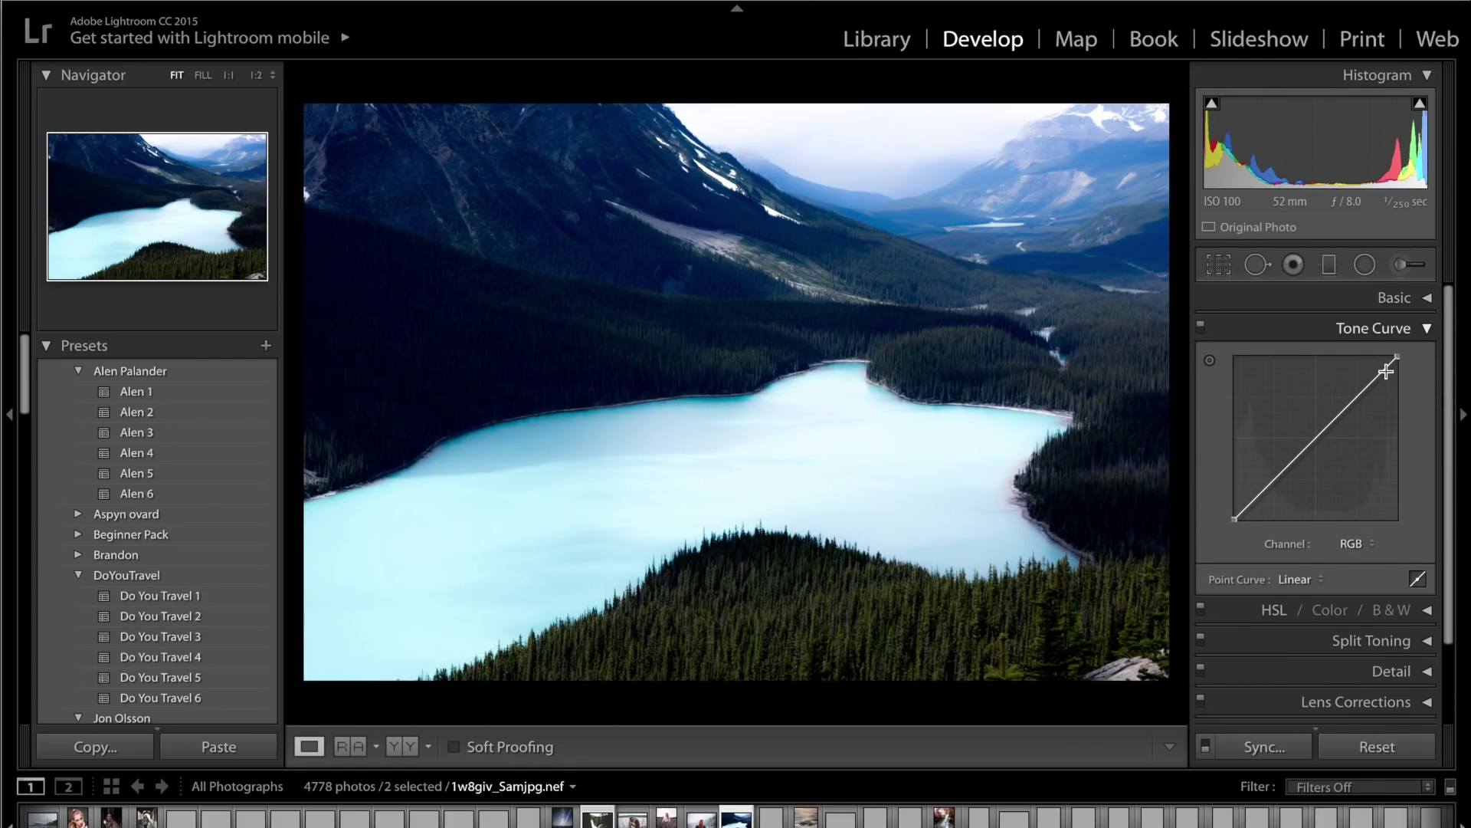
{"action": "left_click", "coordinate": [1316, 438]}
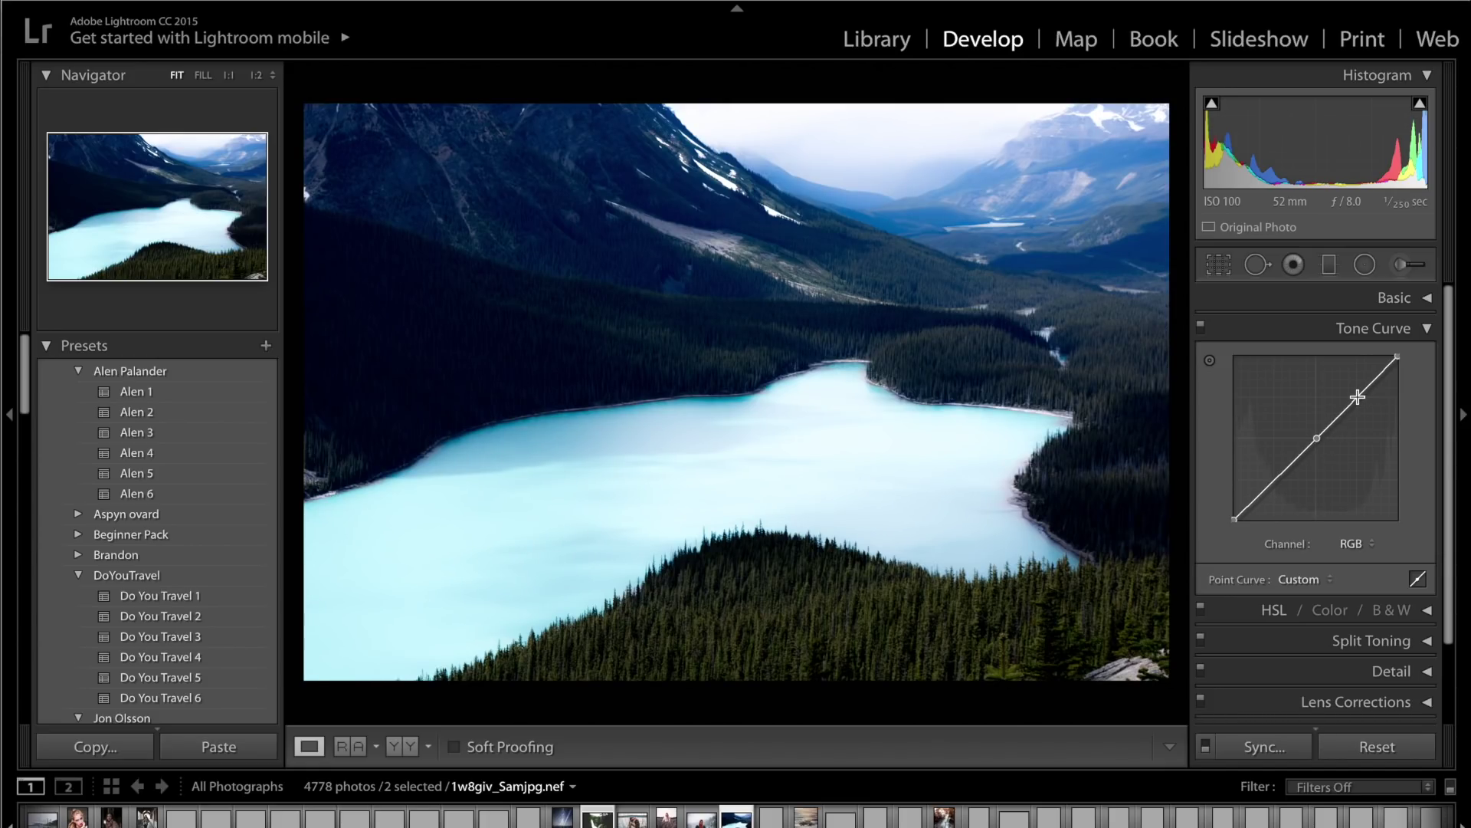
{"action": "mouse_move", "coordinate": [1356, 397]}
{"action": "left_mouse_down"}
{"action": "mouse_move", "coordinate": [1345, 379]}
{"action": "mouse_move", "coordinate": [1355, 391]}
{"action": "left_mouse_up"}
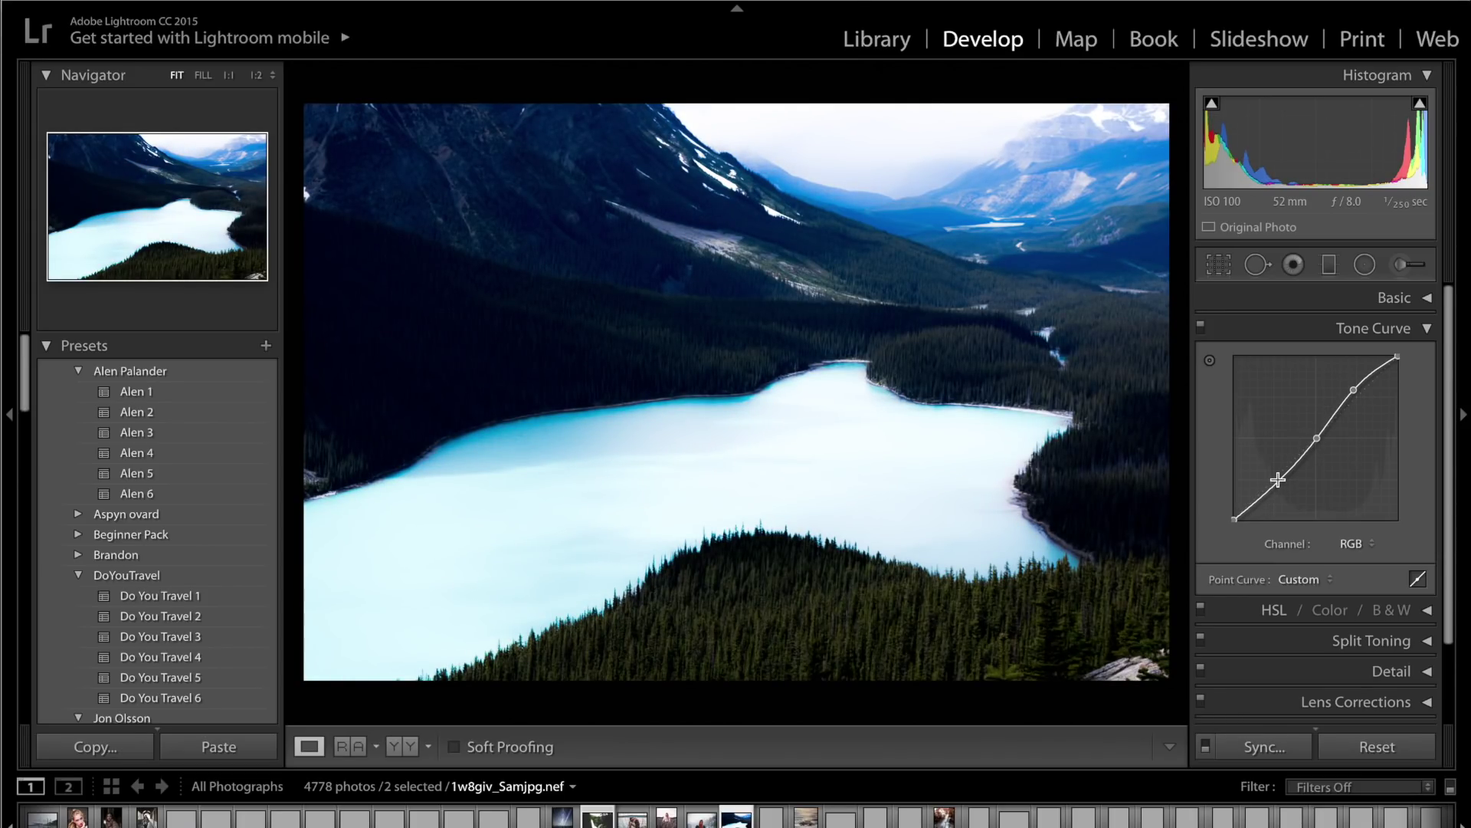
{"action": "left_click_drag", "start_coordinate": [1278, 481], "coordinate": [1234, 494]}
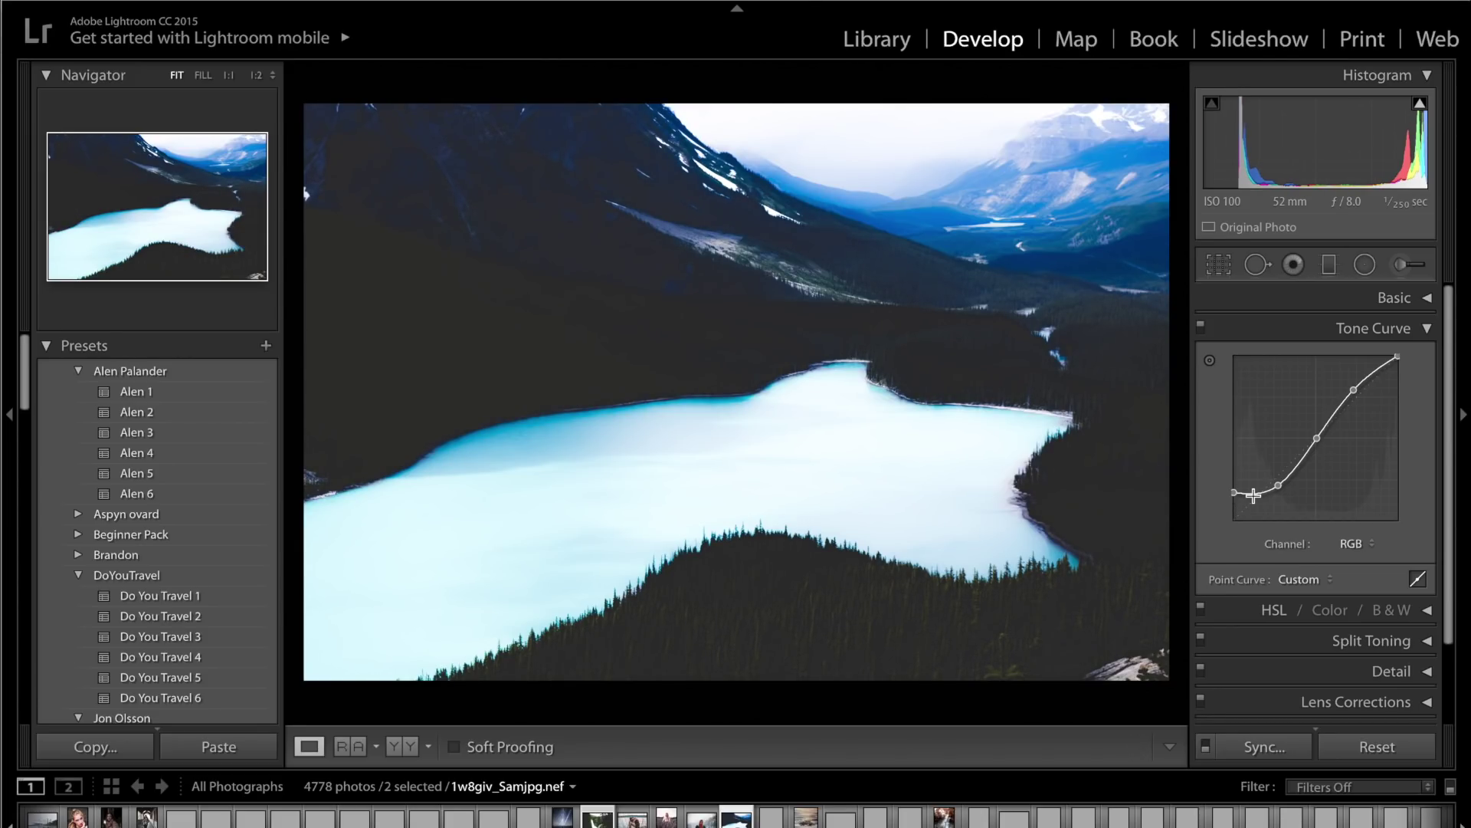
{"action": "left_click", "coordinate": [1255, 494]}
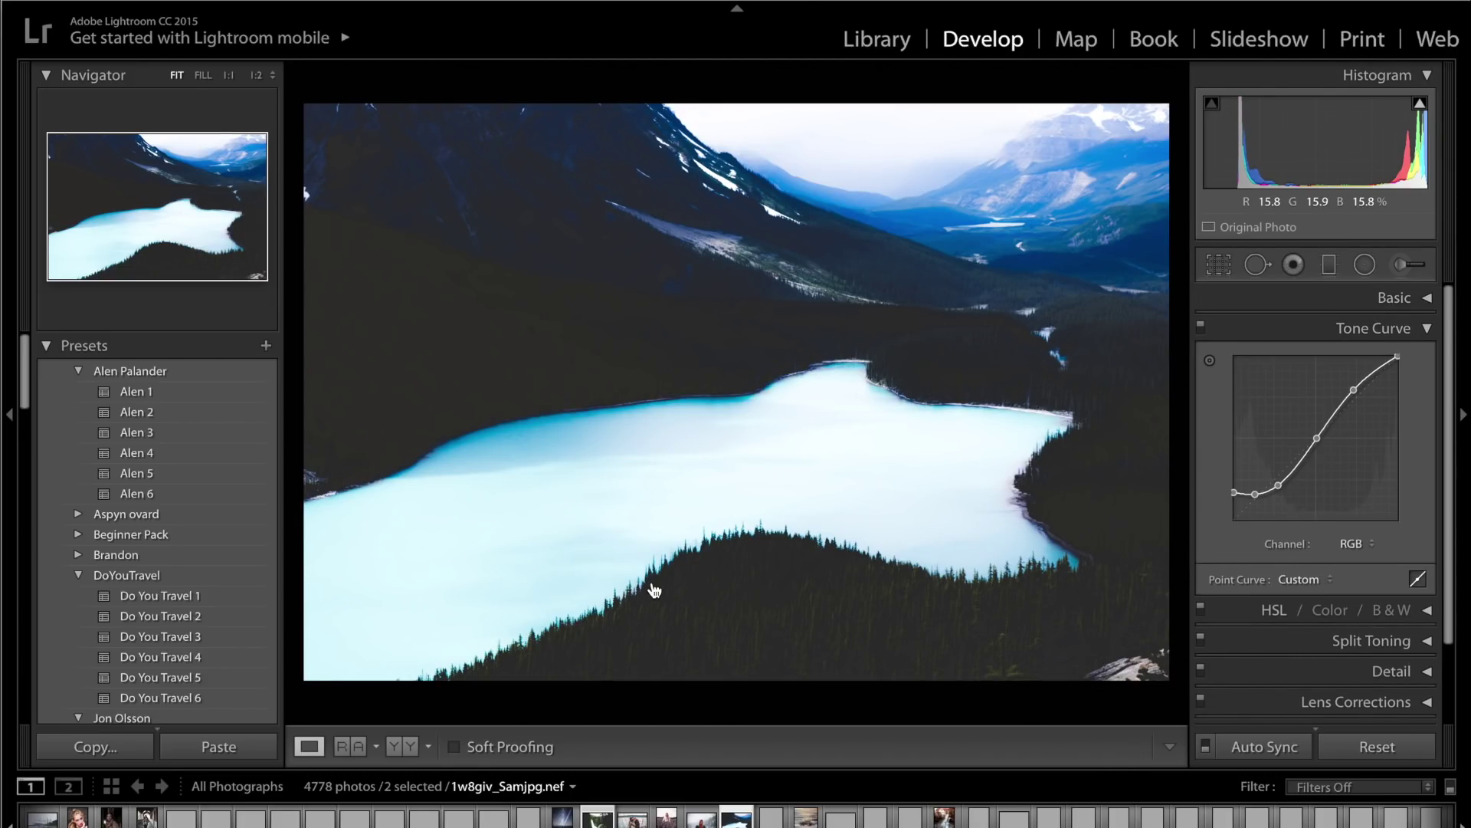
- Switch to the browser to examine the dark tones in the green Iceland mountain post, and return to Lightroom
{"action": "key", "text": "super+Tab"}
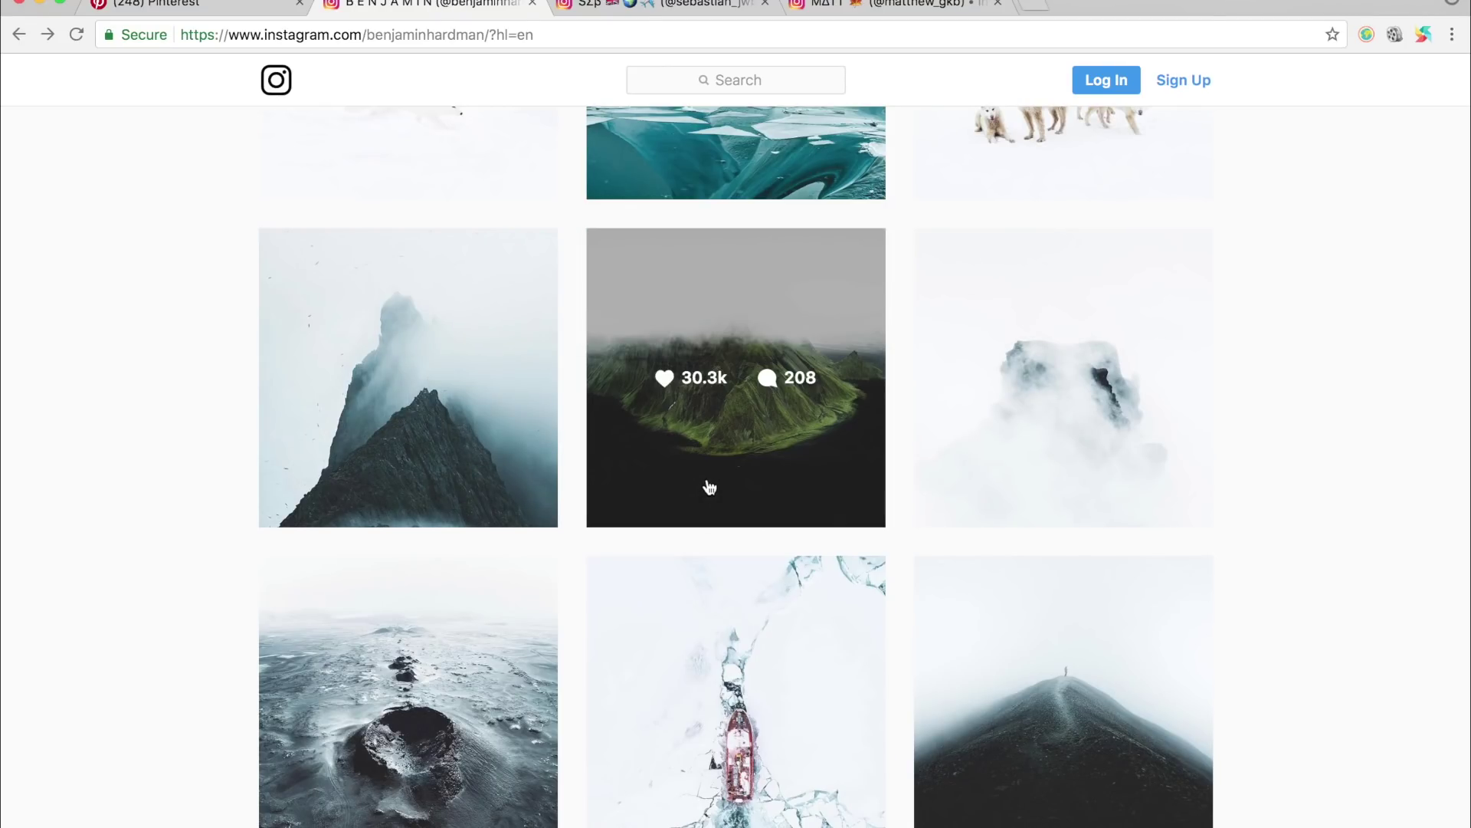
{"action": "left_click", "coordinate": [793, 498]}
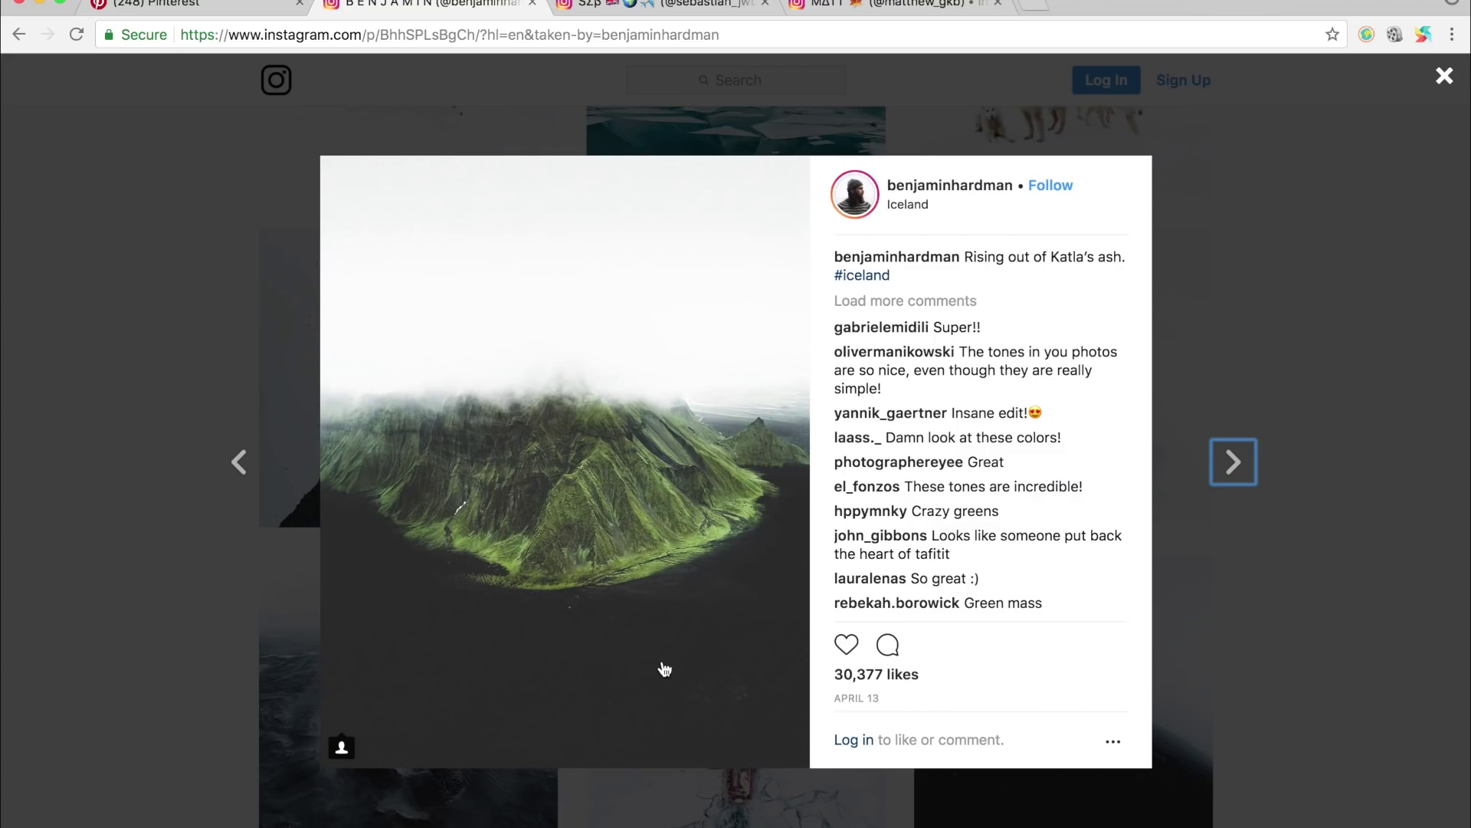
{"action": "key", "text": "super+Tab"}
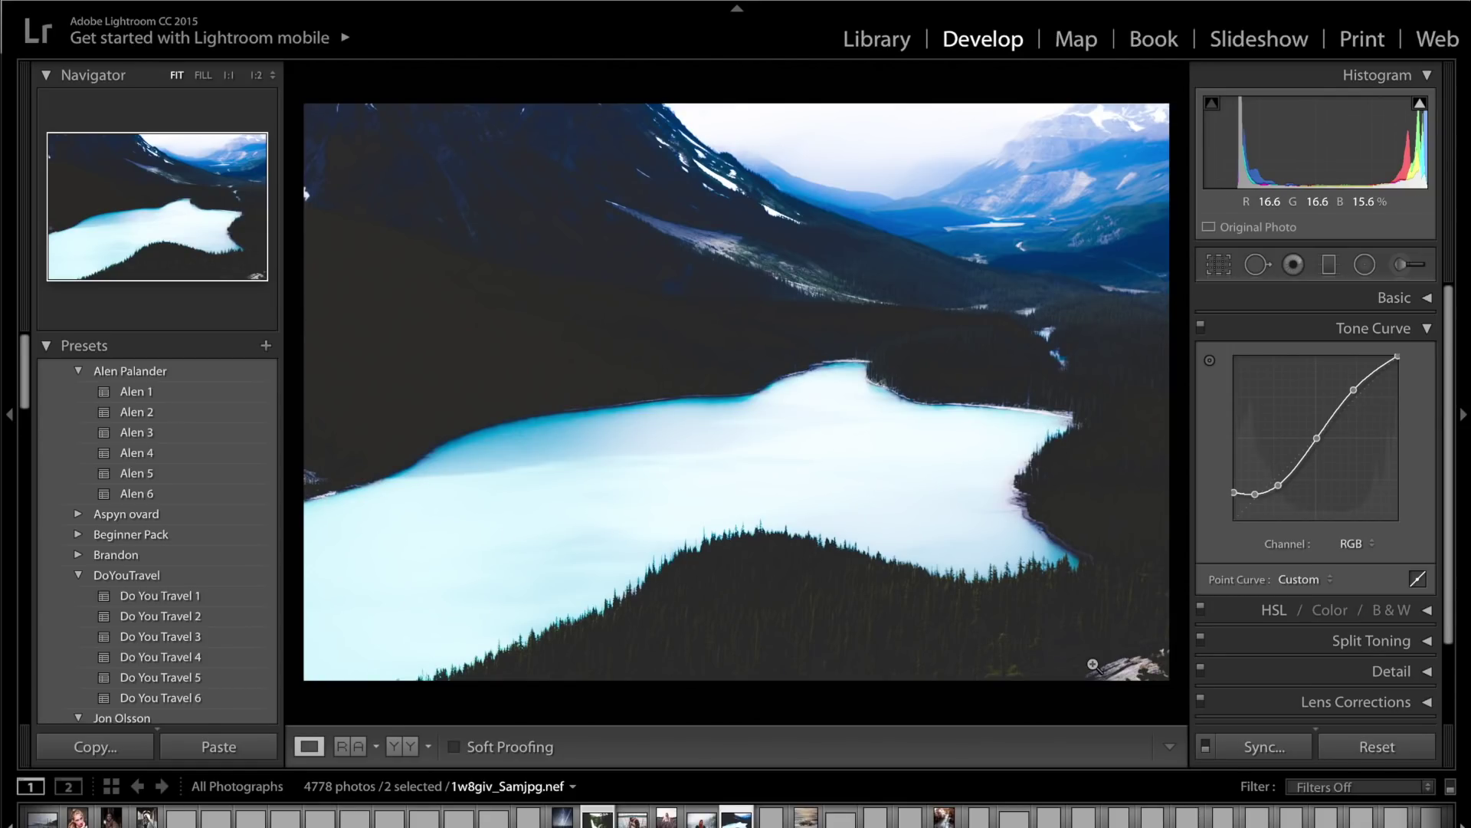
- Lower the tone curve's black point to about 13.3% output and set the Shadows to +57
{"action": "left_click_drag", "start_coordinate": [1235, 493], "coordinate": [1235, 498]}
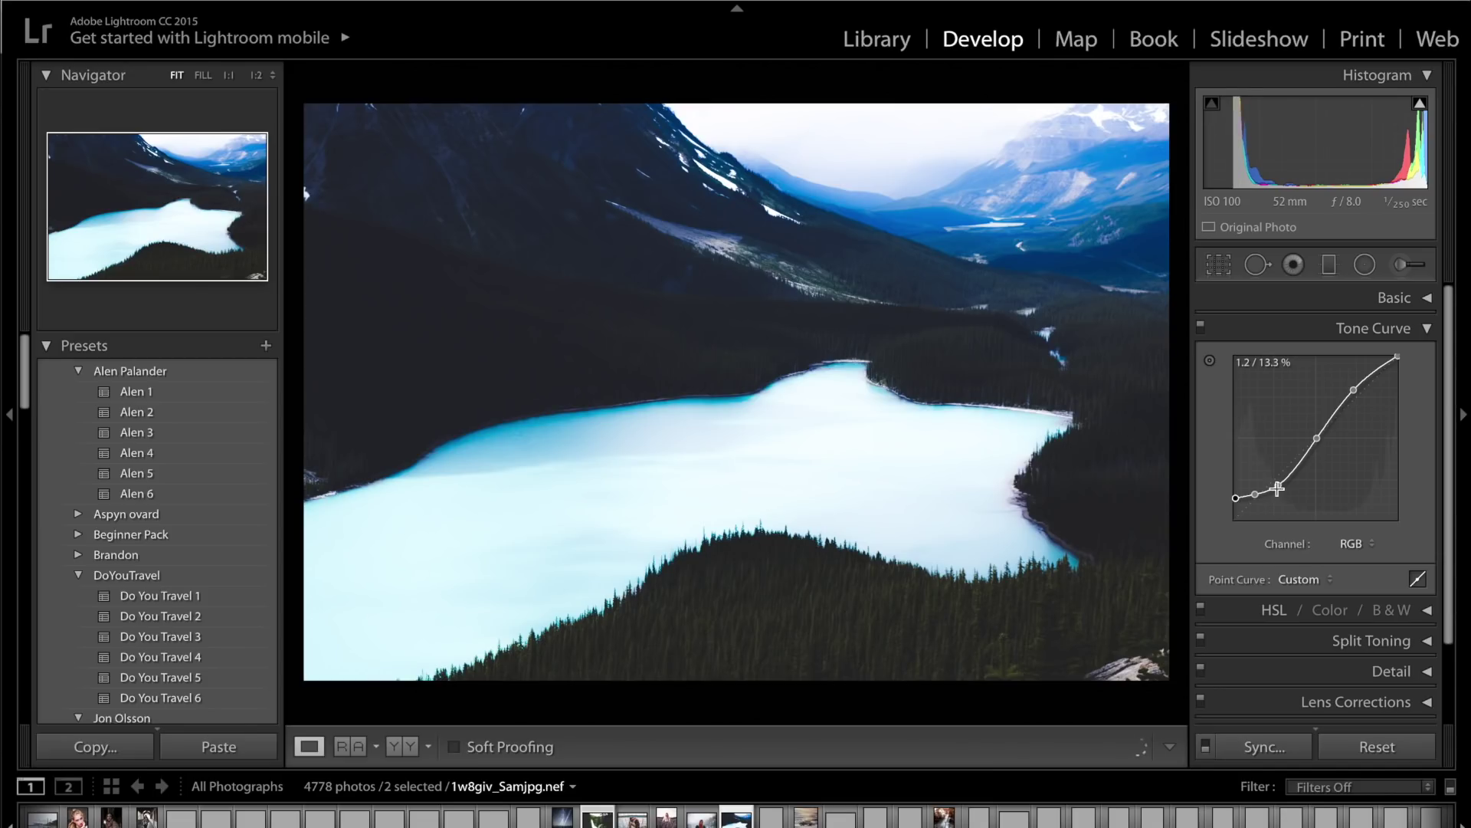
{"action": "left_click", "coordinate": [1389, 299]}
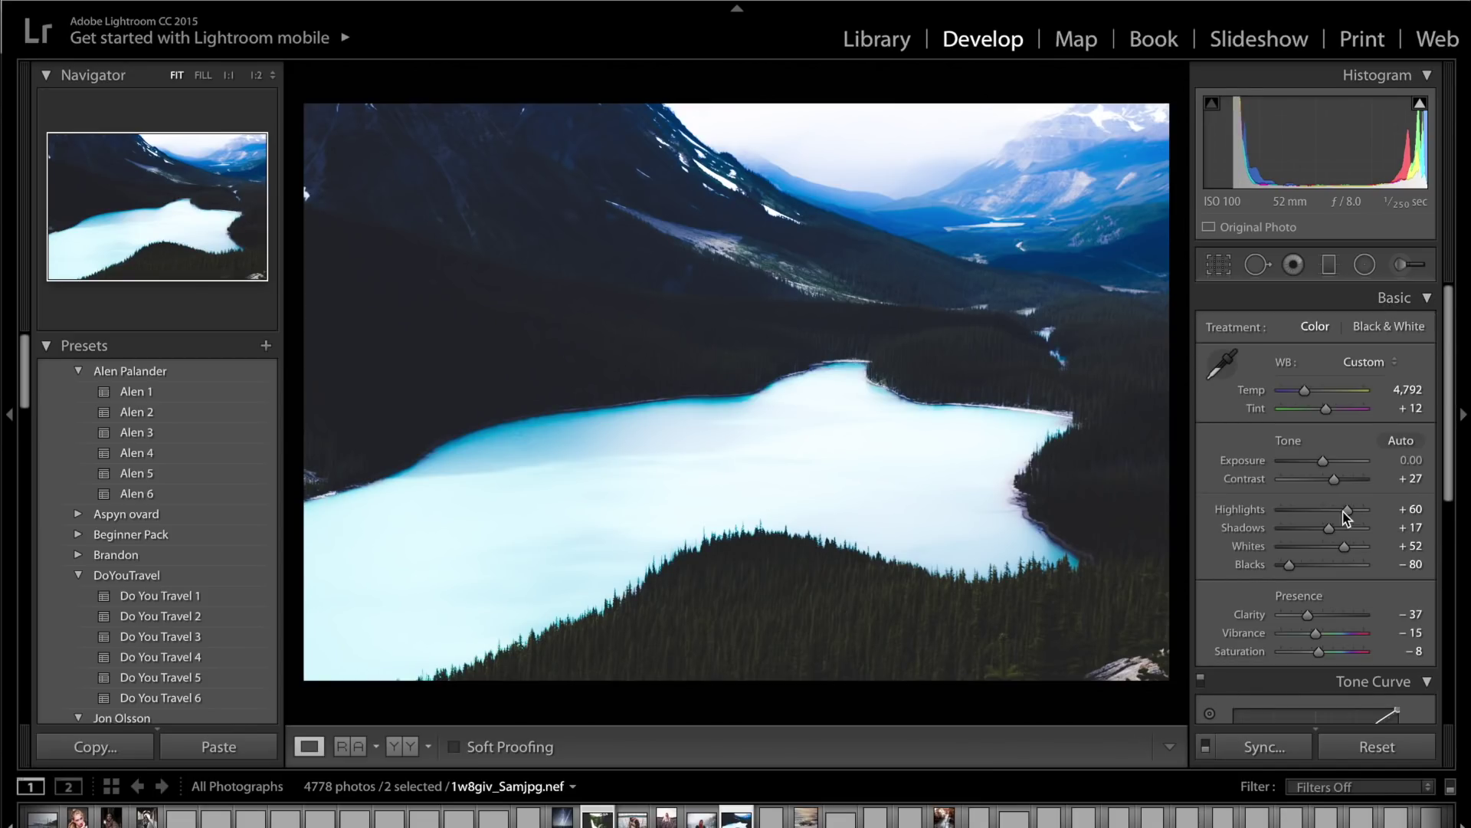
{"action": "left_click_drag", "start_coordinate": [1332, 531], "coordinate": [1348, 530]}
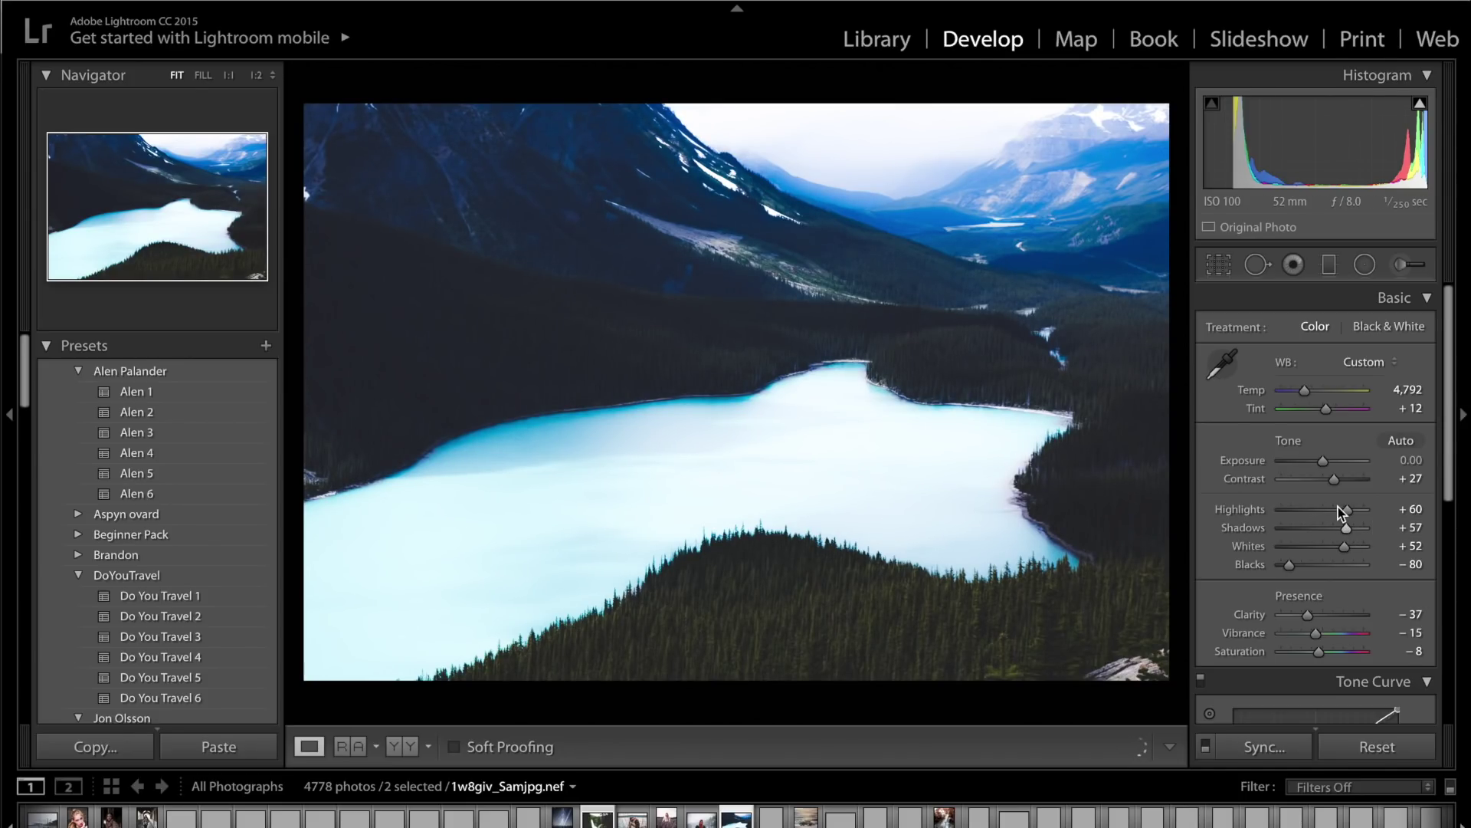
- Lower the photo's Highlights to +13 and collapse the Basic and Tone Curve adjustments
{"action": "left_click_drag", "start_coordinate": [1341, 511], "coordinate": [1324, 517]}
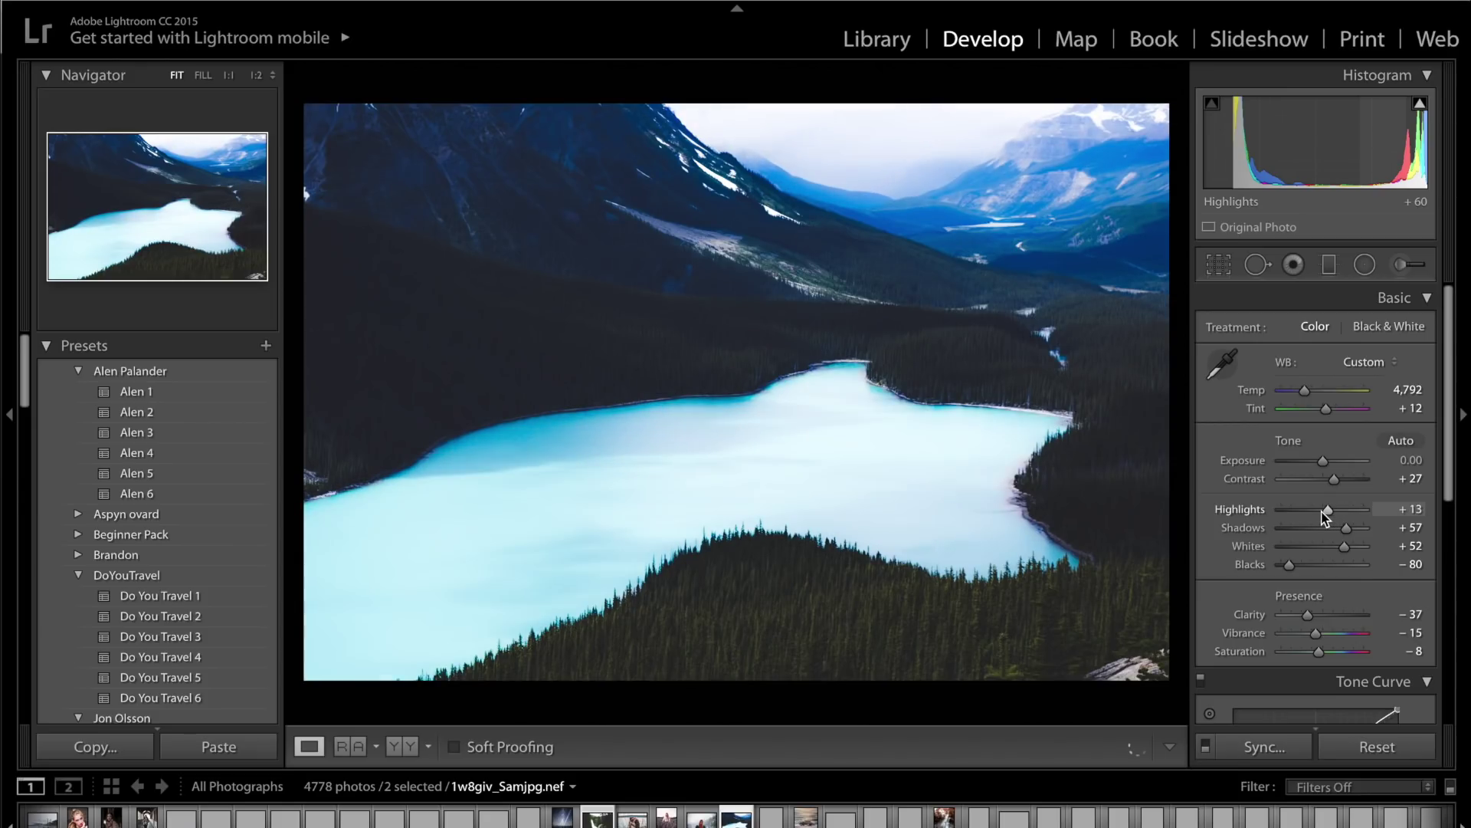
{"action": "left_click", "coordinate": [1427, 297]}
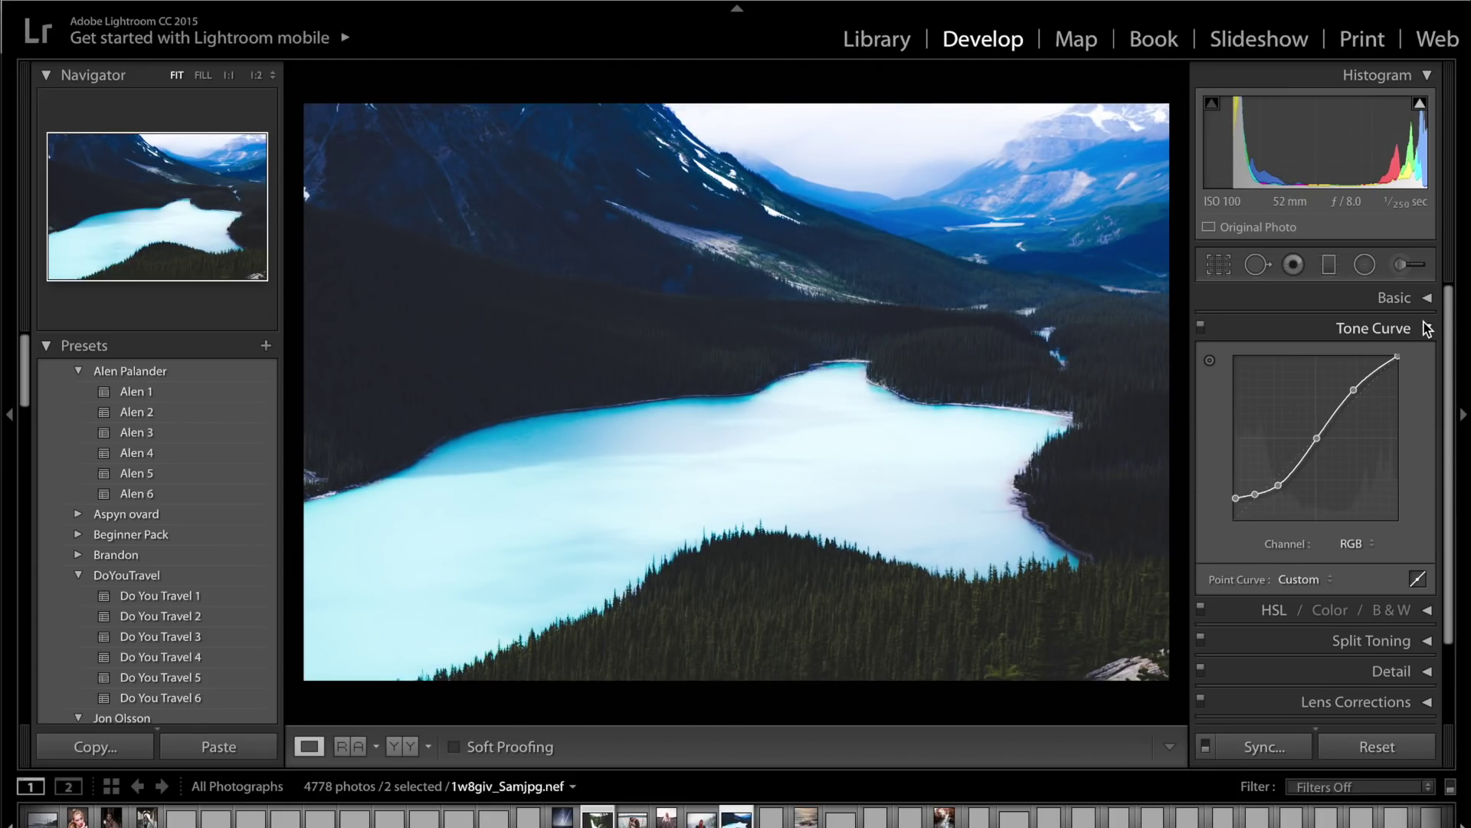
{"action": "left_click", "coordinate": [1428, 329]}
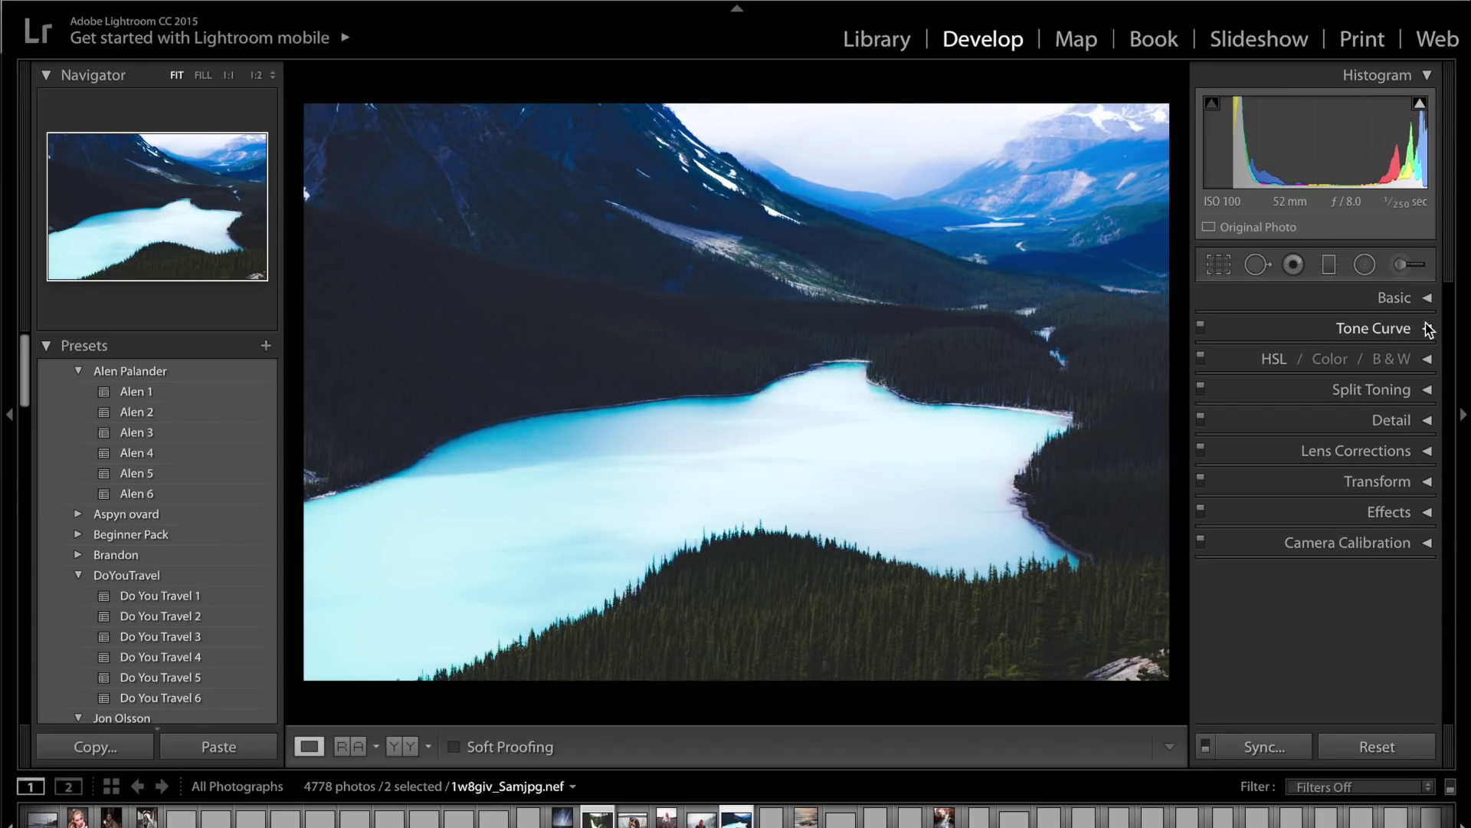
- Set the HSL hues to Orange -57, Yellow +100 and Green +100
{"action": "left_click", "coordinate": [1427, 365]}
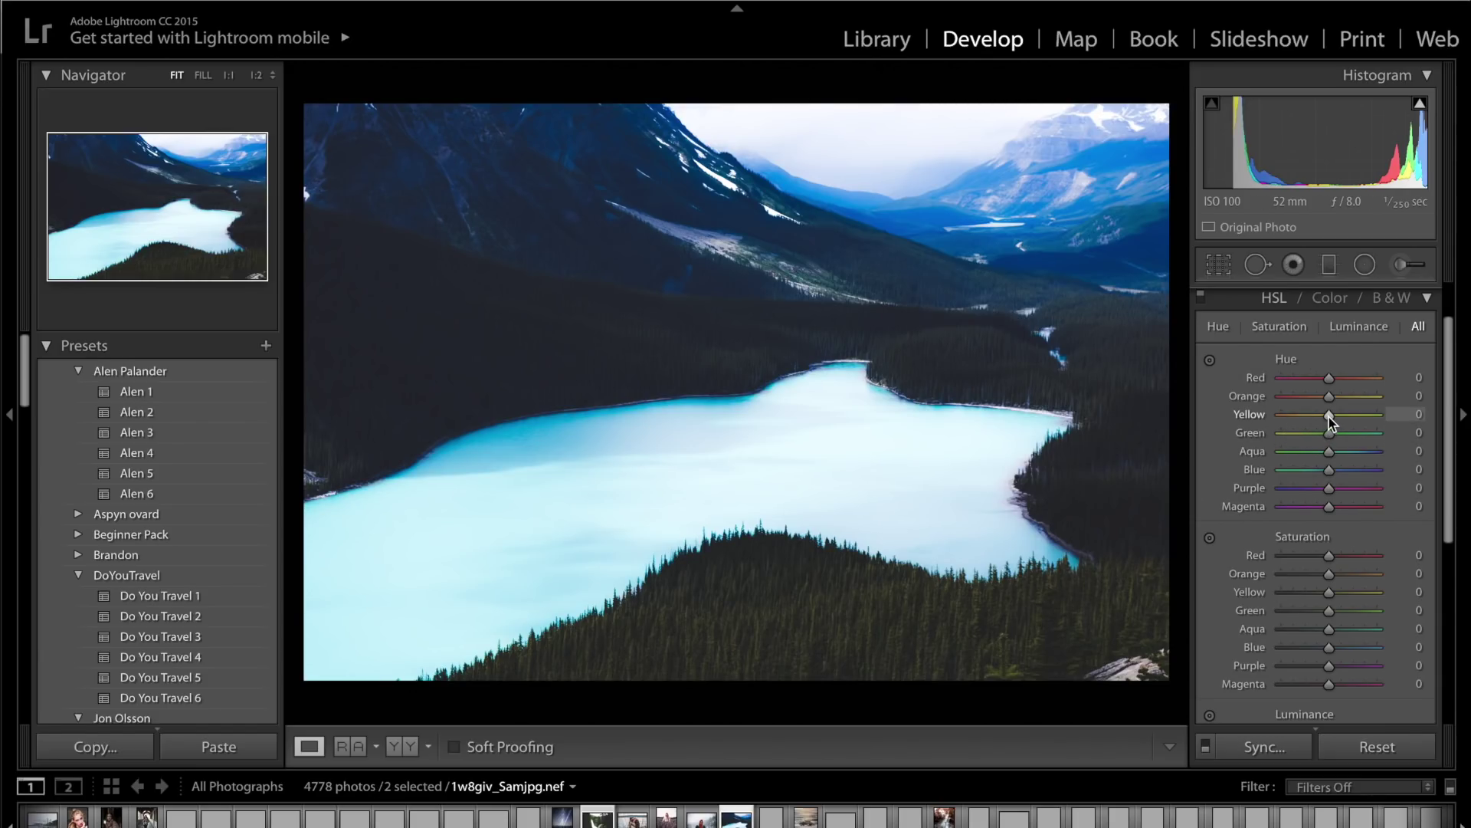
{"action": "left_click_drag", "start_coordinate": [1328, 417], "coordinate": [1455, 419]}
{"action": "left_click_drag", "start_coordinate": [1329, 397], "coordinate": [1451, 432]}
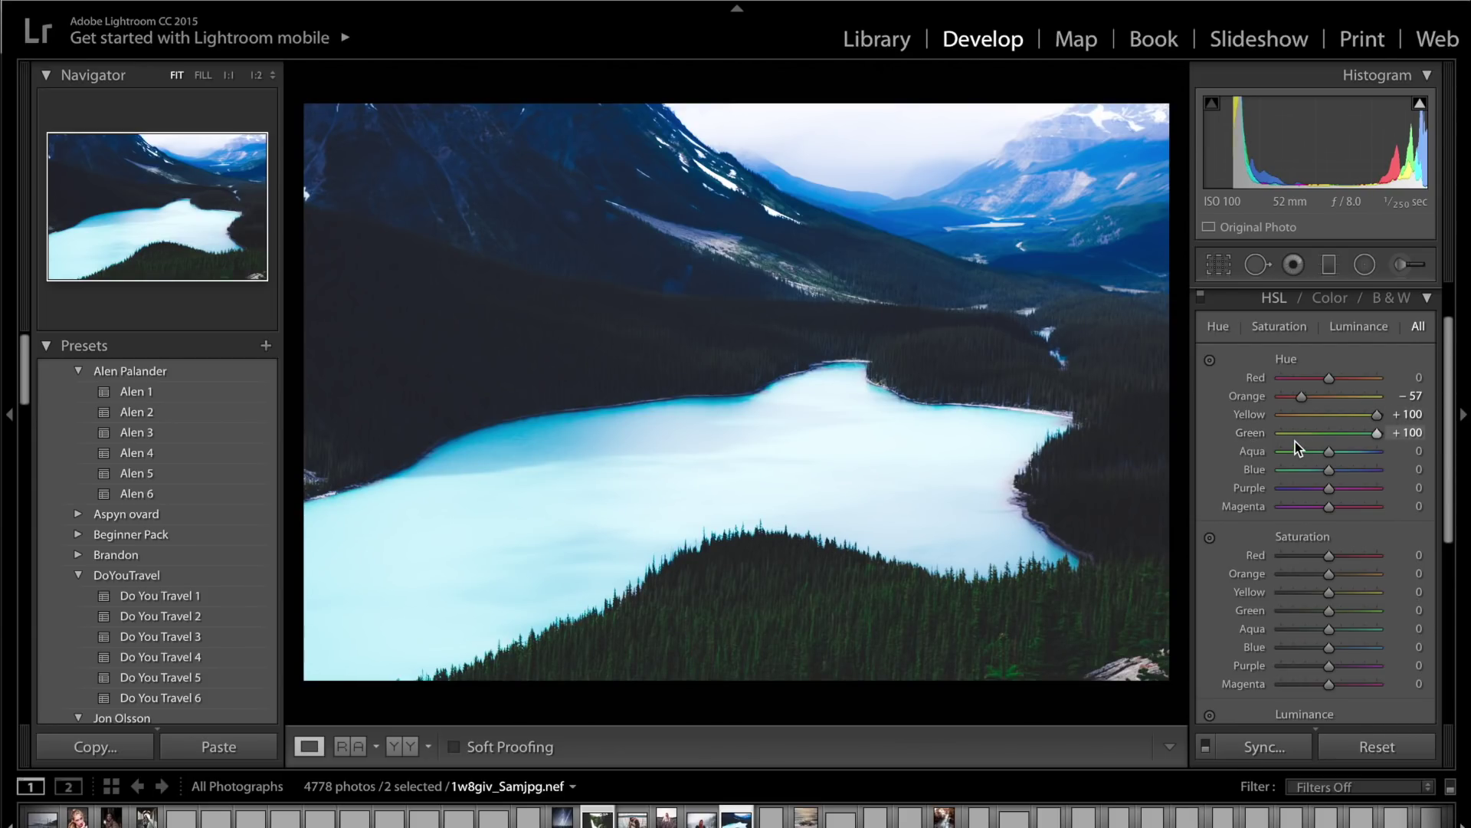
- Brighten the forest by setting the HSL luminance to Orange +63, Yellow +58 and Green +86
{"action": "scroll", "coordinate": [1274, 536], "scroll_direction": "down", "scroll_amount": 3}
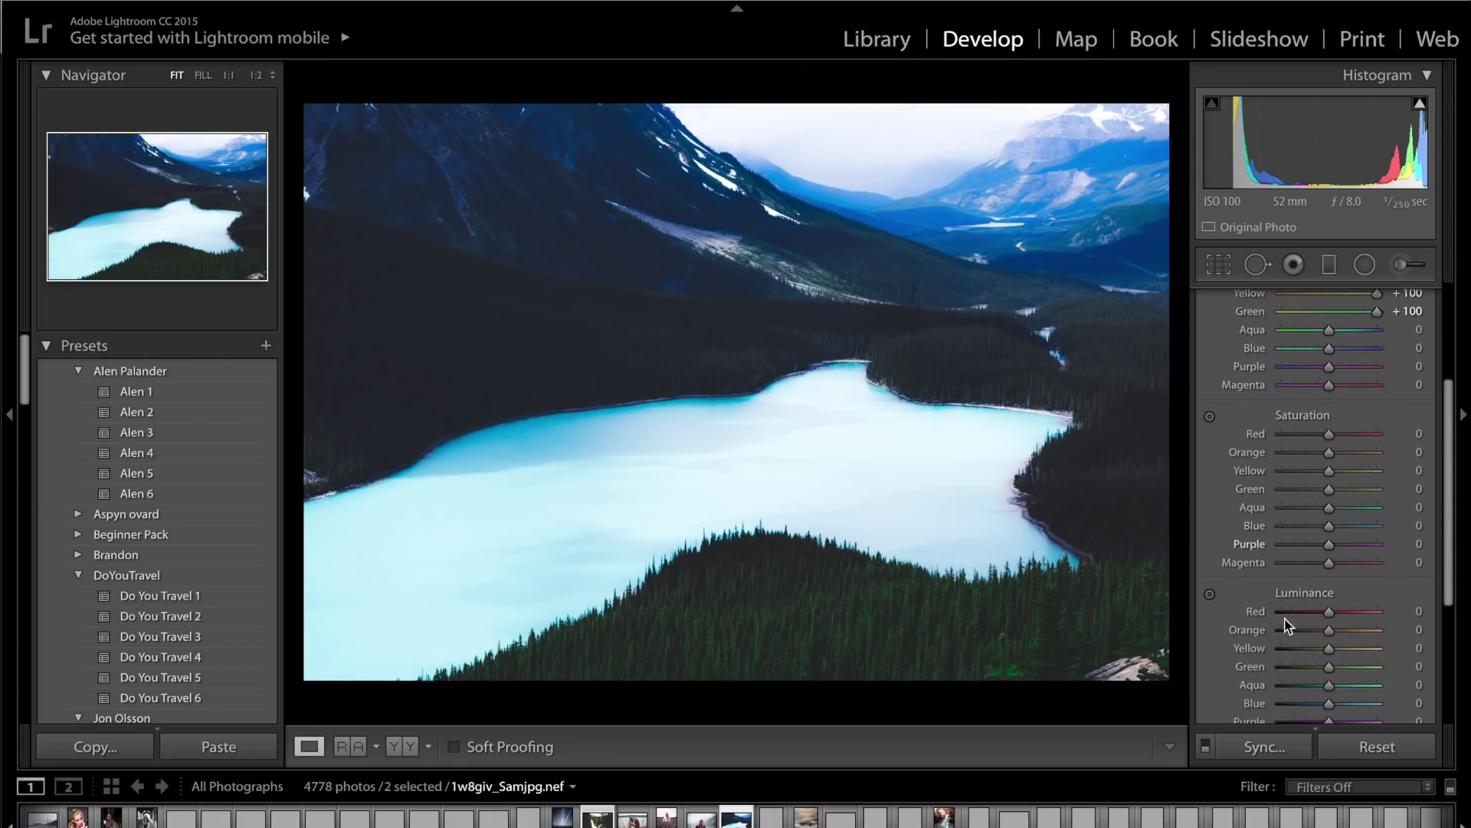
{"action": "scroll", "coordinate": [1292, 545], "scroll_direction": "down", "scroll_amount": 1}
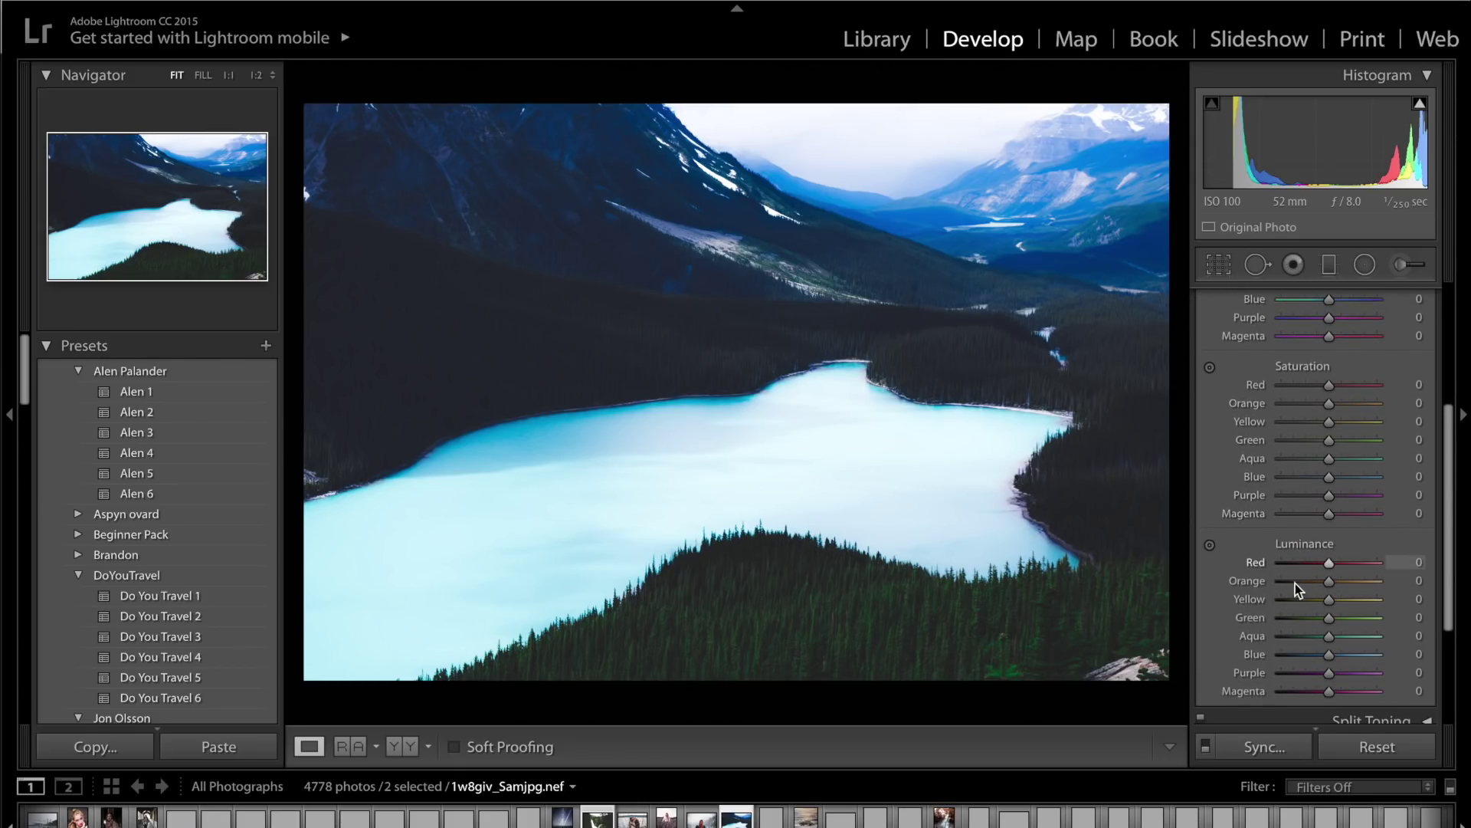
{"action": "mouse_move", "coordinate": [1344, 600]}
{"action": "left_mouse_down"}
{"action": "mouse_move", "coordinate": [1374, 600]}
{"action": "mouse_move", "coordinate": [1372, 619]}
{"action": "mouse_move", "coordinate": [1360, 583]}
{"action": "left_mouse_up"}
{"action": "left_click", "coordinate": [1350, 582]}
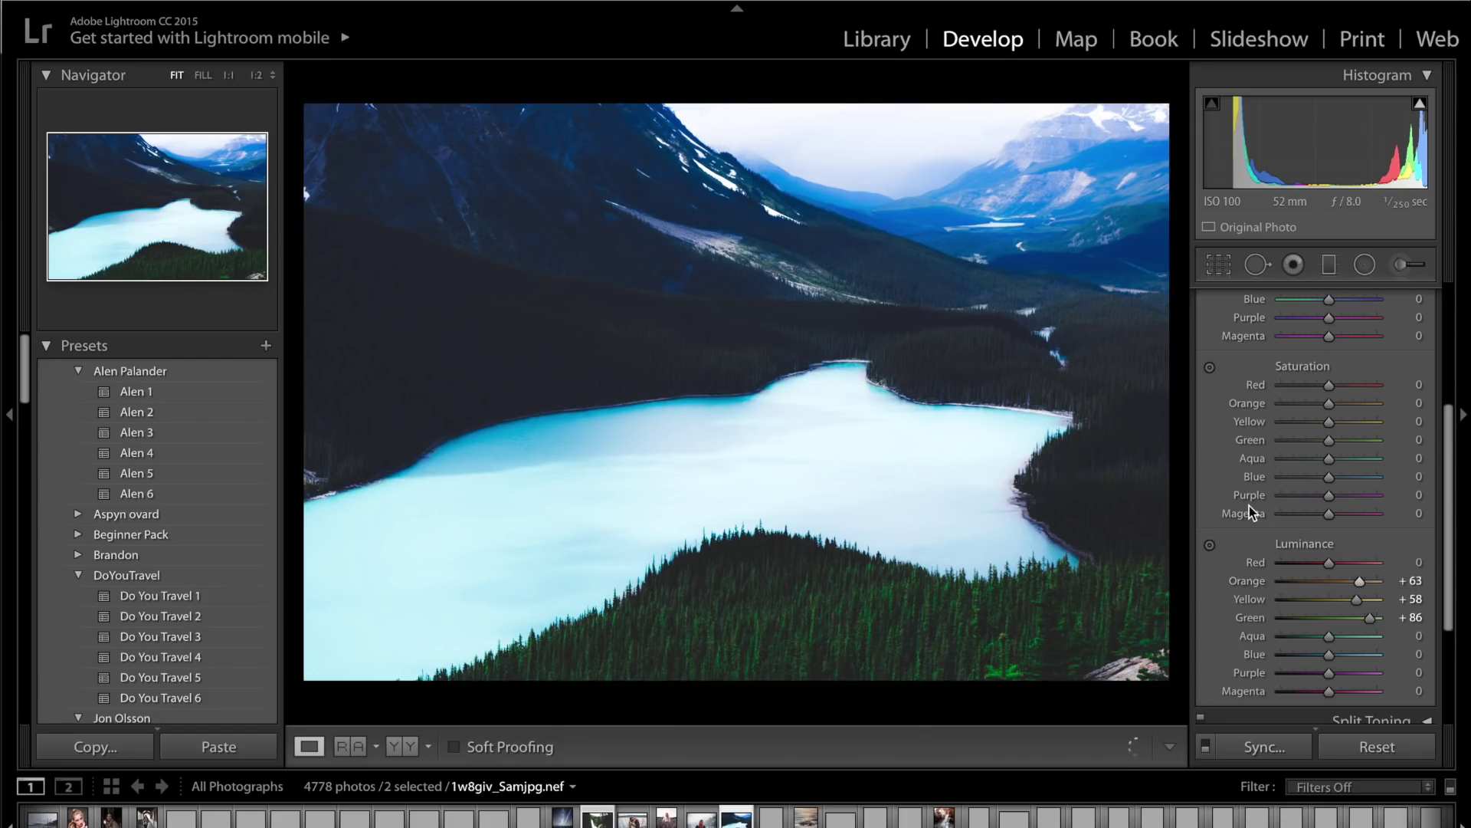
- Use the targeted luminance adjustment on the distant blue mountains and dark slope to set Blue to +10 and Purple to +2
{"action": "left_click", "coordinate": [1210, 546]}
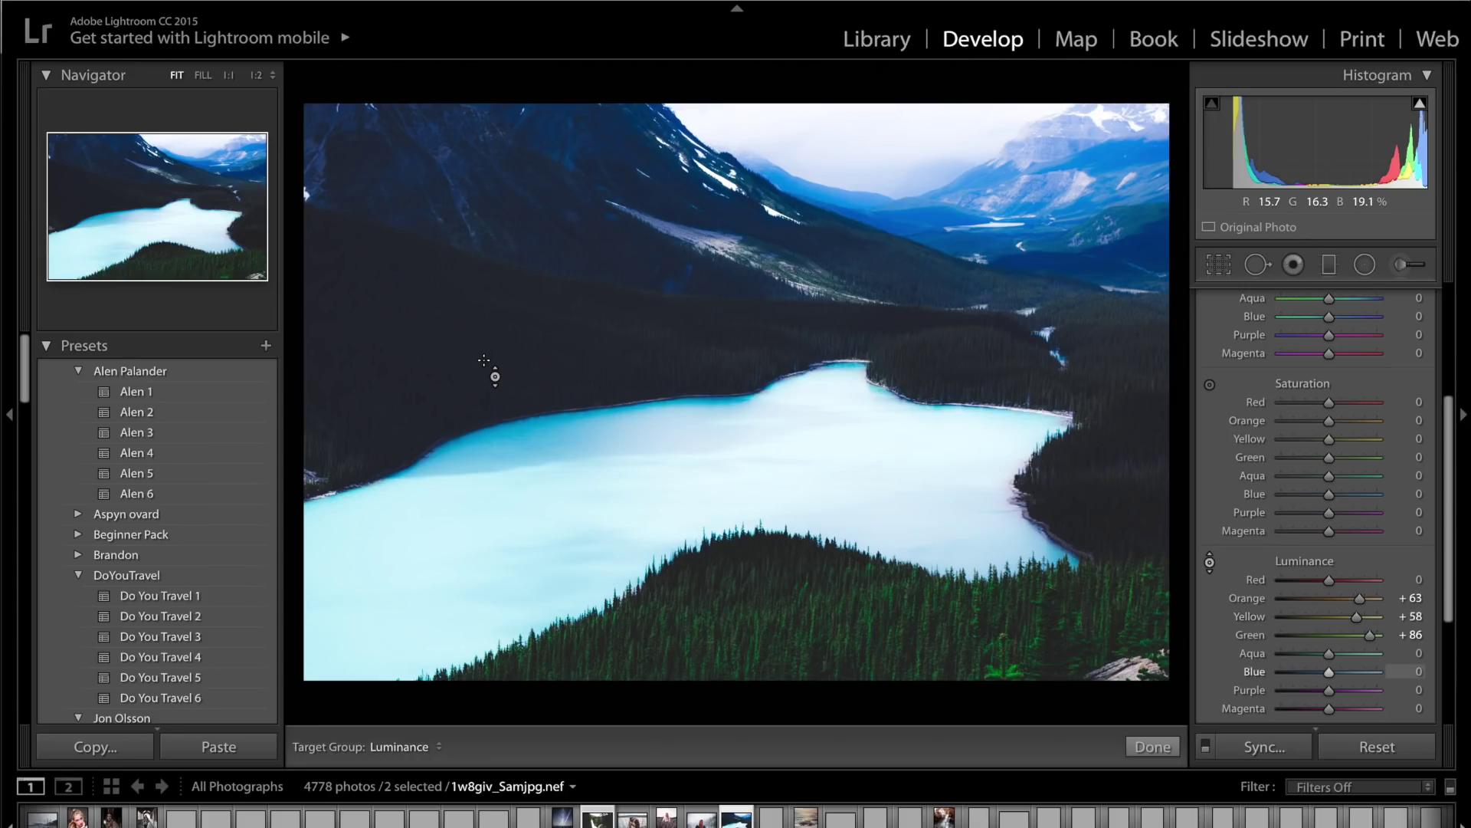
{"action": "left_click_drag", "start_coordinate": [958, 230], "coordinate": [958, 220]}
{"action": "left_click_drag", "start_coordinate": [494, 376], "coordinate": [495, 374]}
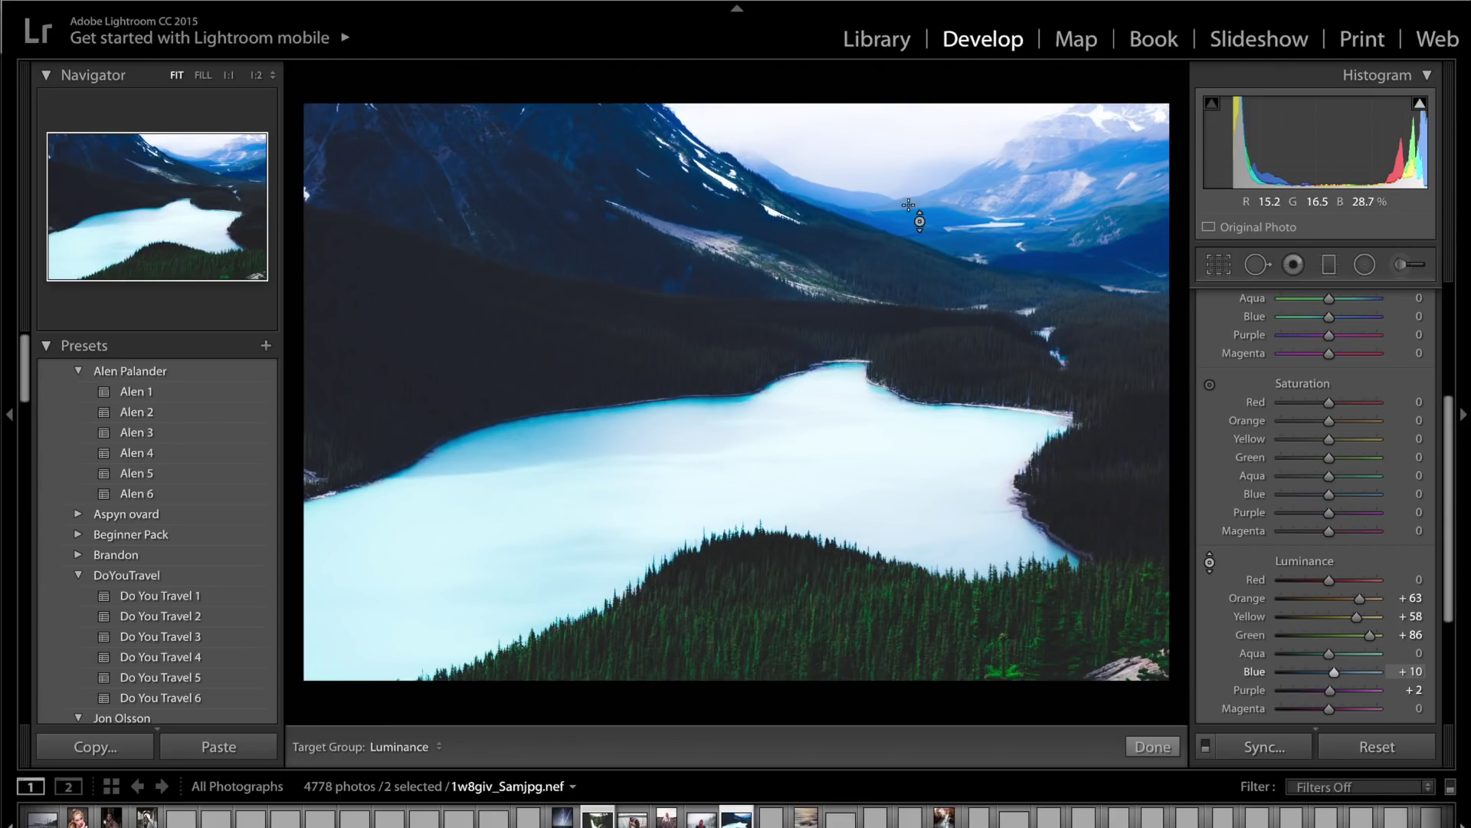
- Set the HSL hues to Aqua +100, Blue -7, Purple -14 and Magenta -28, and compare the edit with the original photo
{"action": "scroll", "coordinate": [1295, 398], "scroll_direction": "up", "scroll_amount": 3}
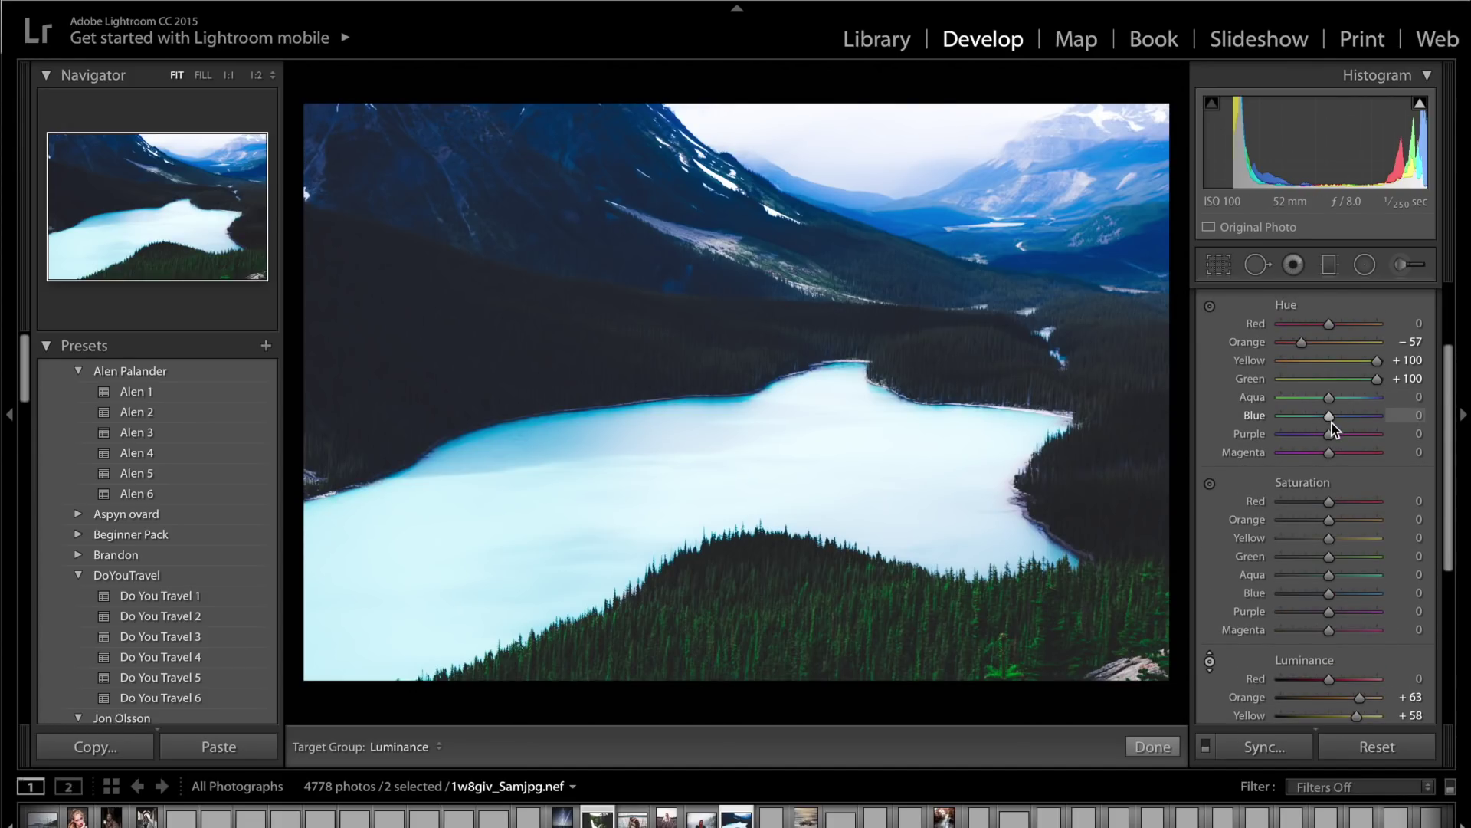
{"action": "left_click_drag", "start_coordinate": [1332, 421], "coordinate": [1357, 403]}
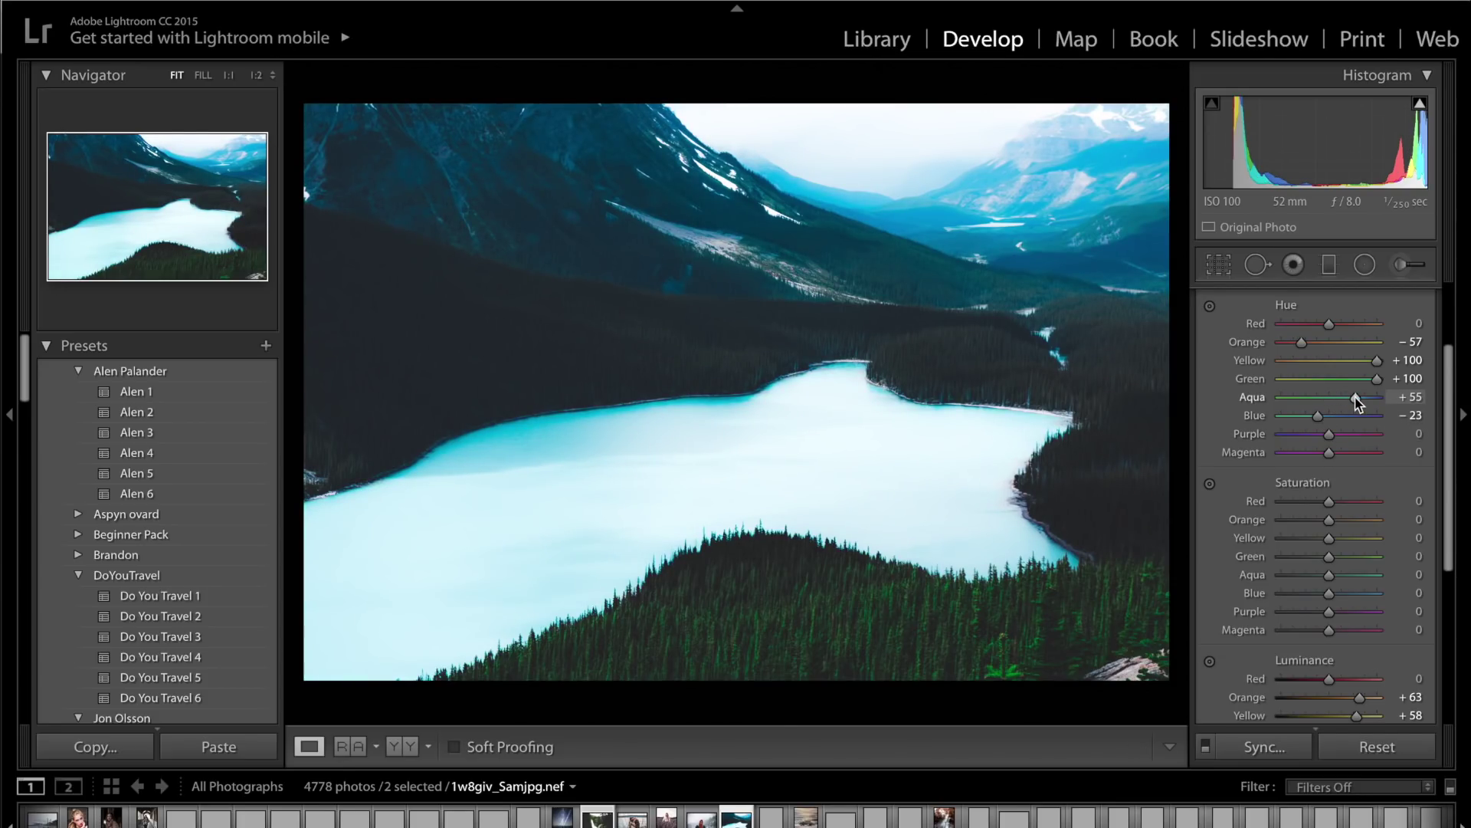
{"action": "left_click", "coordinate": [1382, 396]}
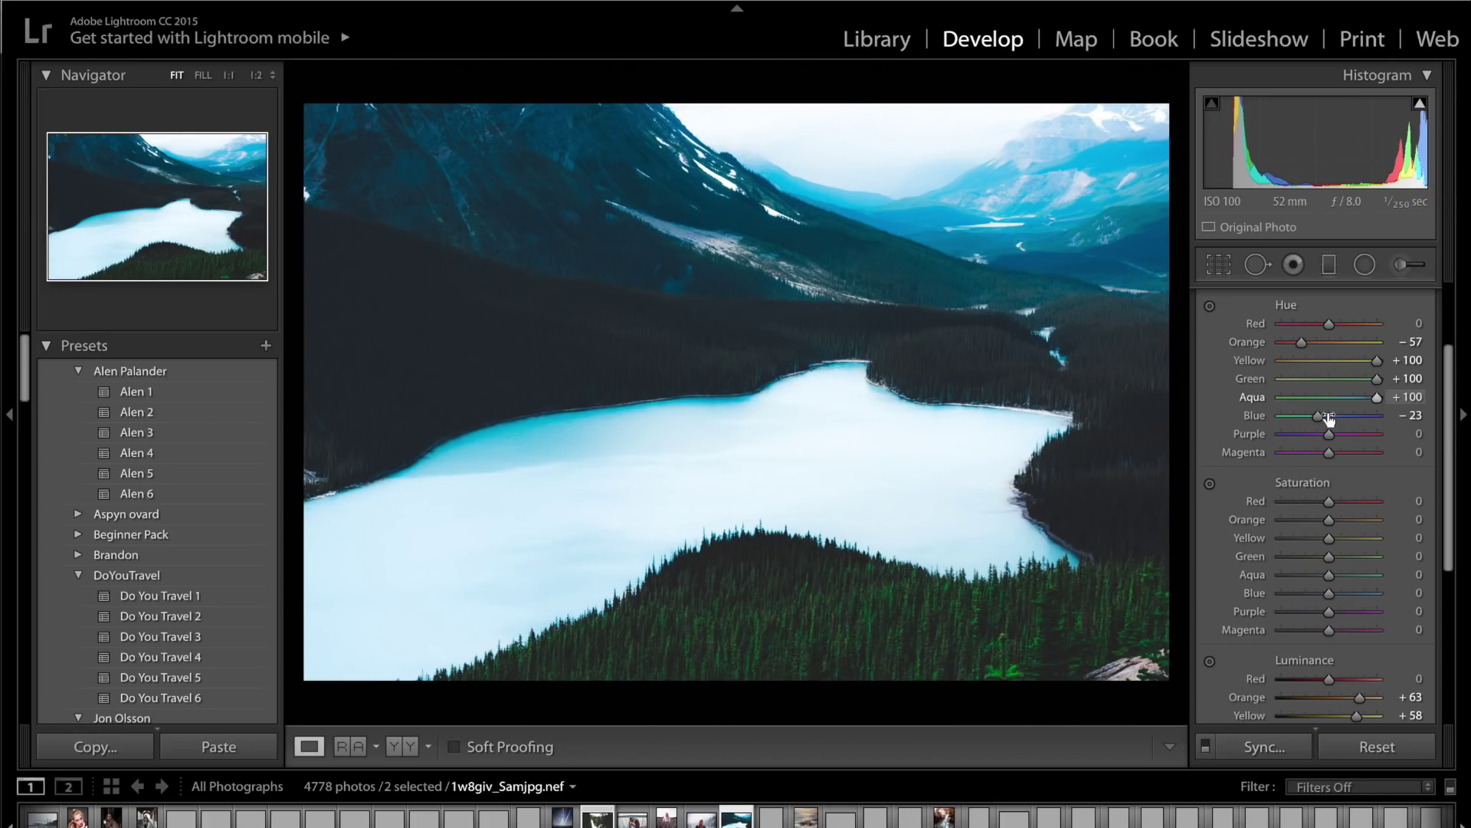
{"action": "left_click_drag", "start_coordinate": [1320, 421], "coordinate": [1371, 453]}
{"action": "left_click", "coordinate": [1316, 462]}
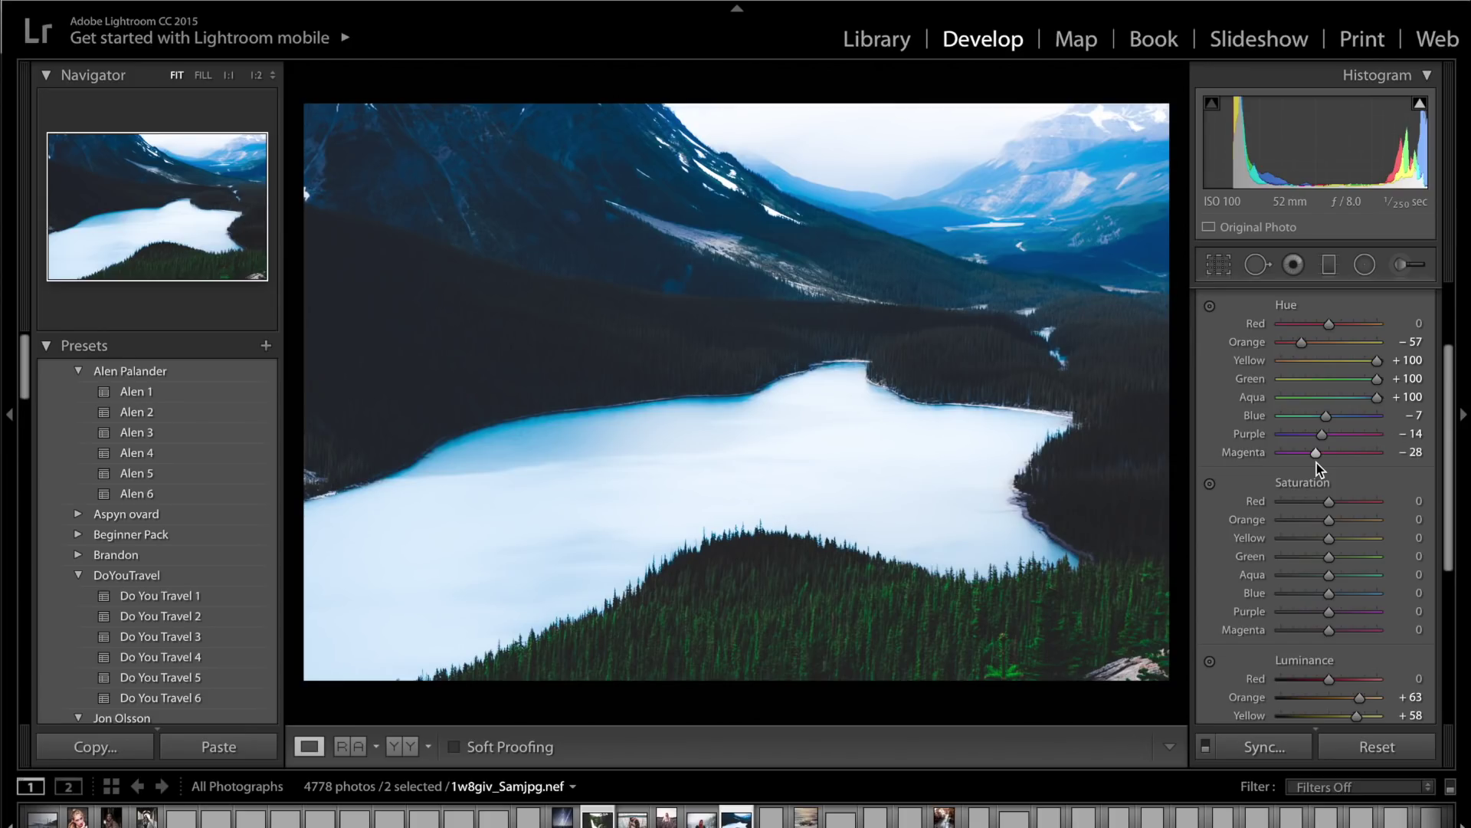
{"action": "key", "text": "backslash"}
{"action": "key", "text": "backslash"}
- Set the HSL saturation to Orange -47, Yellow -53 and Green -87, and raise the Yellow luminance to +69
{"action": "scroll", "coordinate": [1404, 398], "scroll_direction": "up", "scroll_amount": 4}
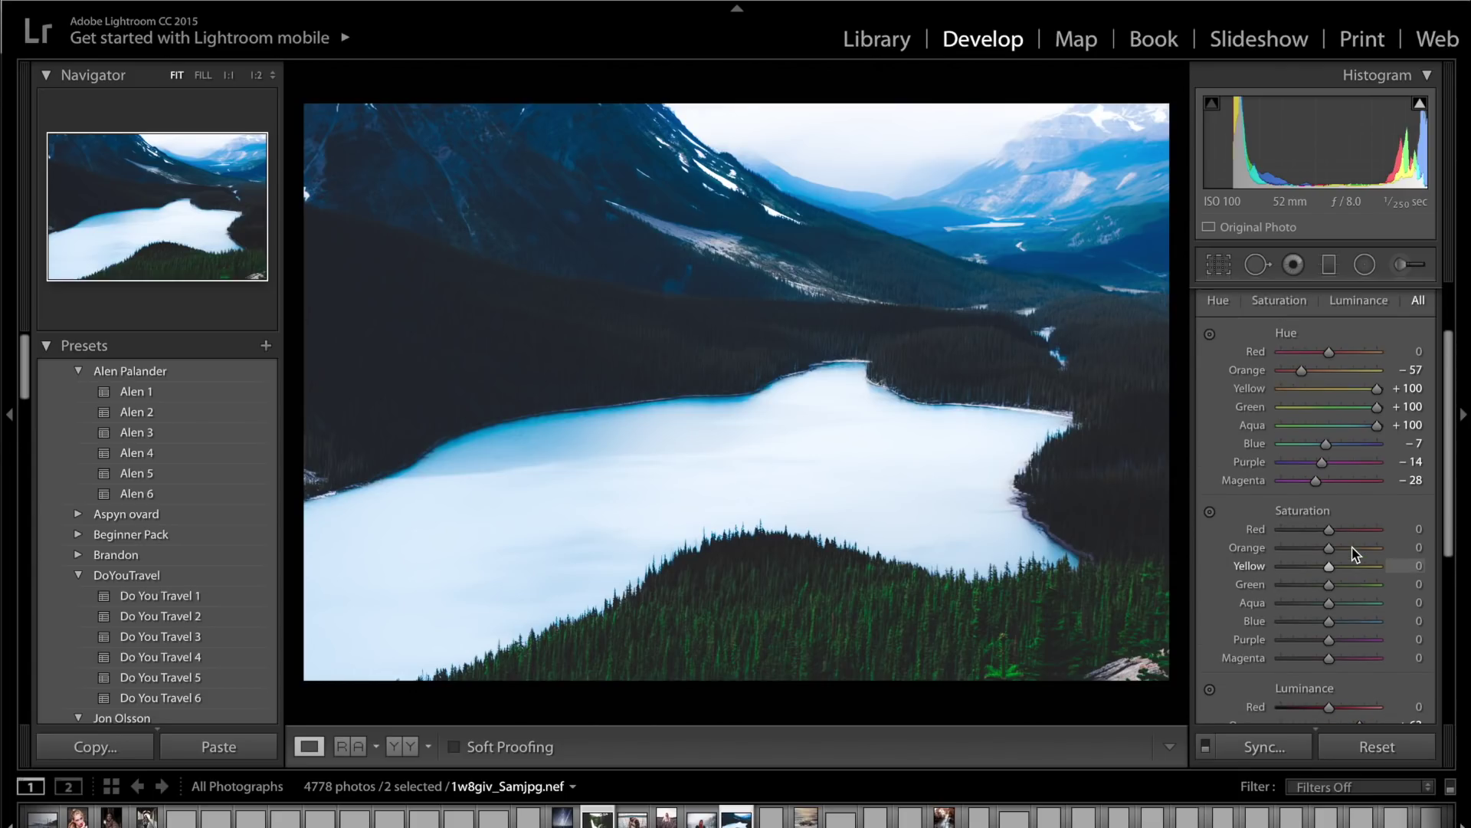
{"action": "scroll", "coordinate": [1406, 421], "scroll_direction": "down", "scroll_amount": 4}
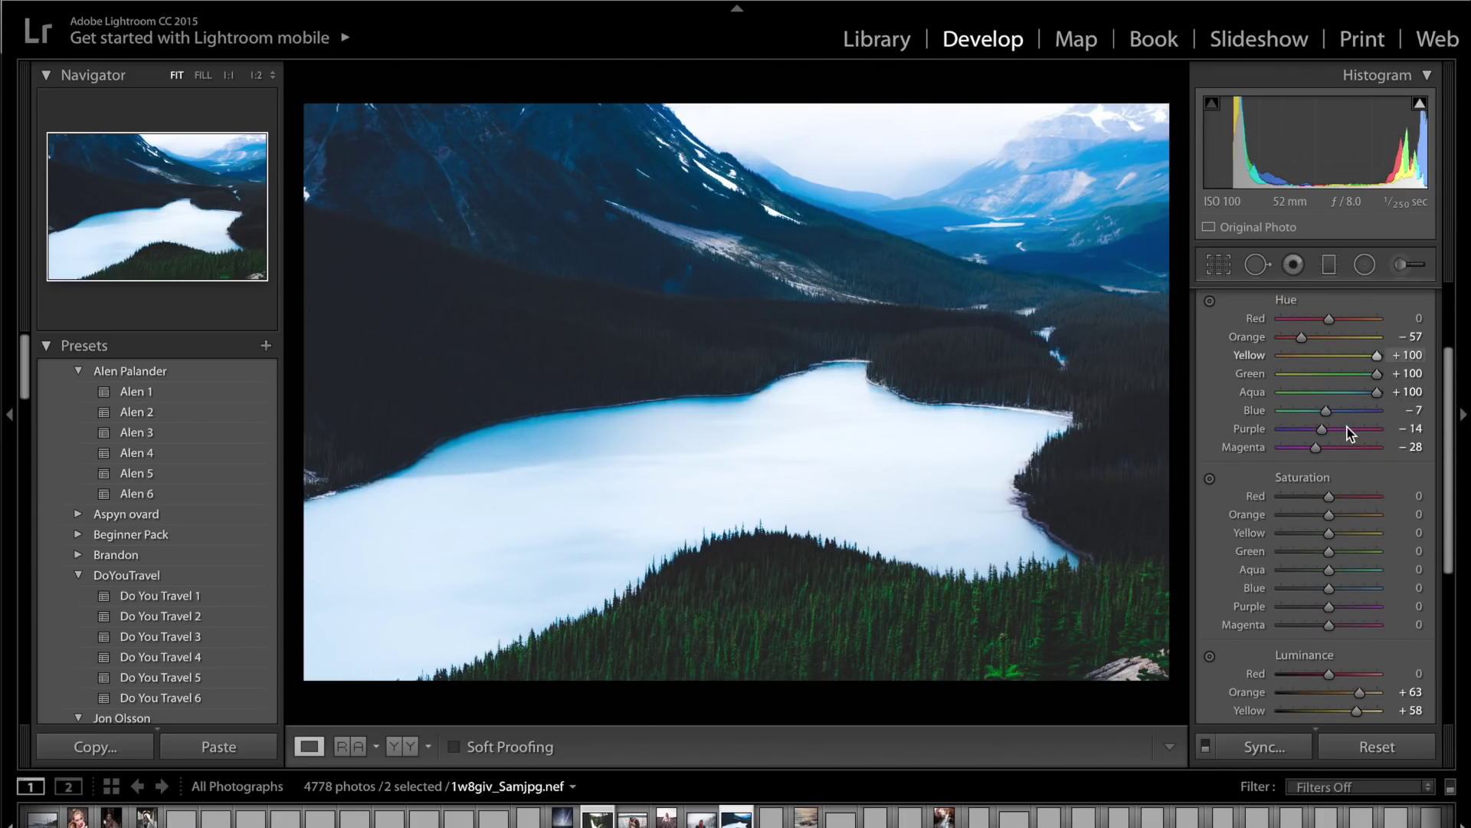
{"action": "scroll", "coordinate": [1349, 426], "scroll_direction": "down", "scroll_amount": 3}
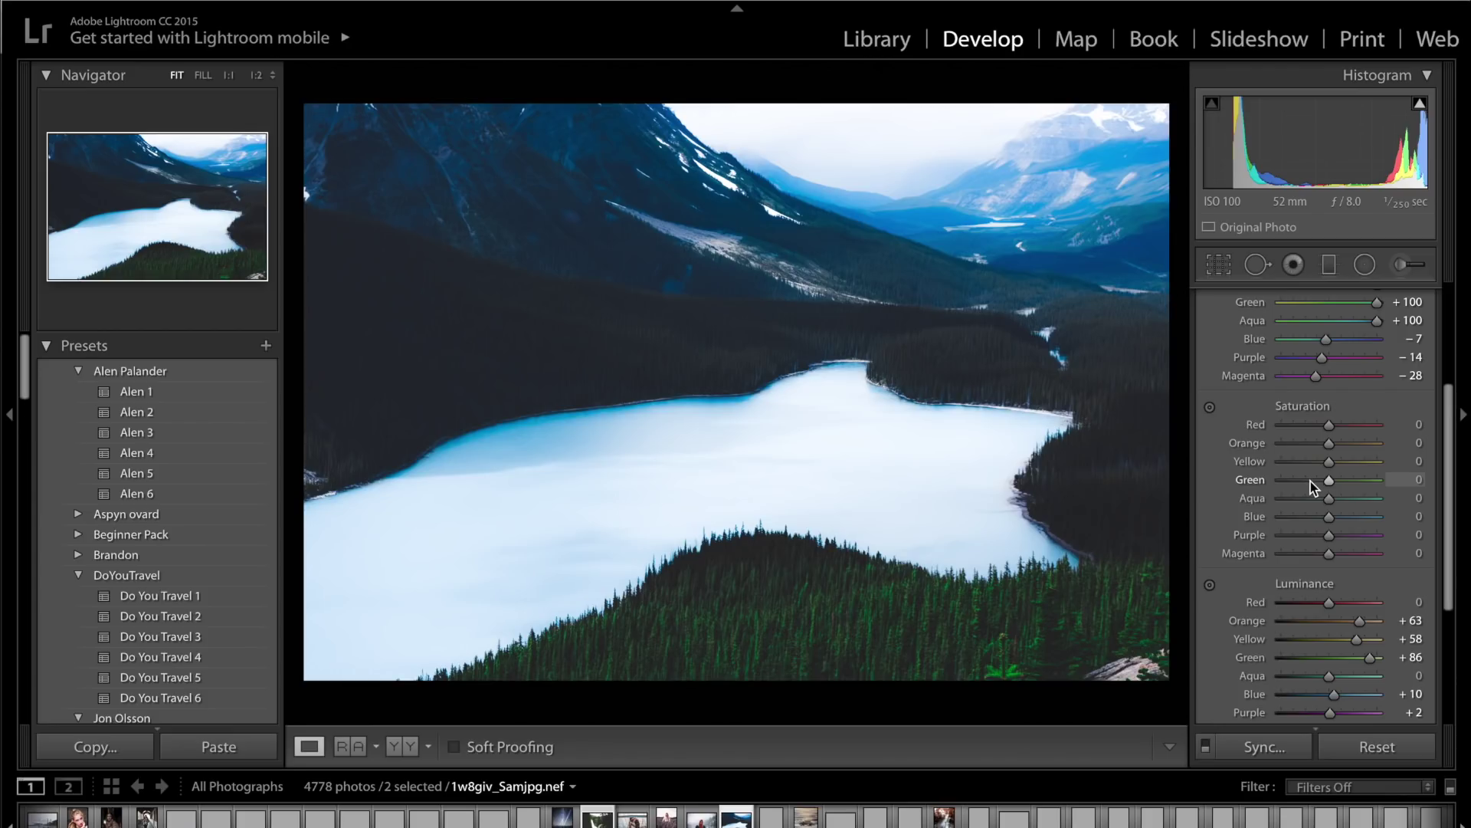
{"action": "left_click_drag", "start_coordinate": [1310, 480], "coordinate": [1277, 480]}
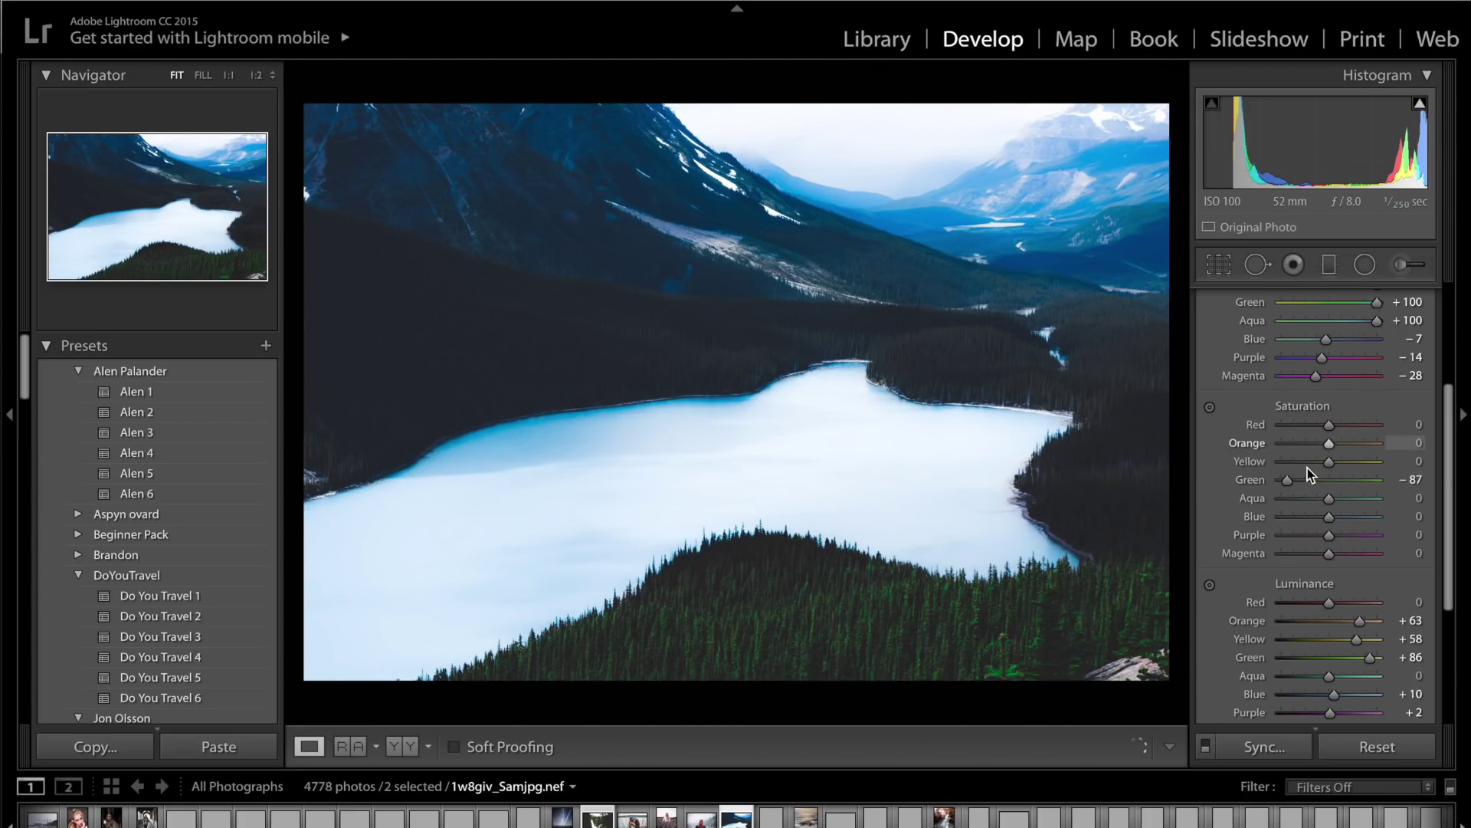
{"action": "left_click", "coordinate": [1315, 464]}
{"action": "left_click_drag", "start_coordinate": [1313, 445], "coordinate": [1306, 444]}
{"action": "left_click", "coordinate": [1304, 463]}
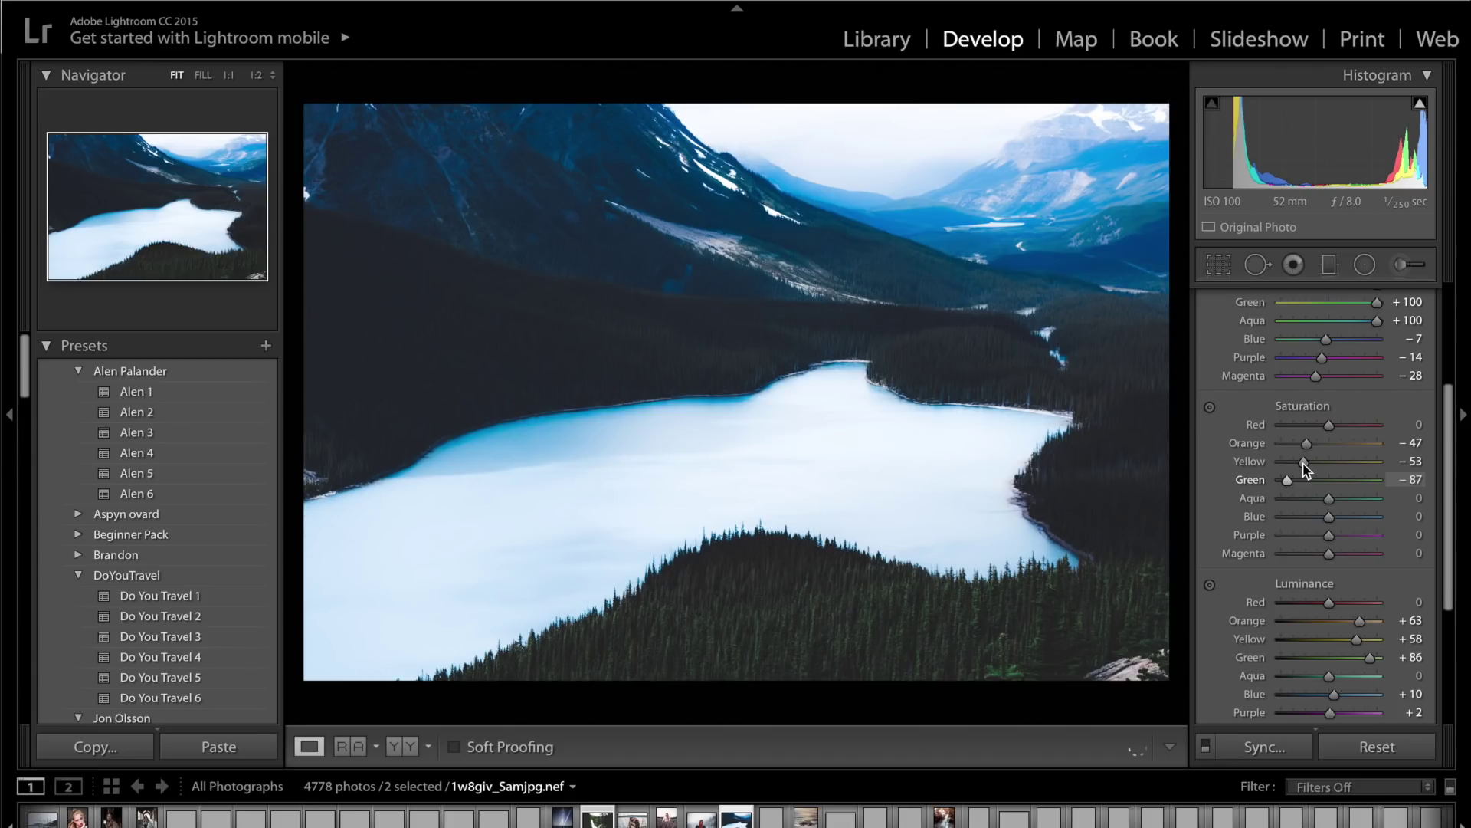
{"action": "left_click_drag", "start_coordinate": [1357, 639], "coordinate": [1363, 636]}
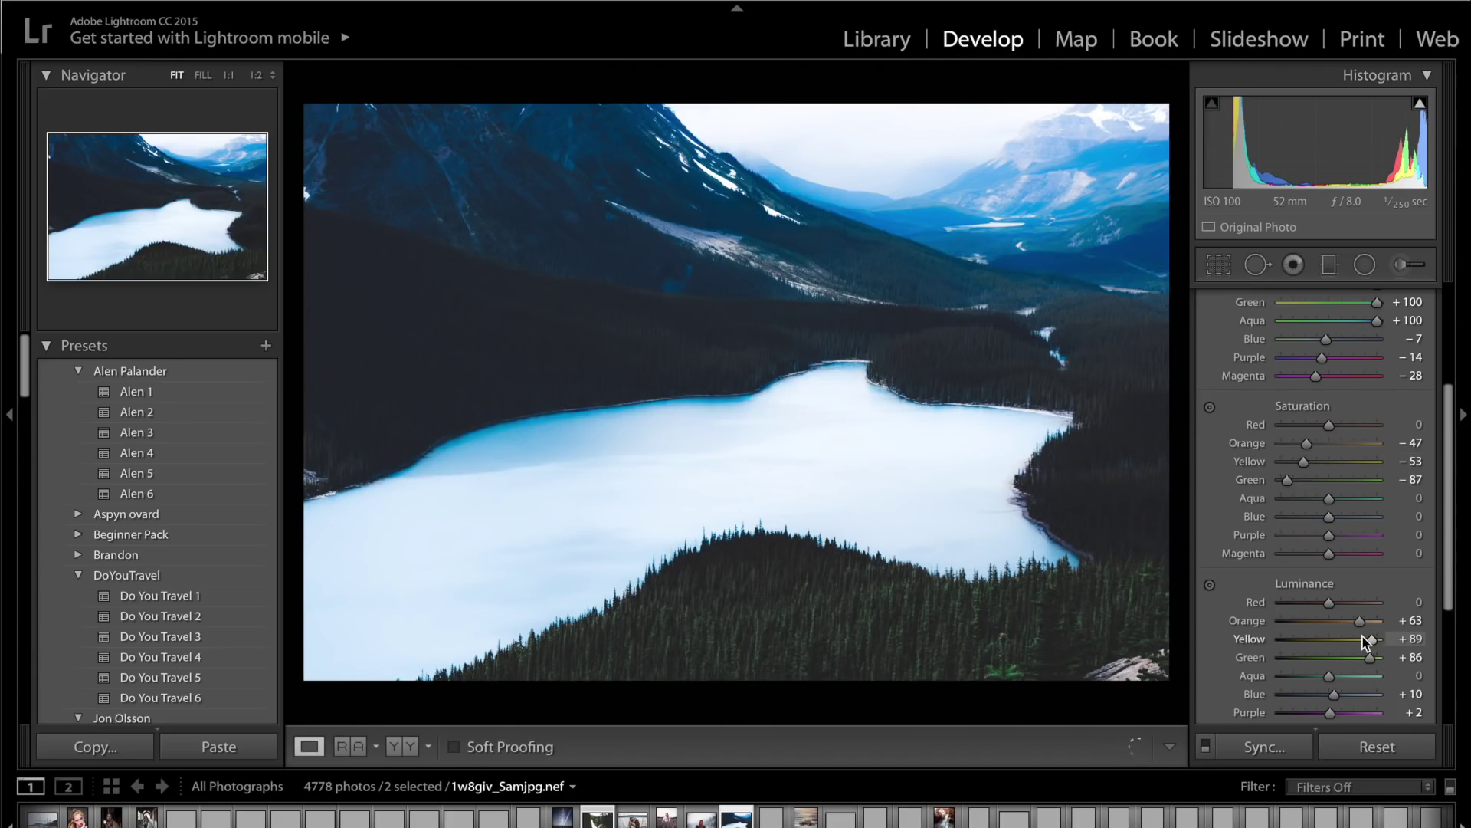
- Set the HSL saturation to Aqua +99, Blue -24, Purple -100 and Magenta -31
{"action": "left_click_drag", "start_coordinate": [1312, 515], "coordinate": [1376, 518]}
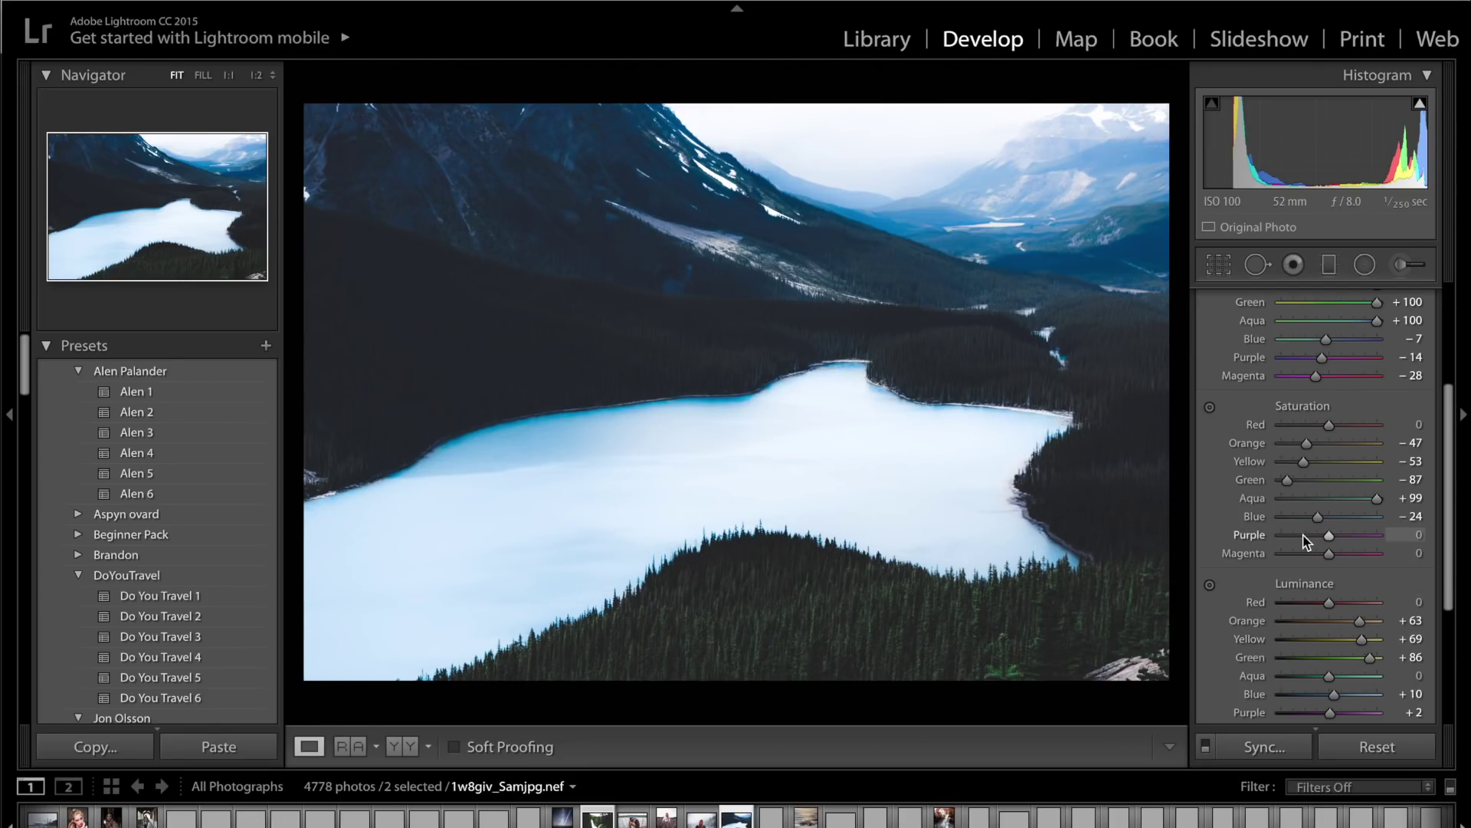
{"action": "left_click_drag", "start_coordinate": [1303, 535], "coordinate": [1424, 553]}
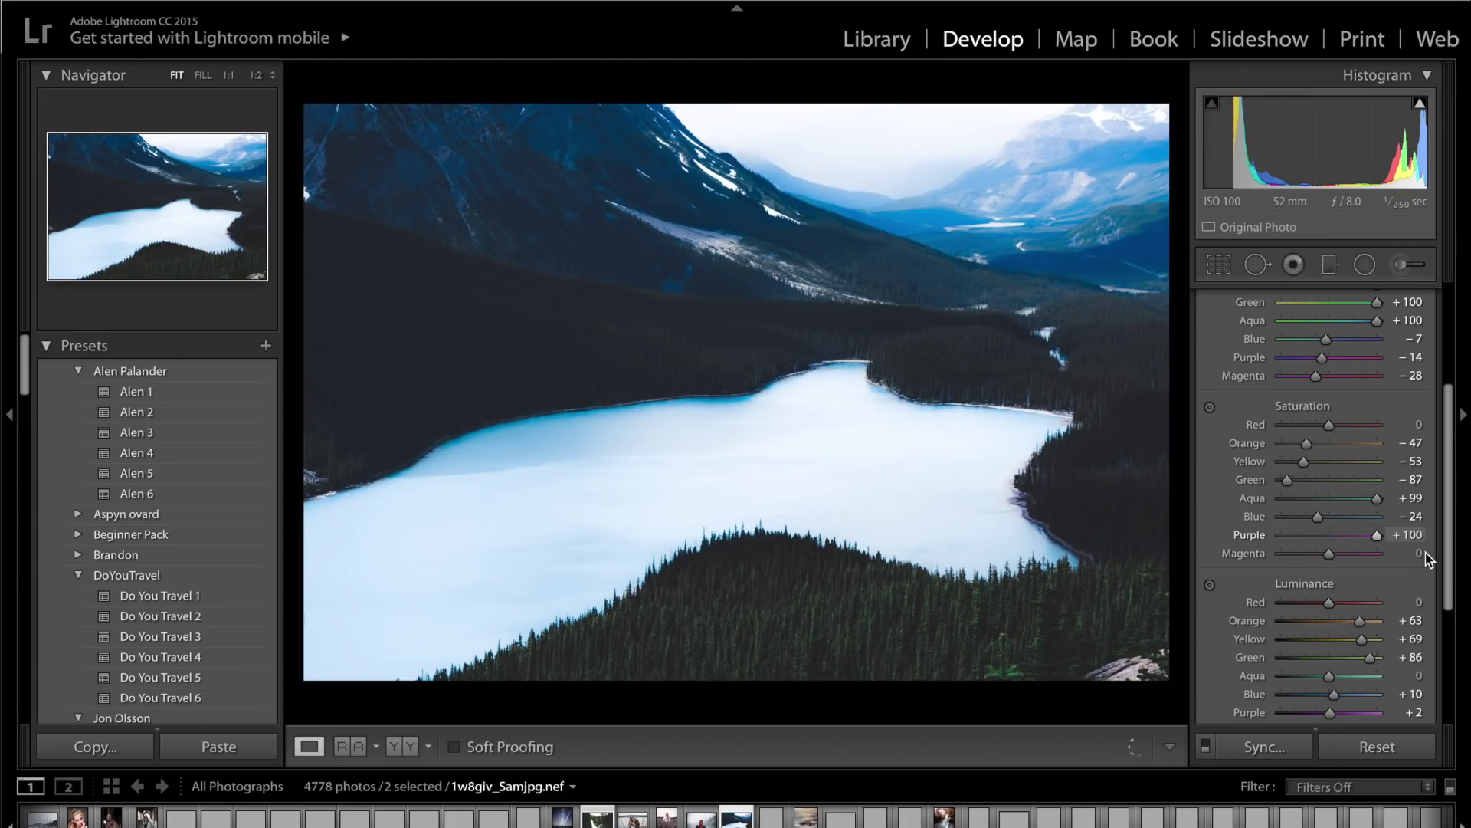
{"action": "left_click_drag", "start_coordinate": [1367, 550], "coordinate": [1106, 544]}
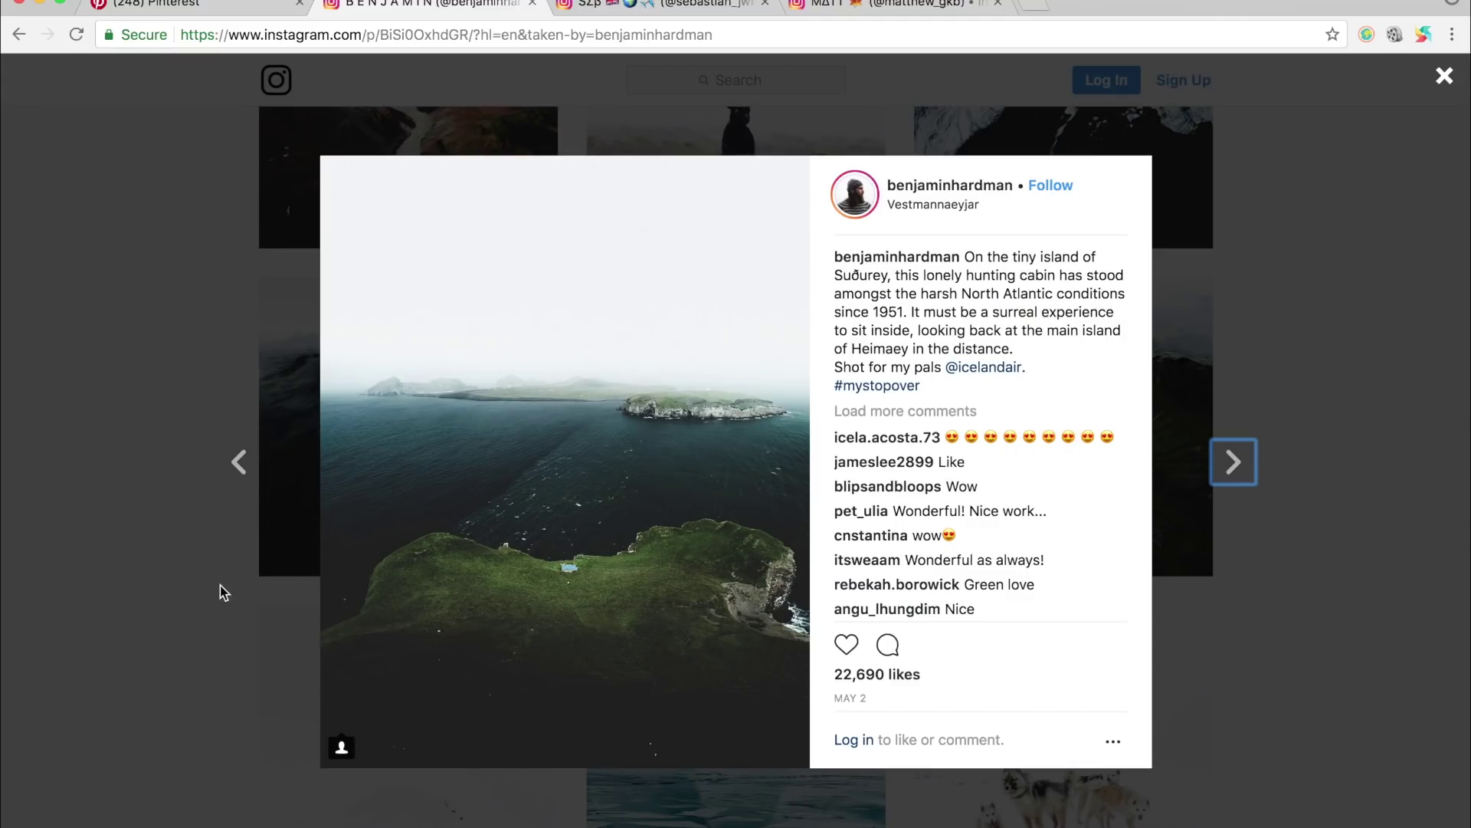
- Switch to the browser, close the green island post, examine the blue iceberg photo in the feed, and return to Lightroom
{"action": "left_click", "coordinate": [198, 600]}
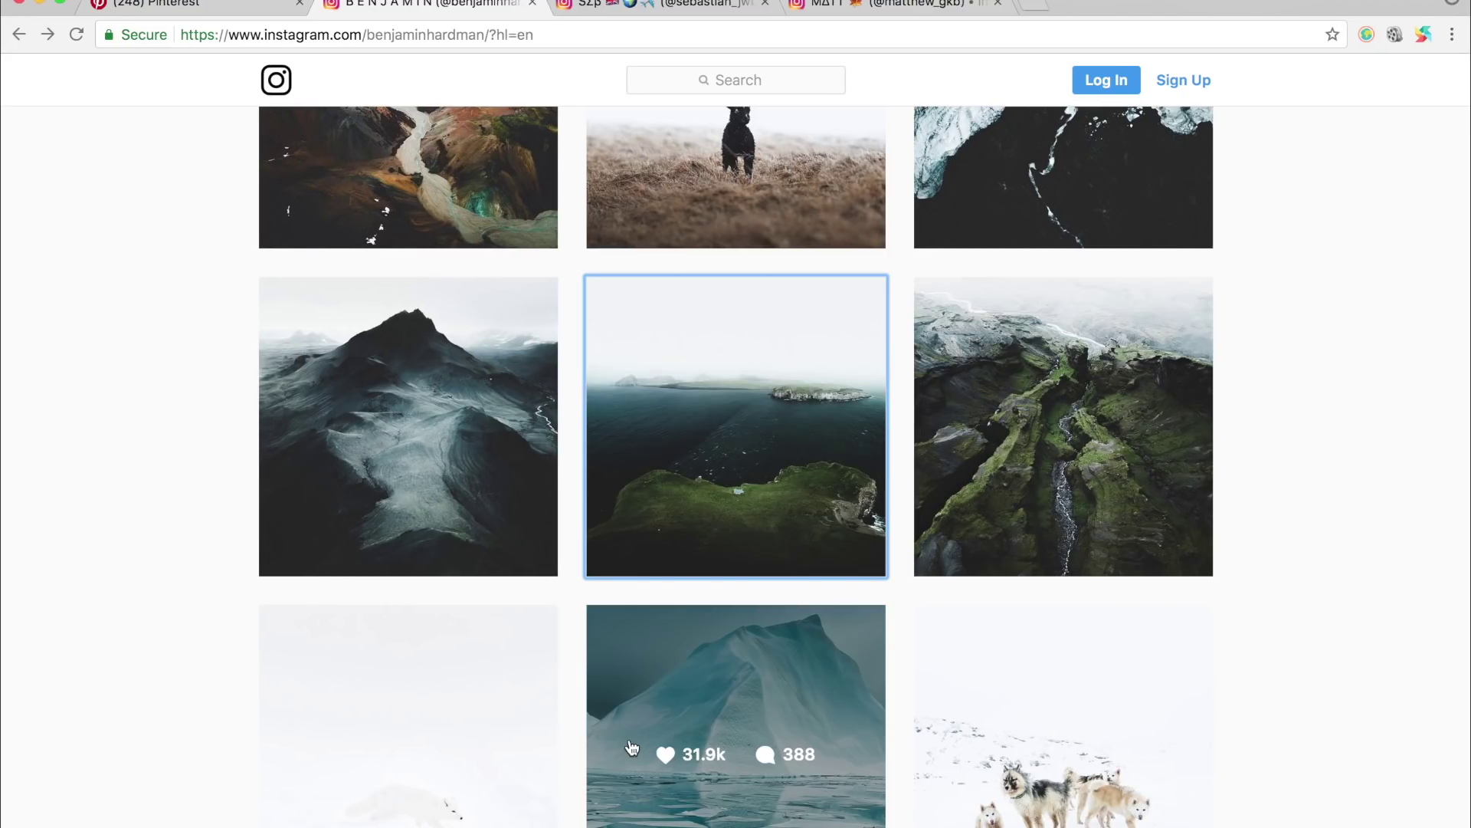
{"action": "left_click", "coordinate": [632, 747]}
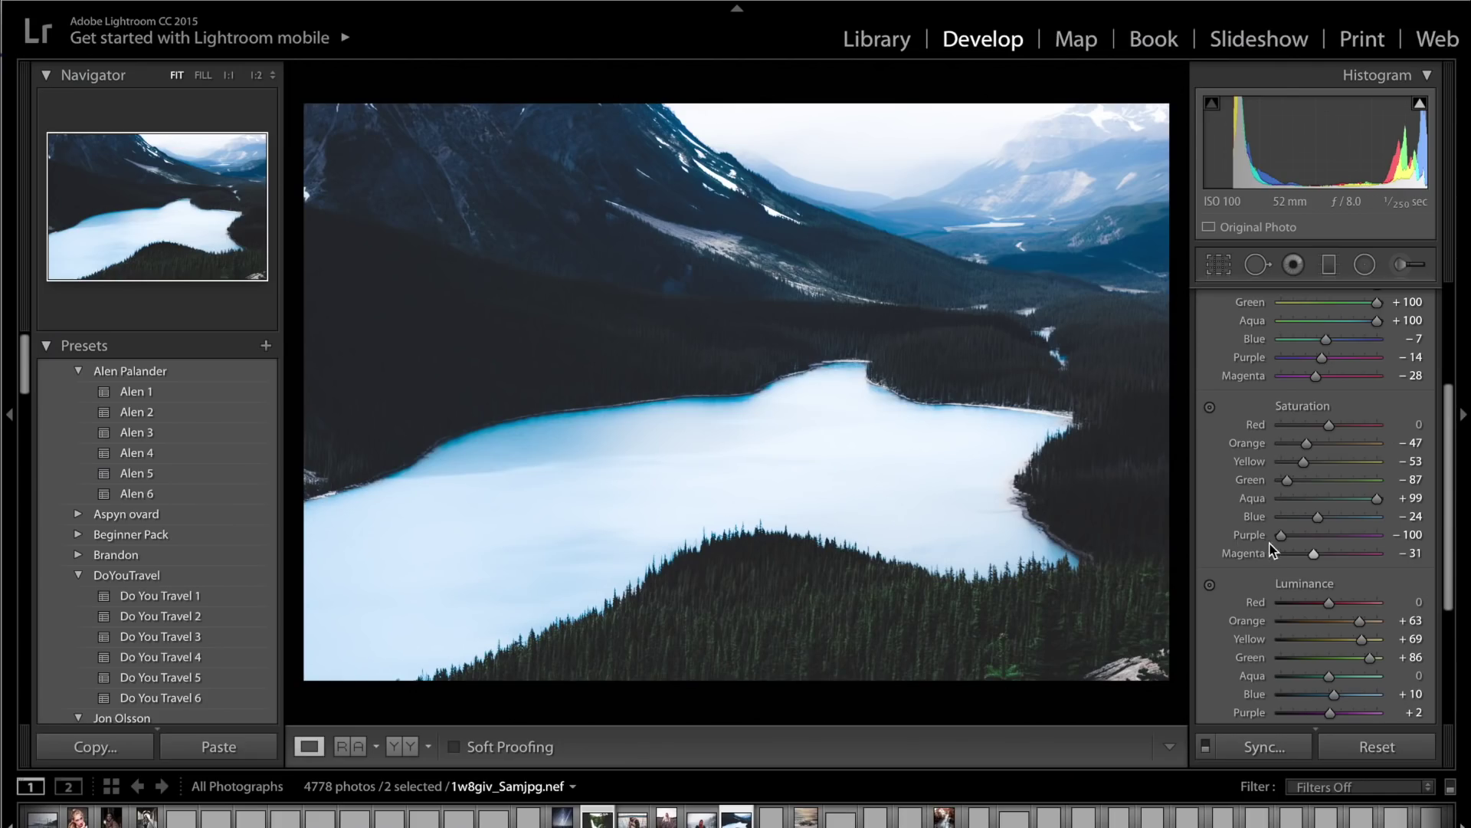
- Set the HSL luminance to Red -64, Aqua +18, Blue -7, Purple +100 and Magenta +66
{"action": "scroll", "coordinate": [1309, 628], "scroll_direction": "down", "scroll_amount": 2}
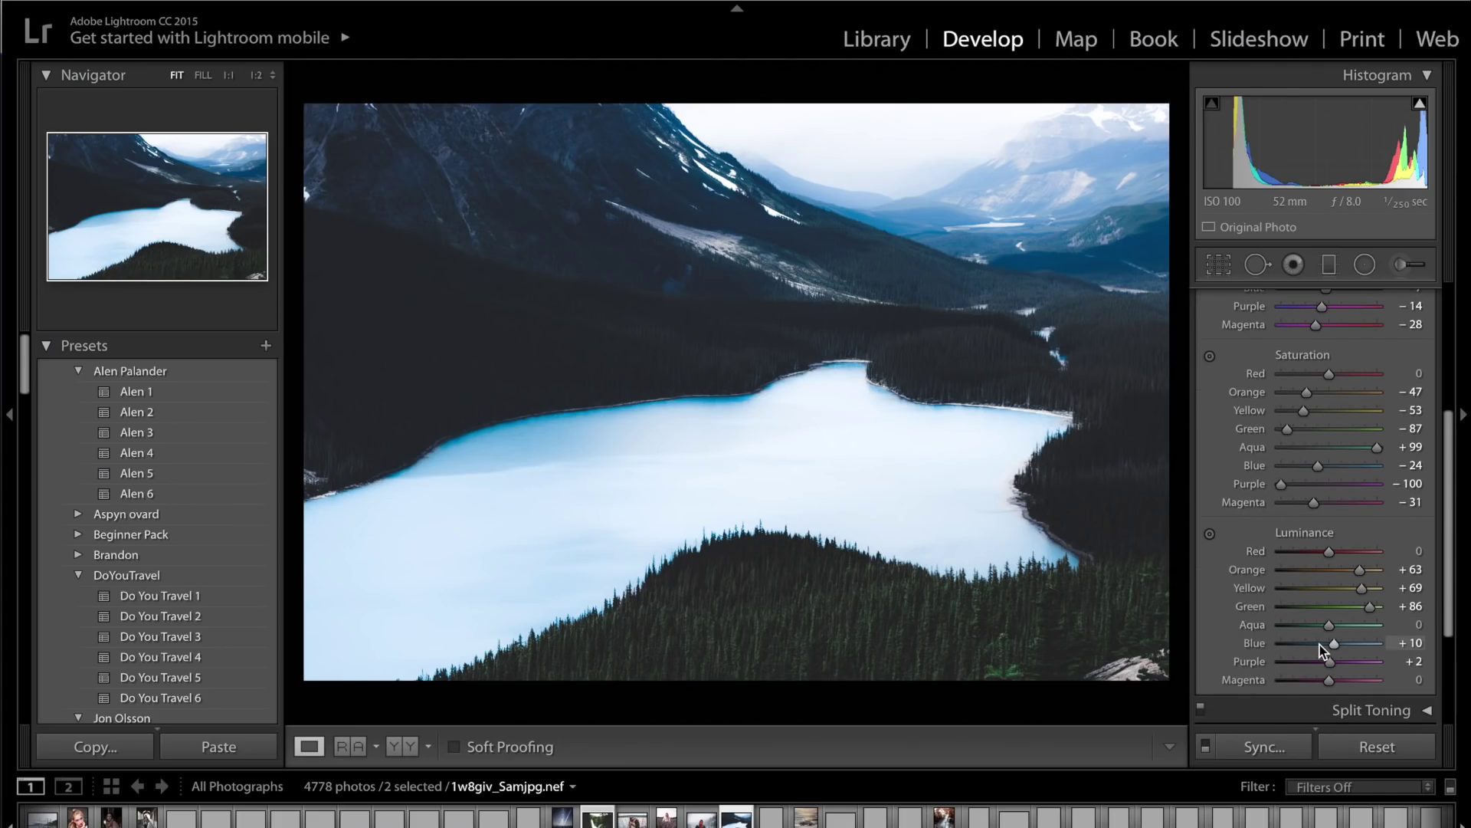
{"action": "mouse_move", "coordinate": [1319, 646]}
{"action": "left_mouse_down"}
{"action": "mouse_move", "coordinate": [1243, 647]}
{"action": "mouse_move", "coordinate": [1314, 628]}
{"action": "mouse_move", "coordinate": [1312, 651]}
{"action": "left_mouse_up"}
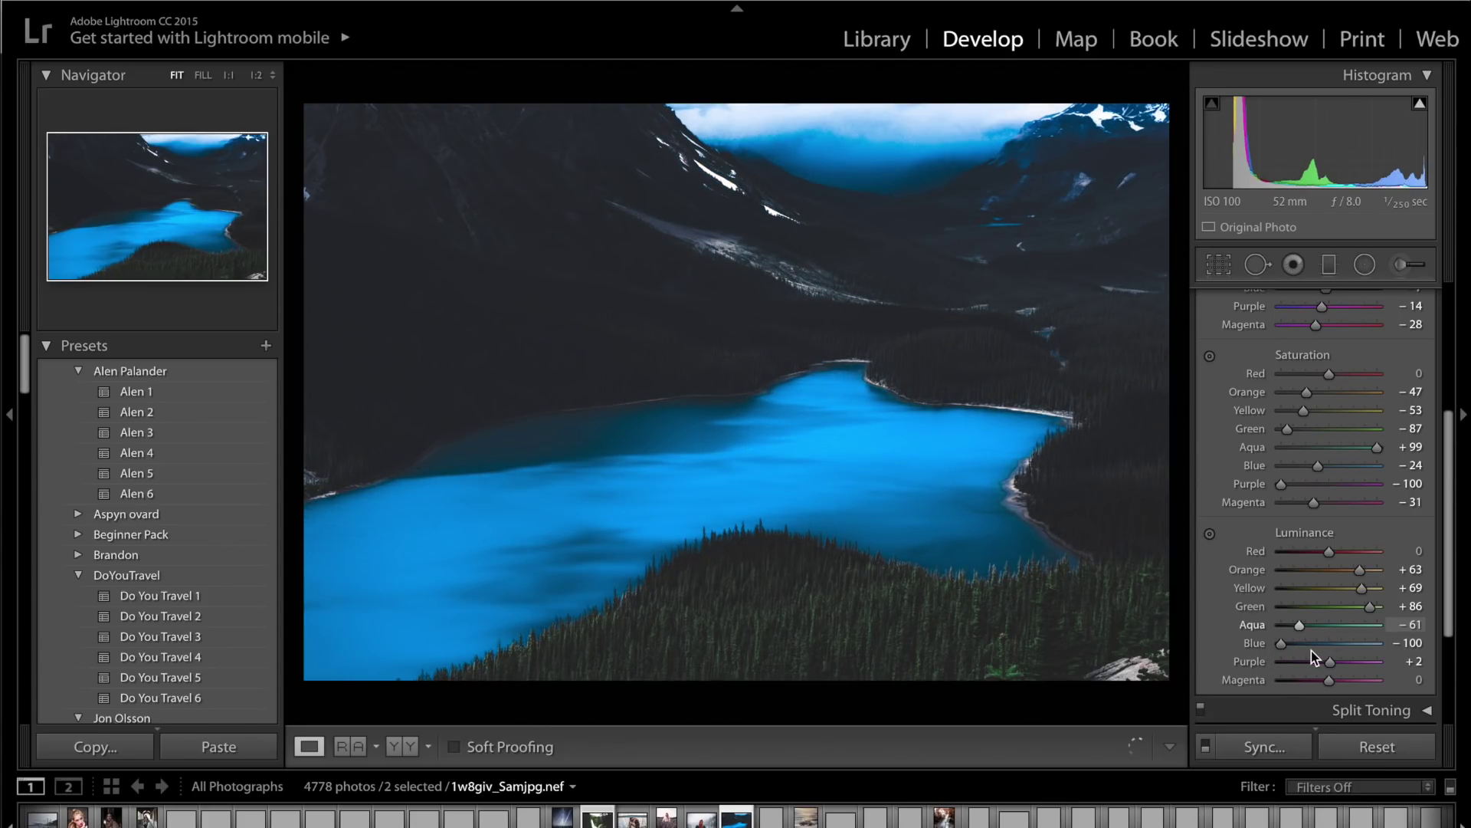
{"action": "left_click", "coordinate": [1323, 648]}
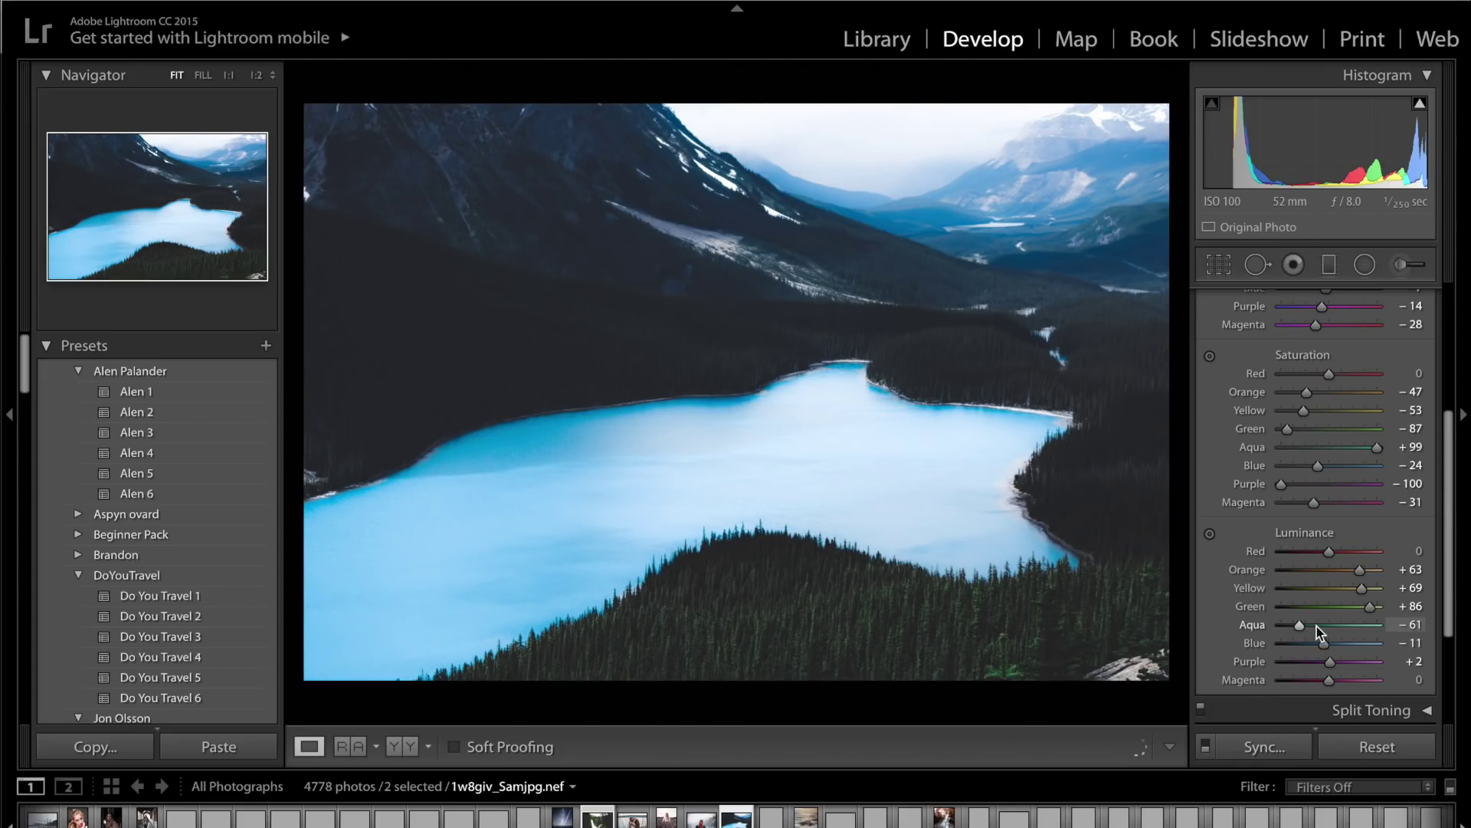
{"action": "left_click_drag", "start_coordinate": [1359, 630], "coordinate": [1327, 646]}
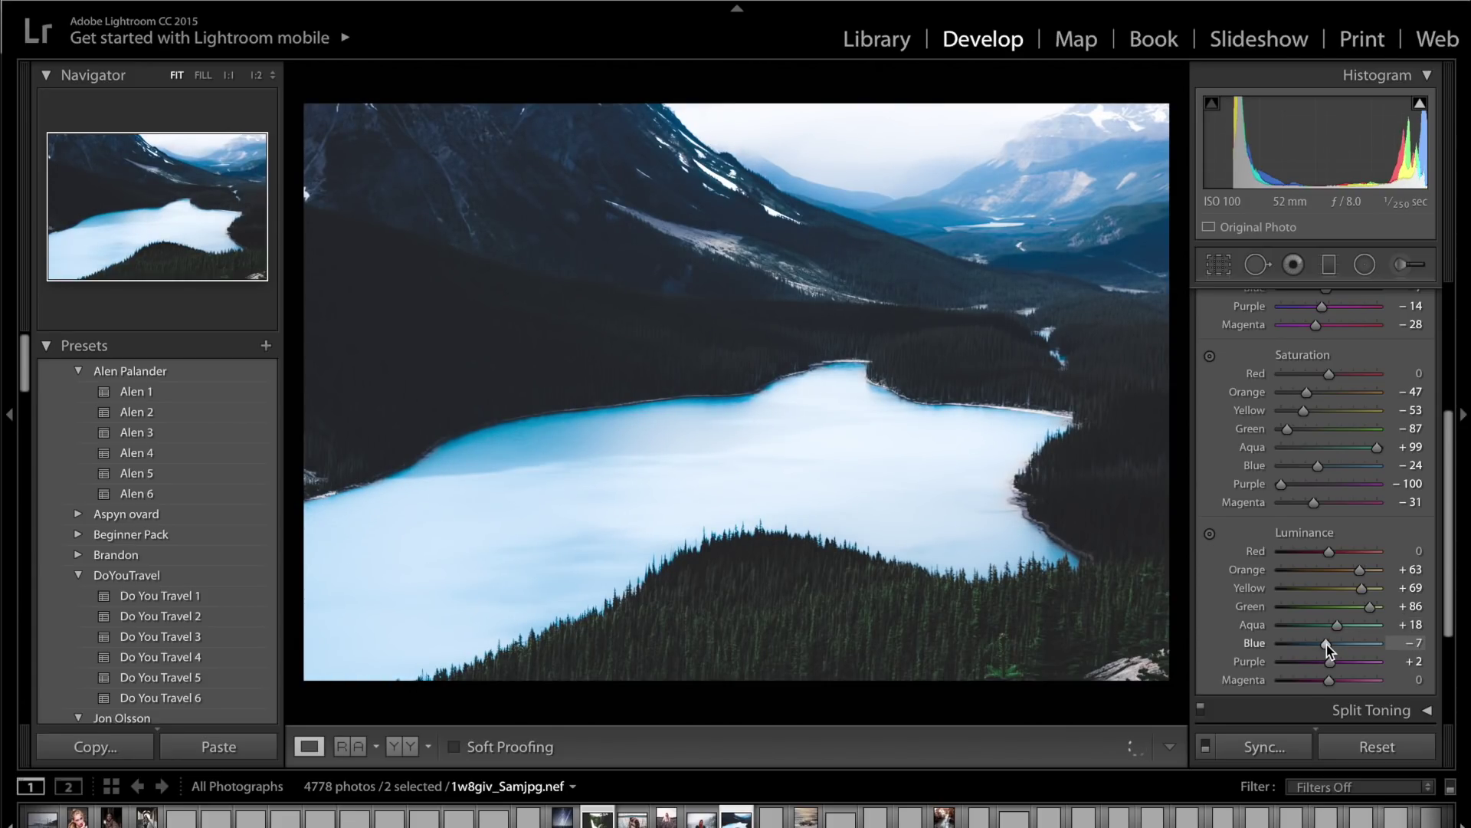
{"action": "left_click_drag", "start_coordinate": [1329, 662], "coordinate": [1362, 682]}
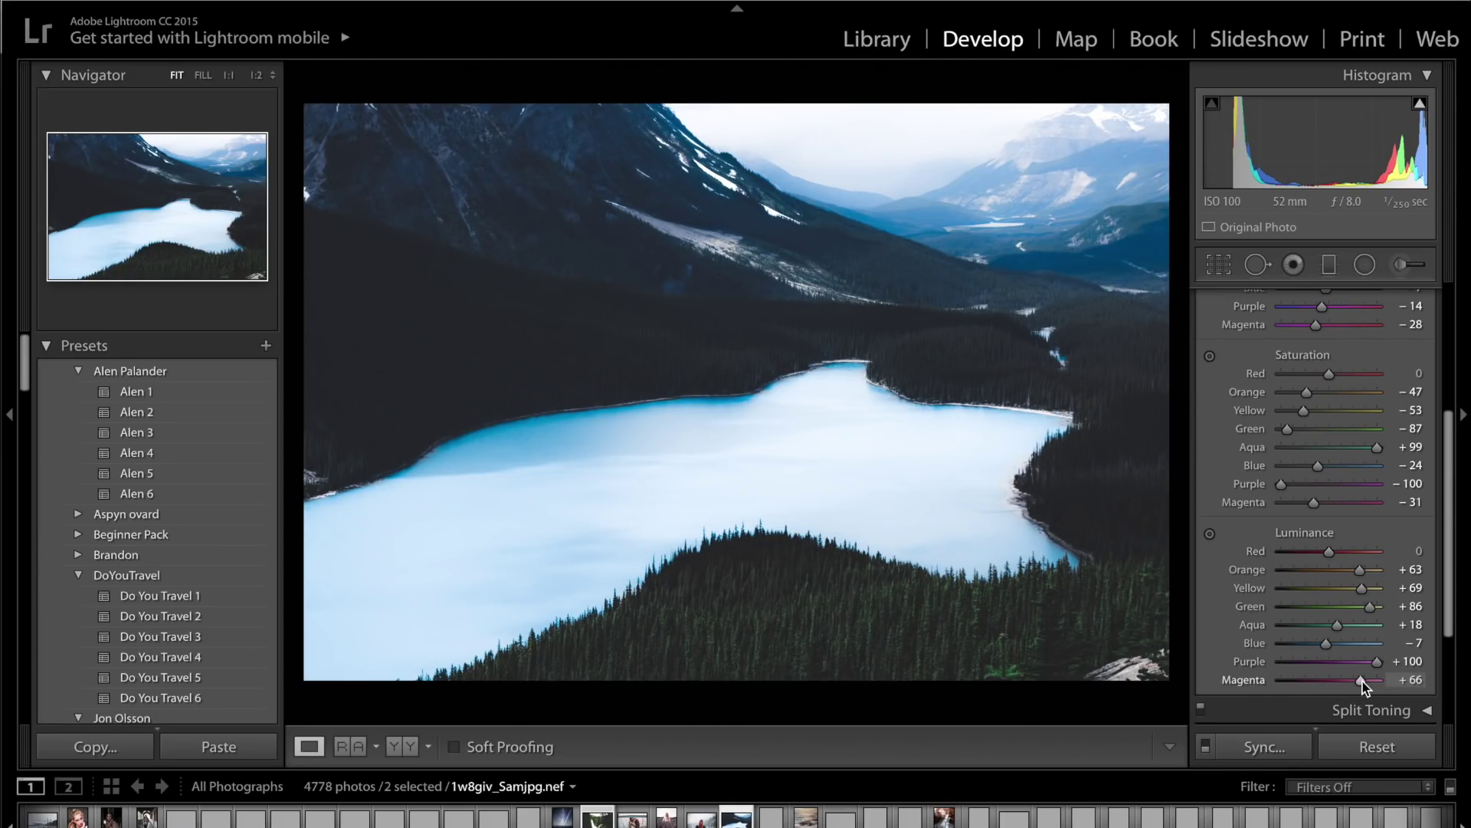
{"action": "left_click_drag", "start_coordinate": [1330, 553], "coordinate": [1299, 565]}
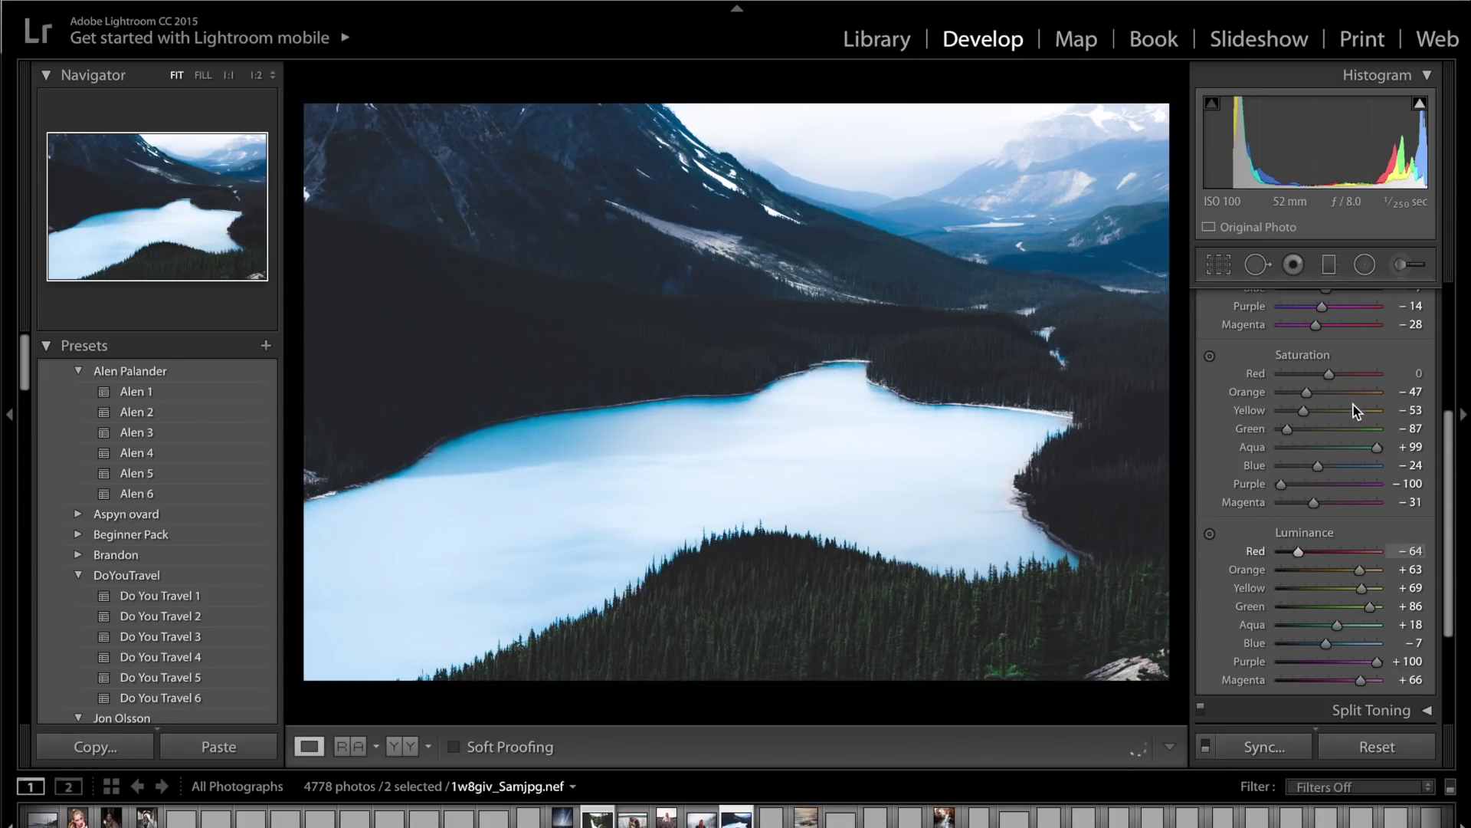
- Collapse the HSL adjustments and split-tone the highlights with Hue 203 and Saturation 9
{"action": "scroll", "coordinate": [1353, 405], "scroll_direction": "up", "scroll_amount": 5}
{"action": "left_click", "coordinate": [1428, 334]}
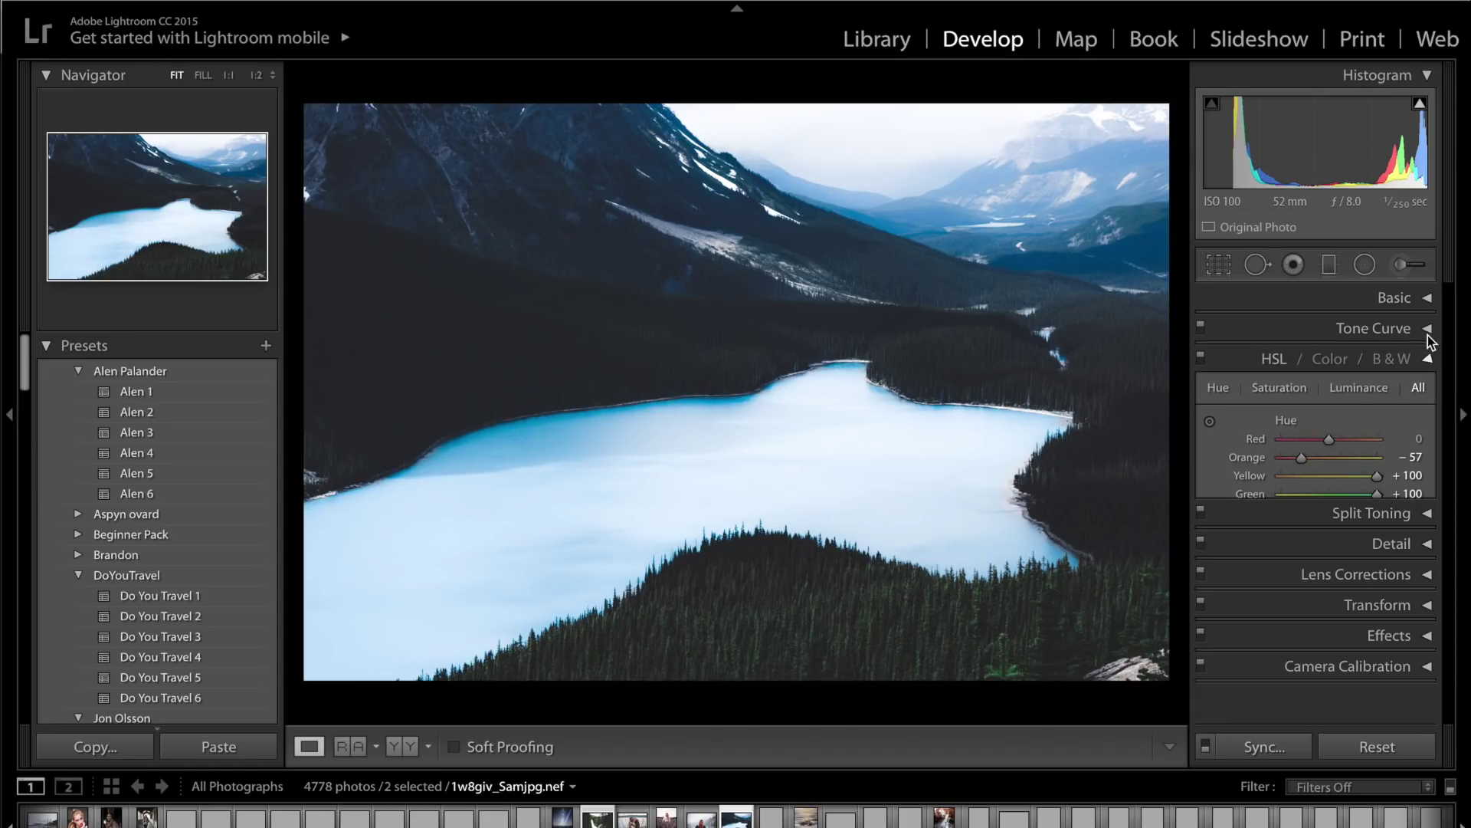
{"action": "left_click", "coordinate": [1369, 393]}
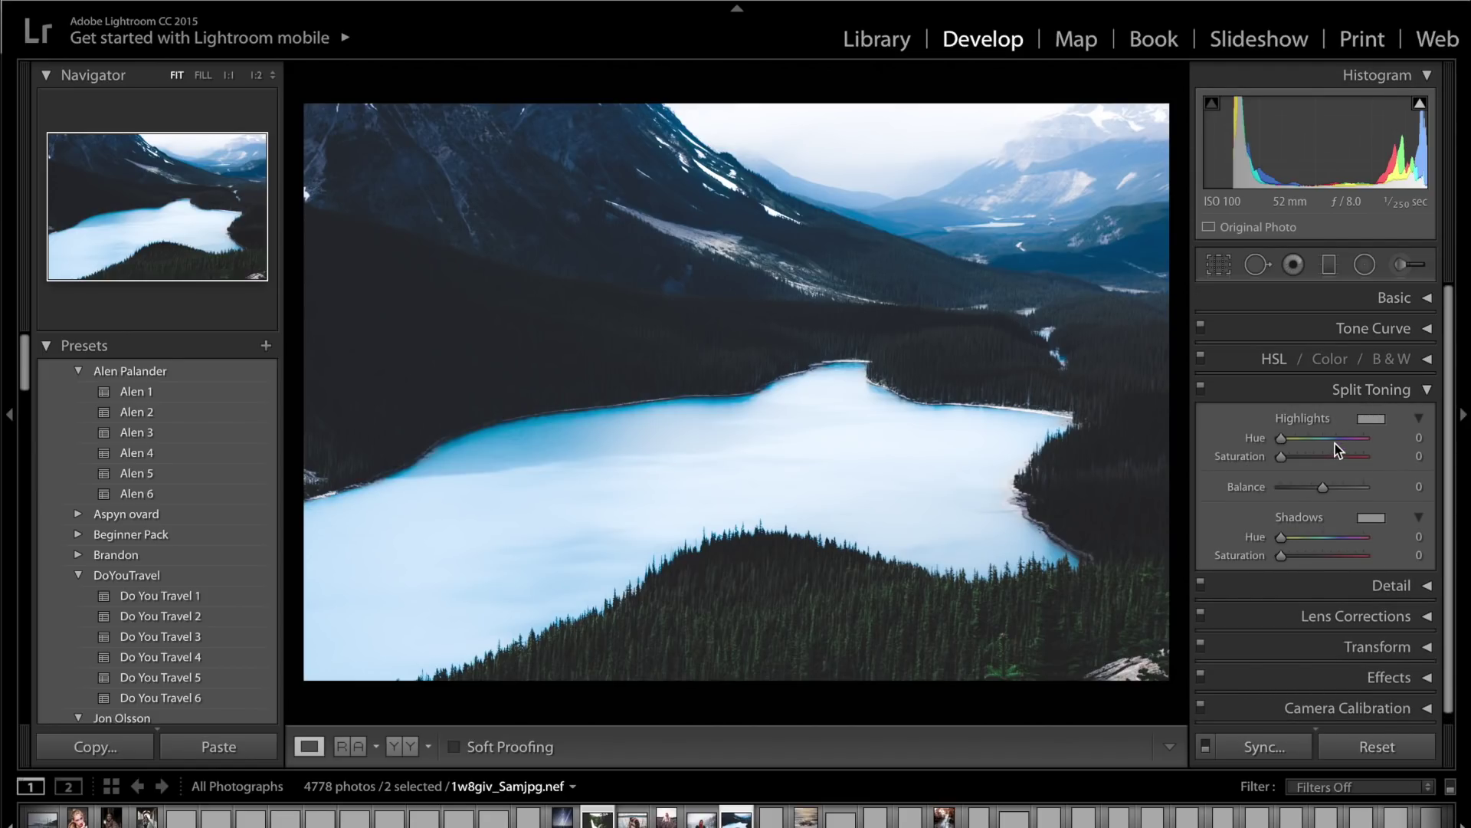
{"action": "left_click", "coordinate": [1283, 439], "text": "alt"}
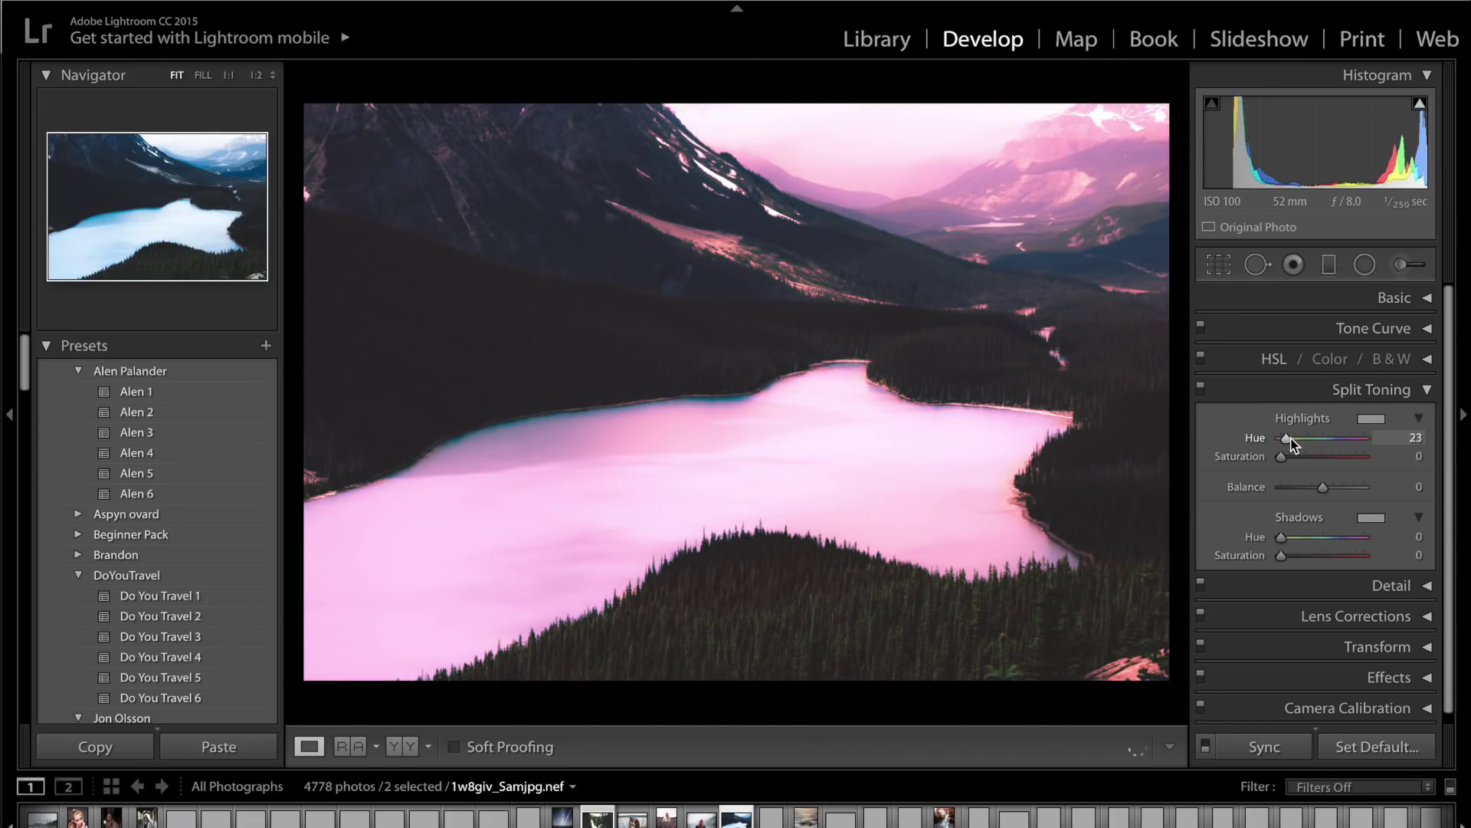
{"action": "mouse_move", "coordinate": [1286, 440]}
{"action": "left_mouse_down"}
{"action": "mouse_move", "coordinate": [1333, 437]}
{"action": "mouse_move", "coordinate": [1290, 458]}
{"action": "left_mouse_up"}
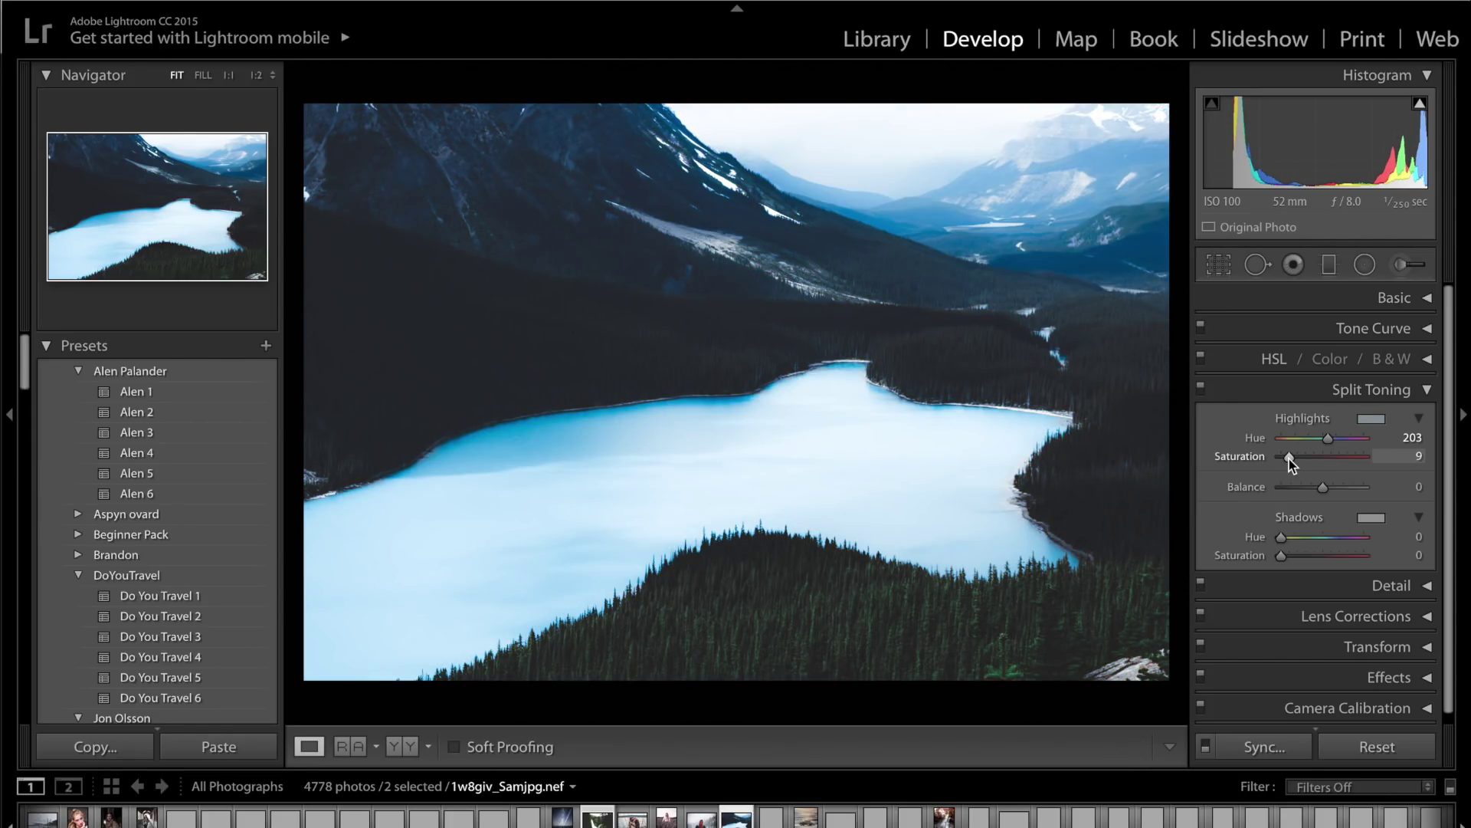
- Split-tone the shadows with Hue 190 and Saturation 8
{"action": "left_click", "coordinate": [1281, 538], "text": "alt"}
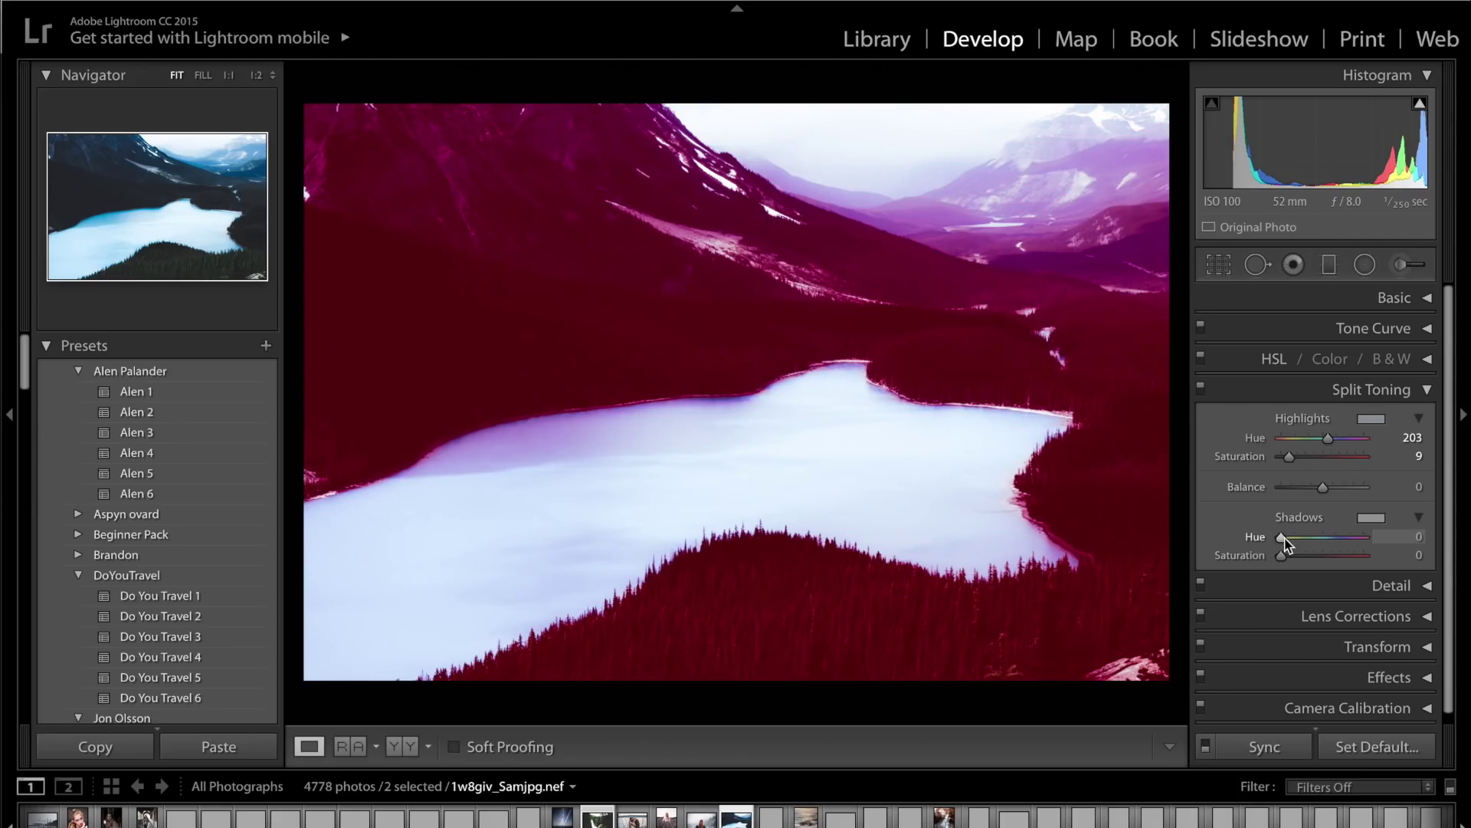
{"action": "mouse_move", "coordinate": [1282, 538]}
{"action": "left_mouse_down"}
{"action": "mouse_move", "coordinate": [1317, 541]}
{"action": "mouse_move", "coordinate": [1289, 558]}
{"action": "left_mouse_up"}
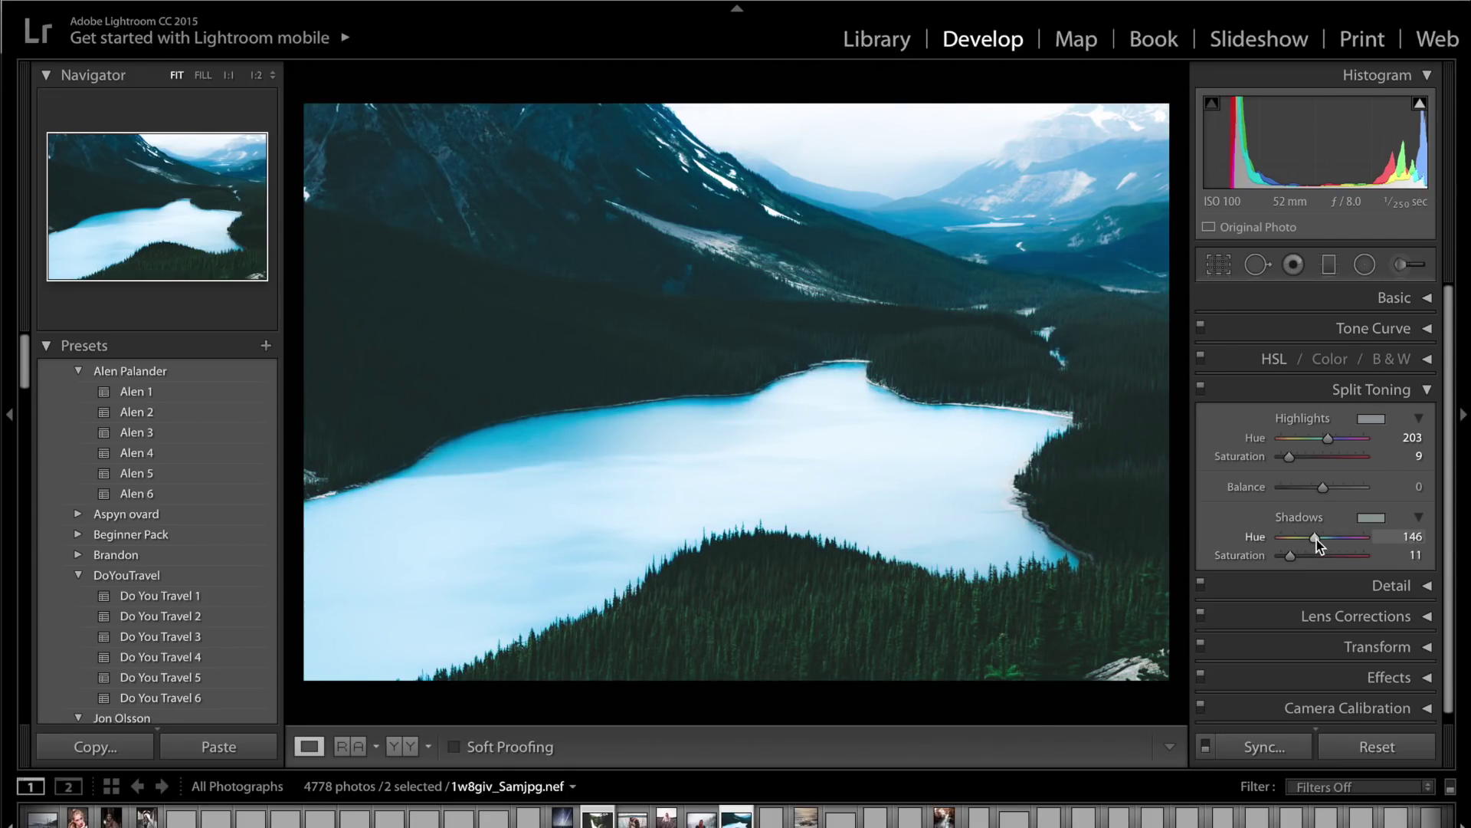
{"action": "left_click_drag", "start_coordinate": [1316, 538], "coordinate": [1287, 558]}
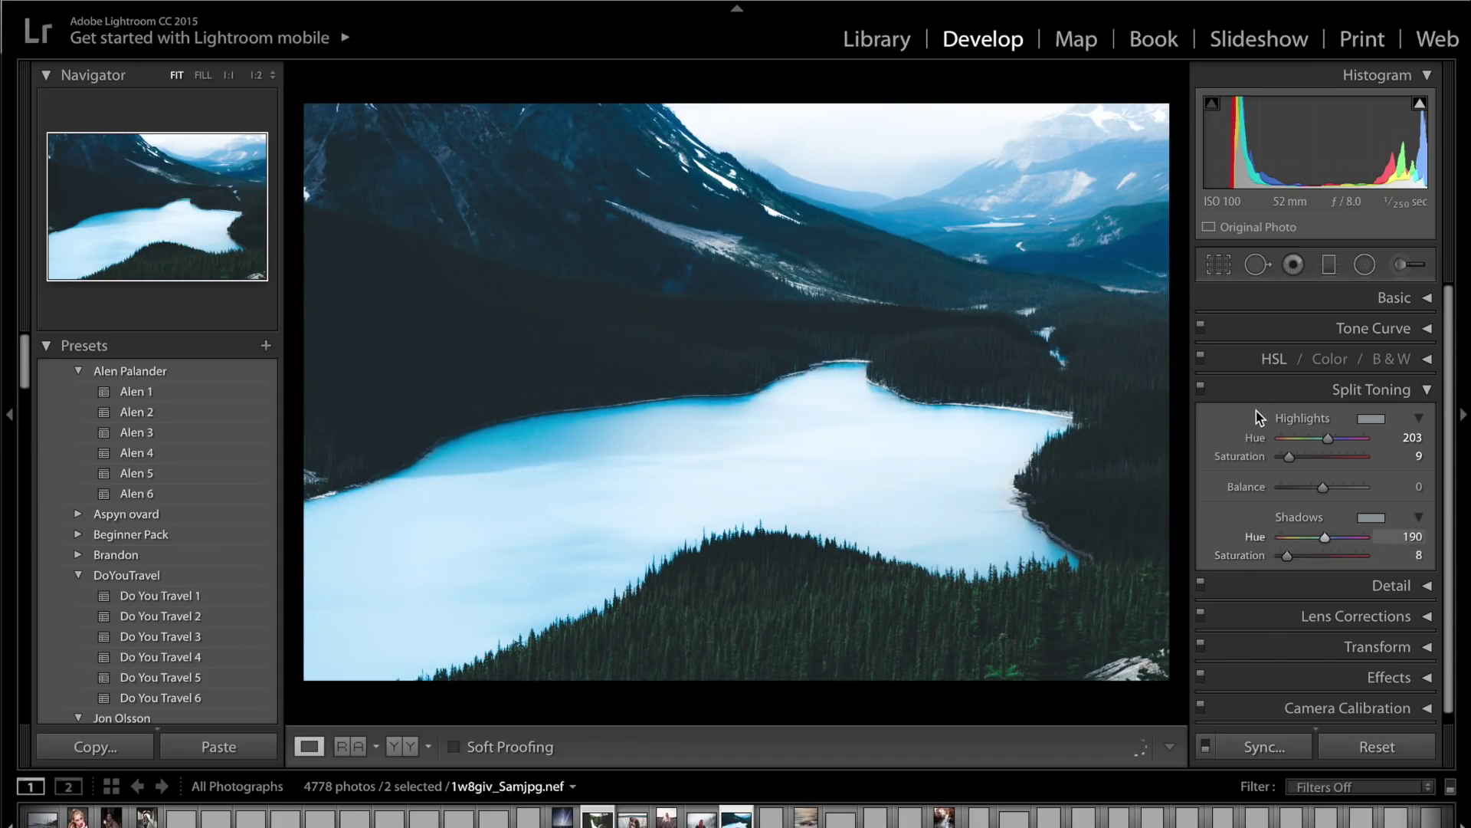
- Compare the photo with split toning off and on, collapse the split toning settings, and compare the before and after versions
{"action": "left_click", "coordinate": [1200, 388]}
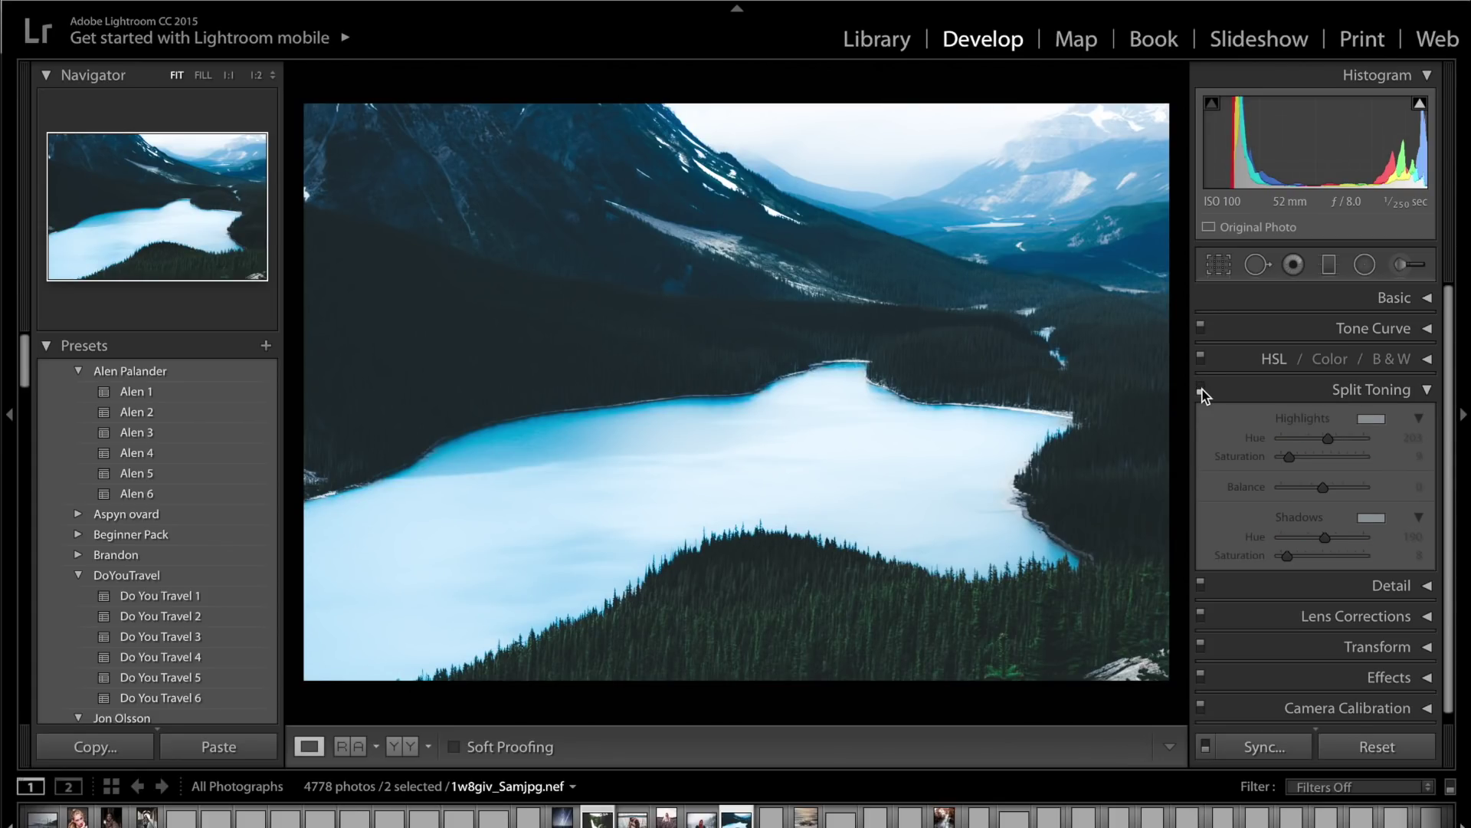
{"action": "left_click", "coordinate": [1201, 389]}
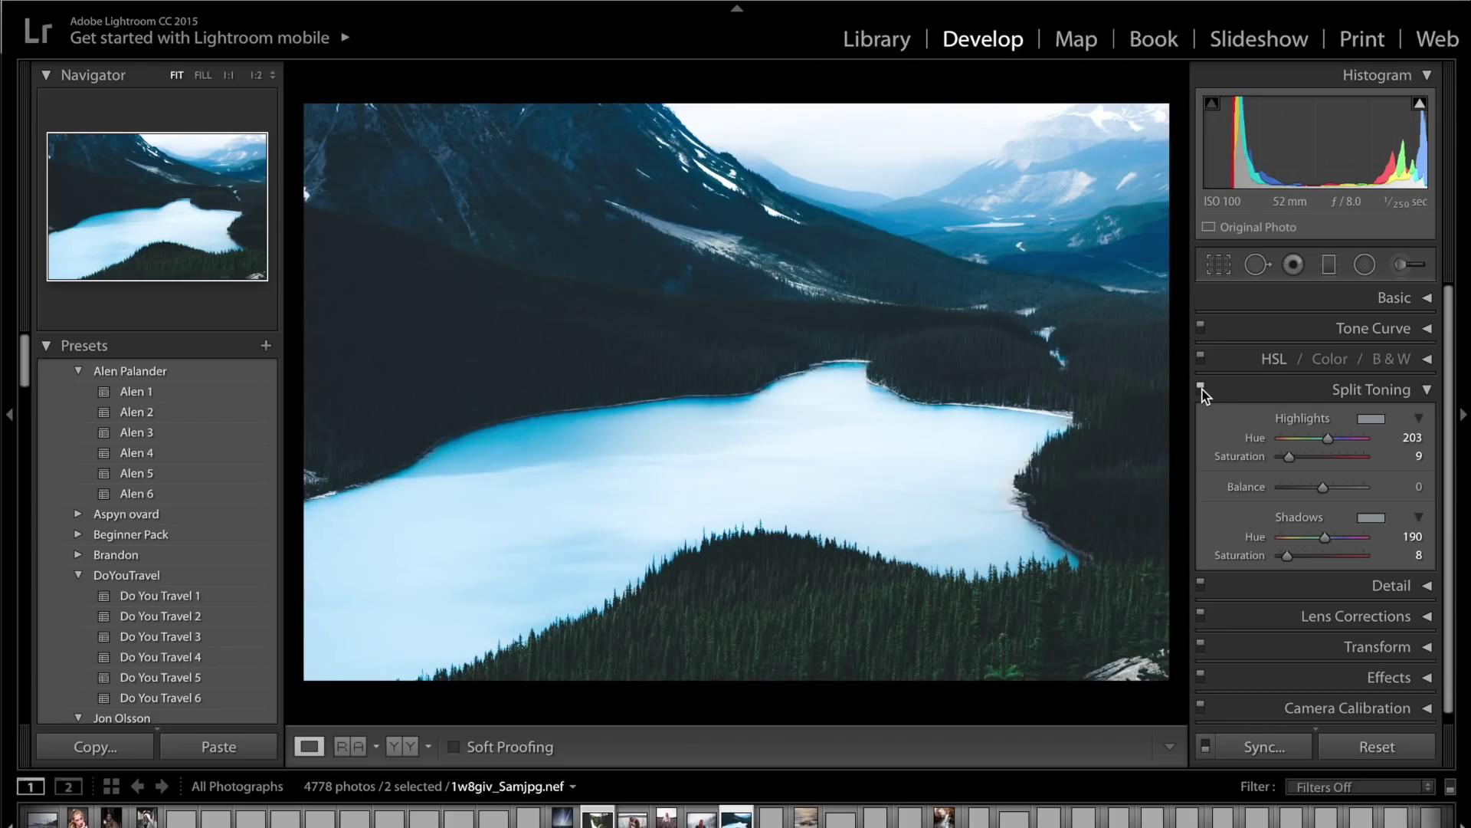
{"action": "left_click", "coordinate": [1201, 389]}
{"action": "left_click", "coordinate": [1201, 389]}
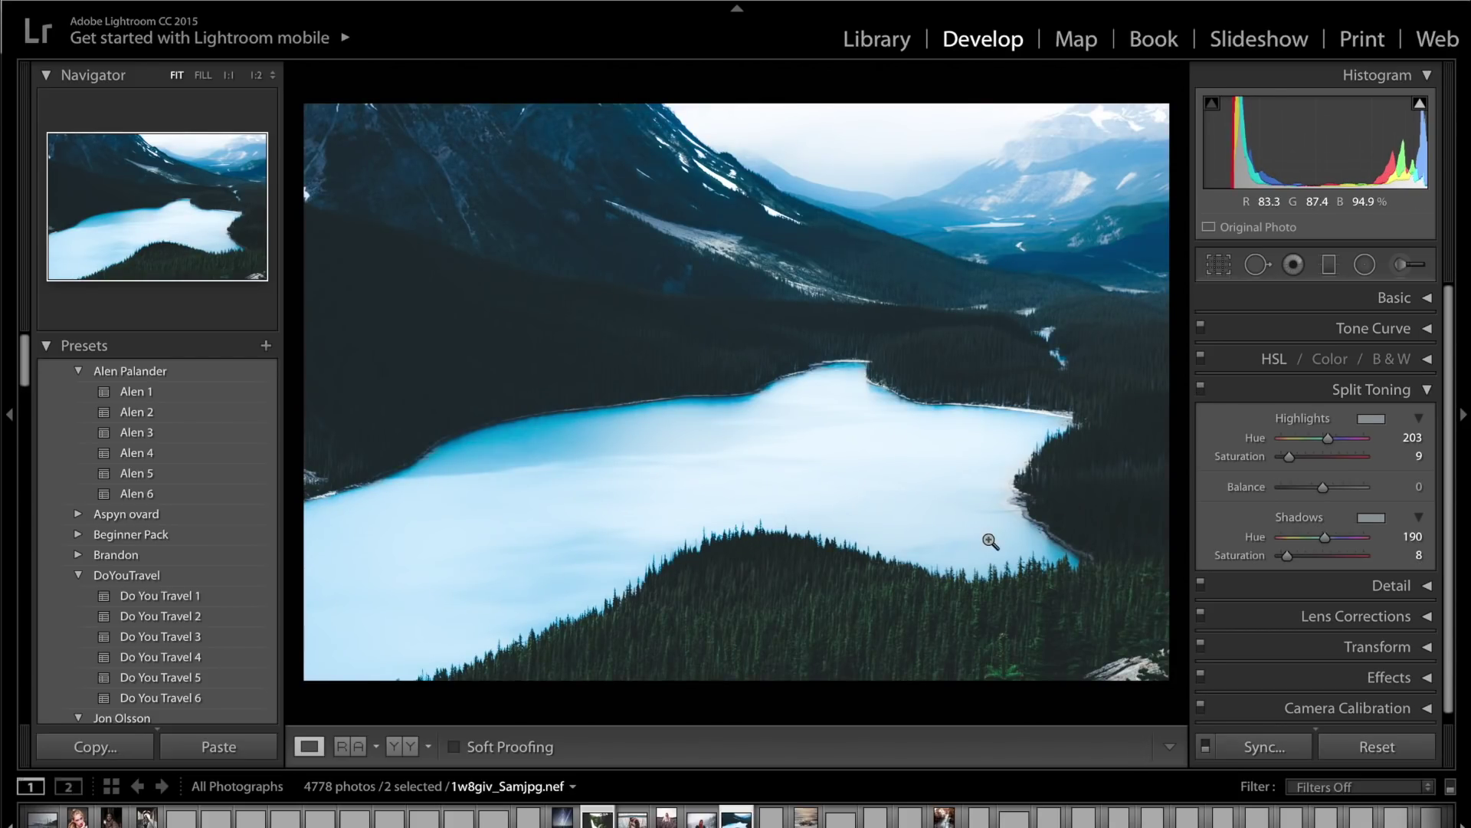
{"action": "left_click", "coordinate": [1378, 395]}
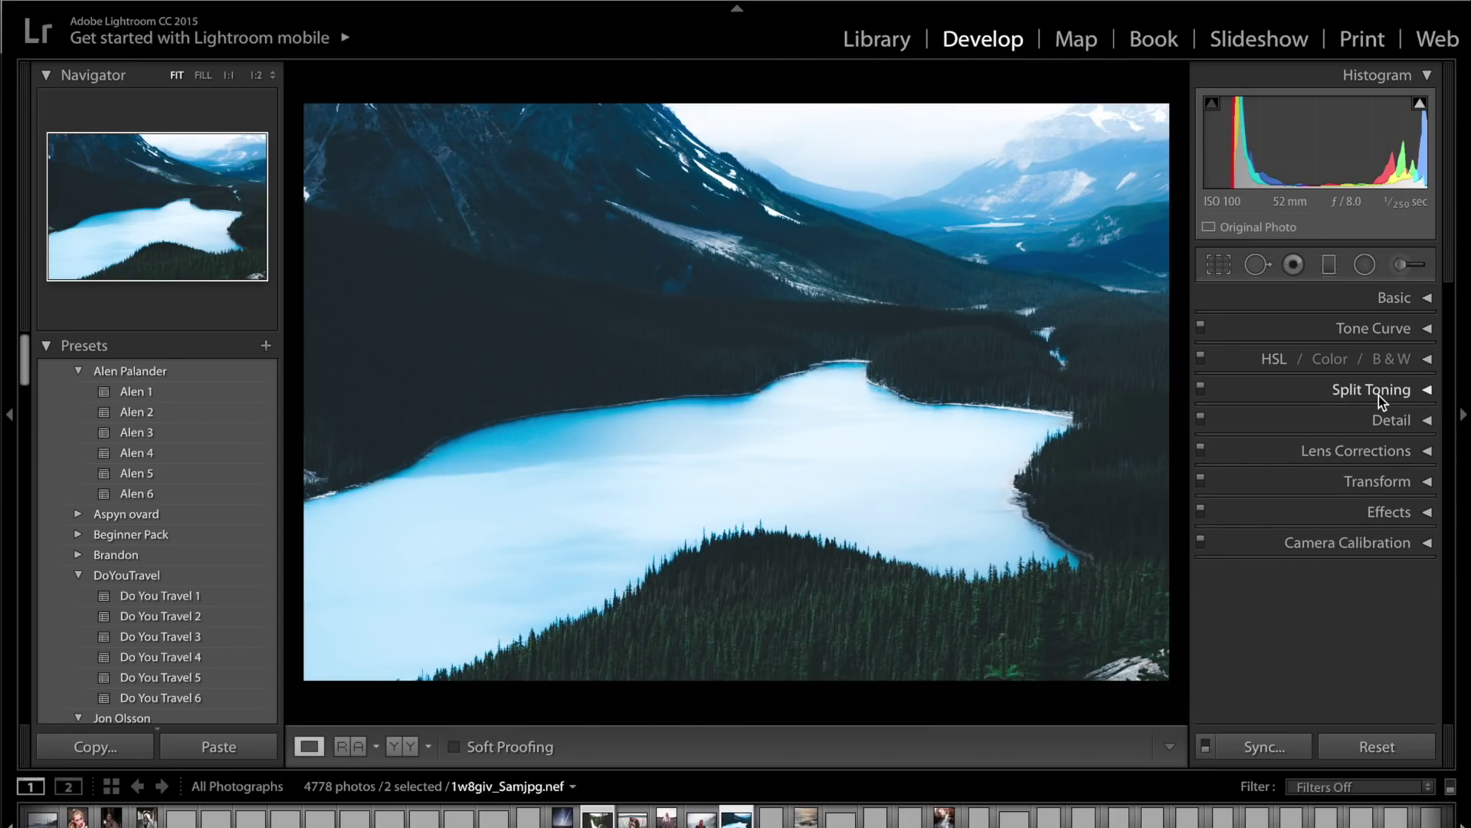
{"action": "key", "text": "backslash"}
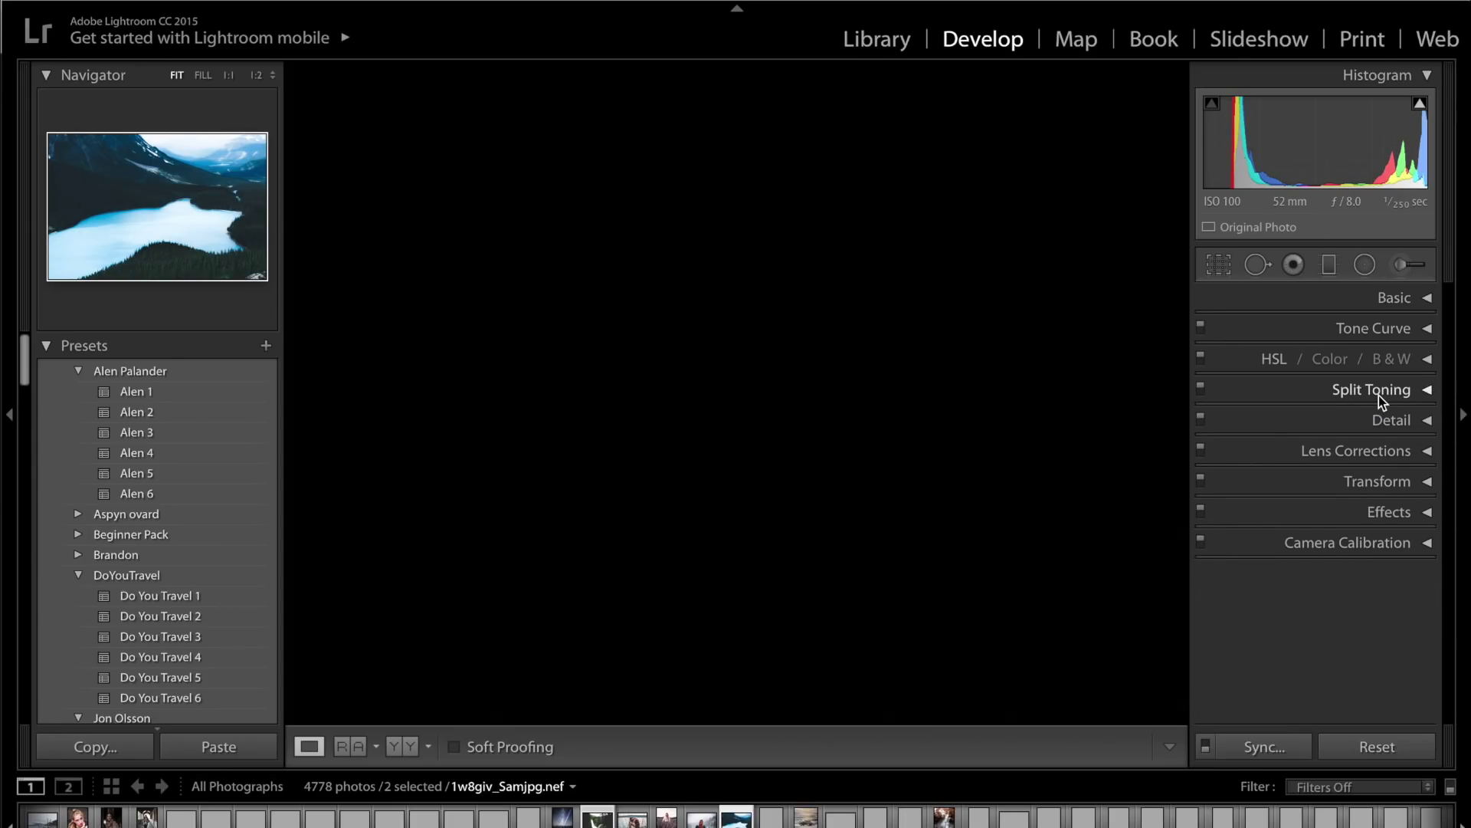
{"action": "key", "text": "backslash"}
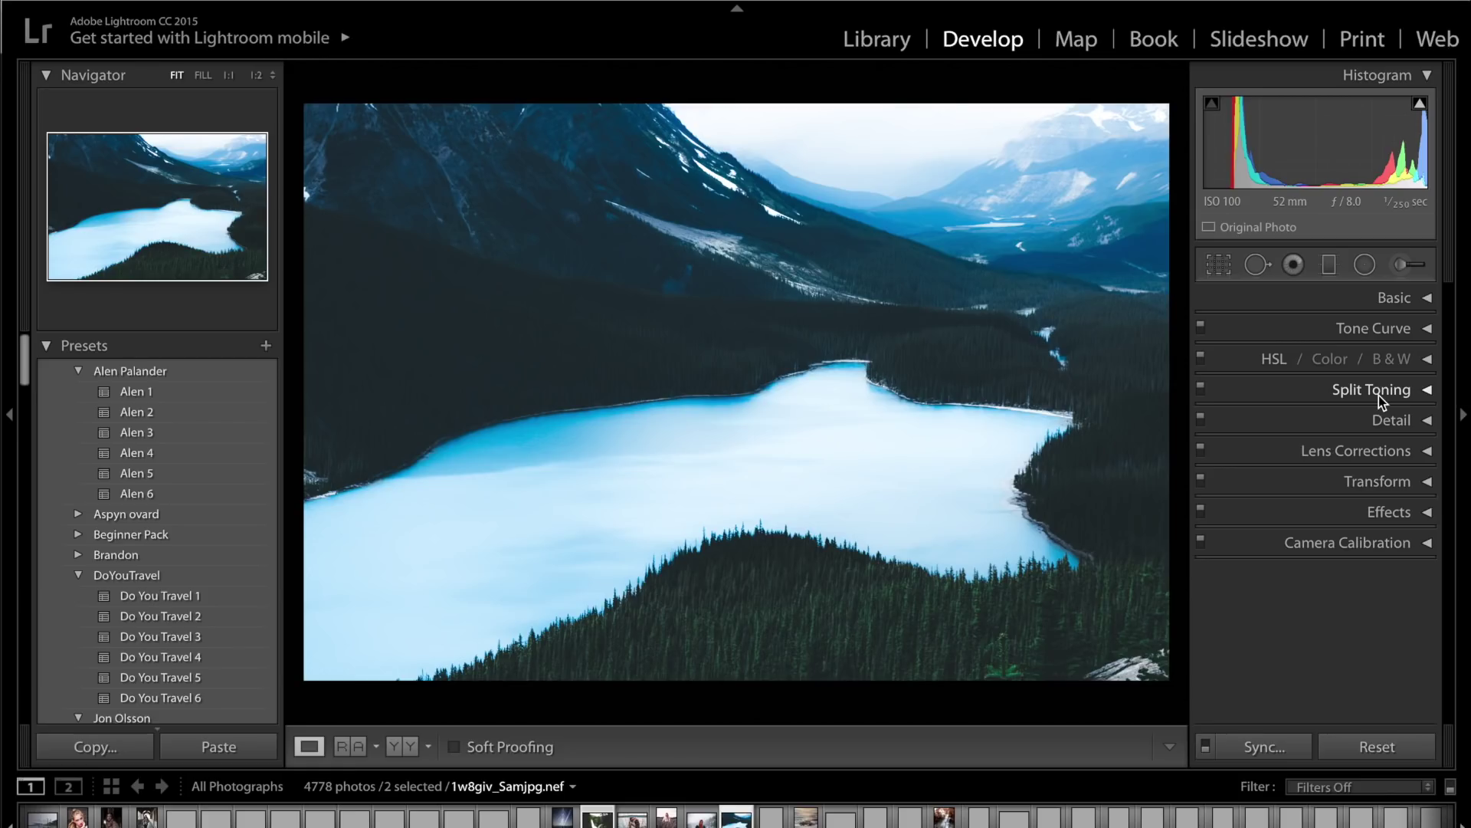
- Switch to the browser, close the iceberg post, examine the light and dark tones across the photographer's feed, and return to Lightroom
{"action": "key", "text": "super+Tab"}
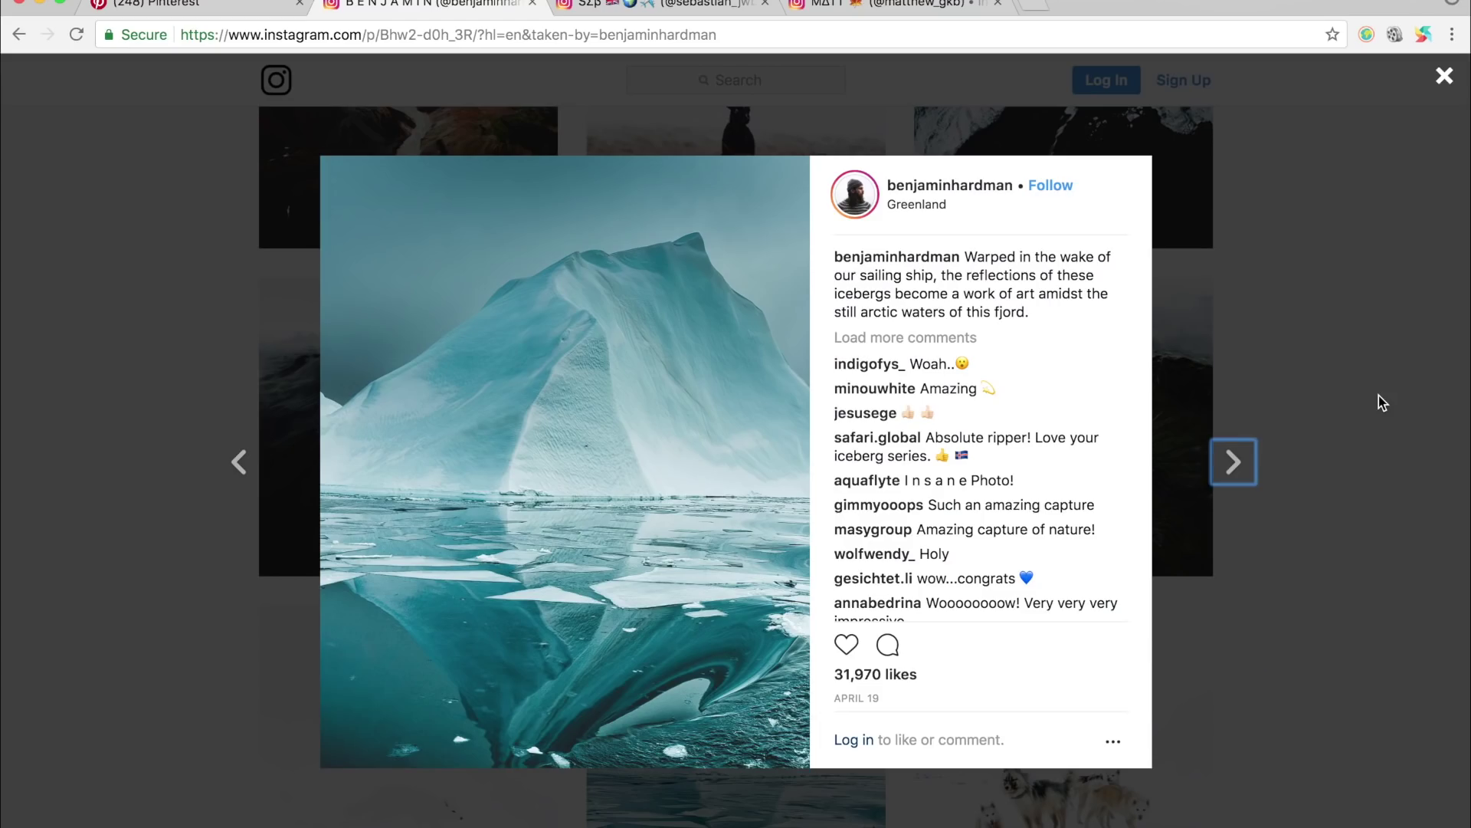
{"action": "left_click", "coordinate": [1378, 395]}
{"action": "scroll", "coordinate": [1378, 394], "scroll_direction": "up", "scroll_amount": 8}
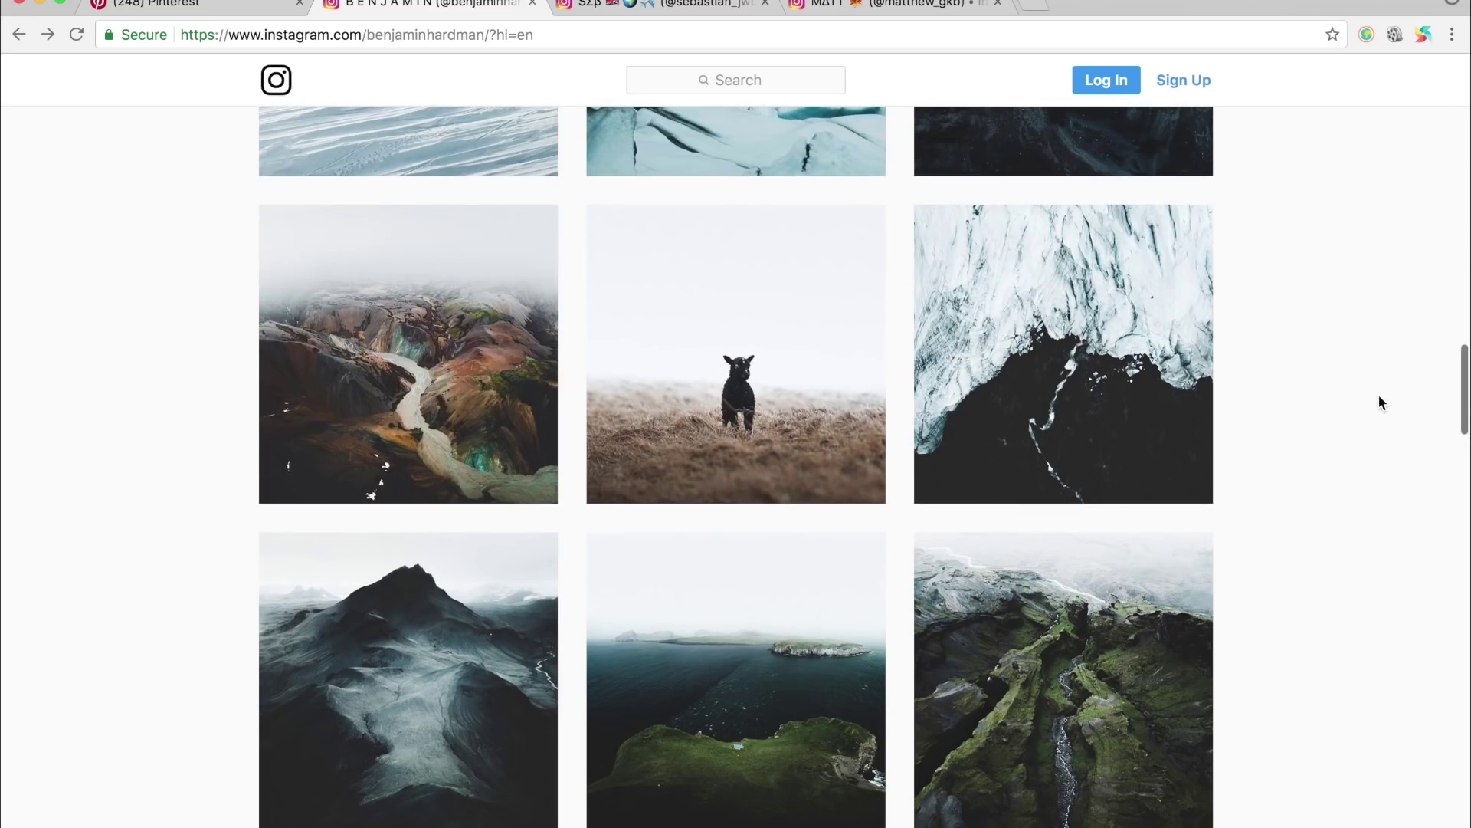
{"action": "scroll", "coordinate": [1378, 394], "scroll_direction": "up", "scroll_amount": 9}
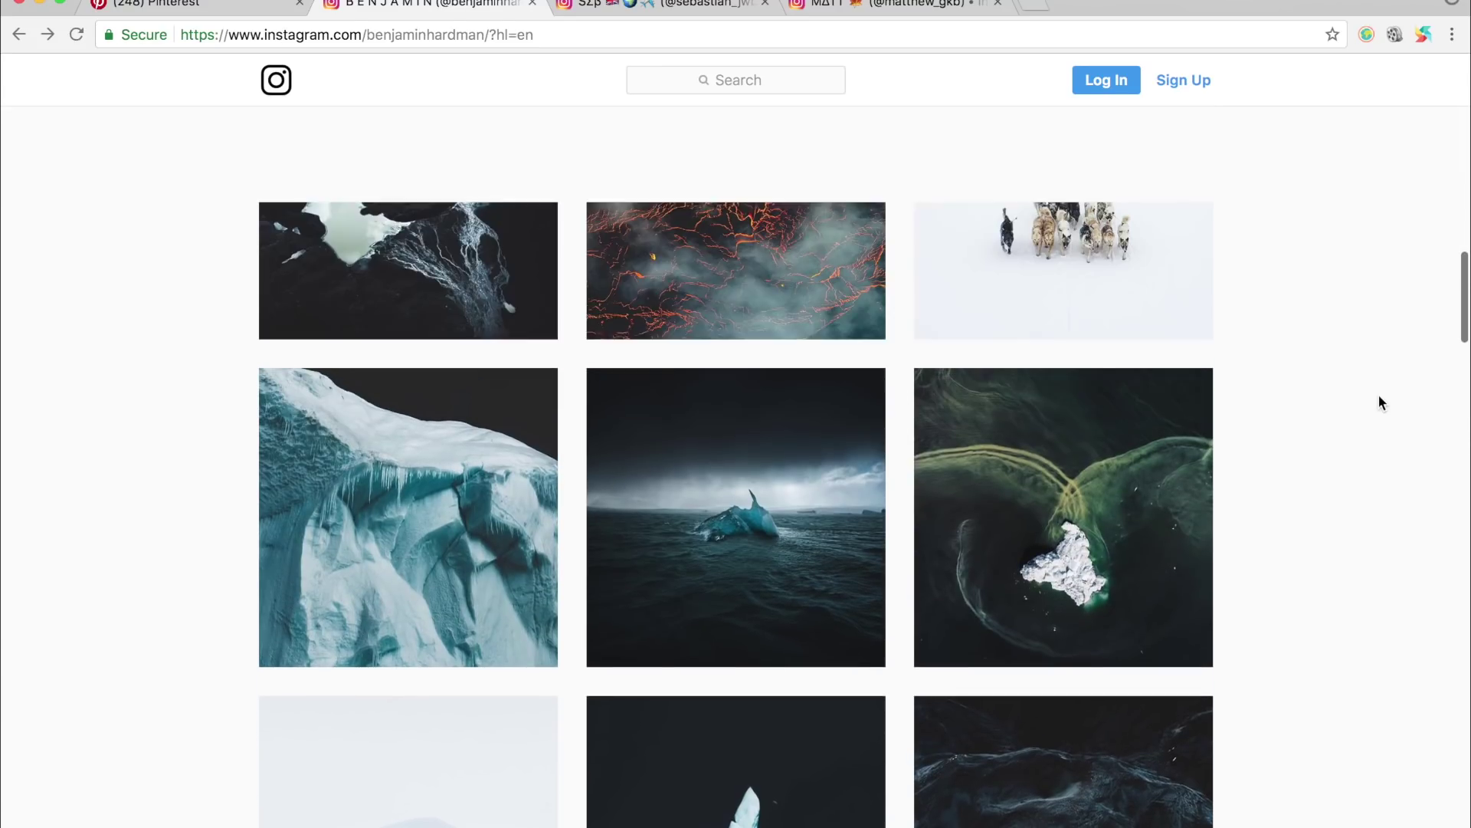
{"action": "scroll", "coordinate": [1378, 394], "scroll_direction": "up", "scroll_amount": 8}
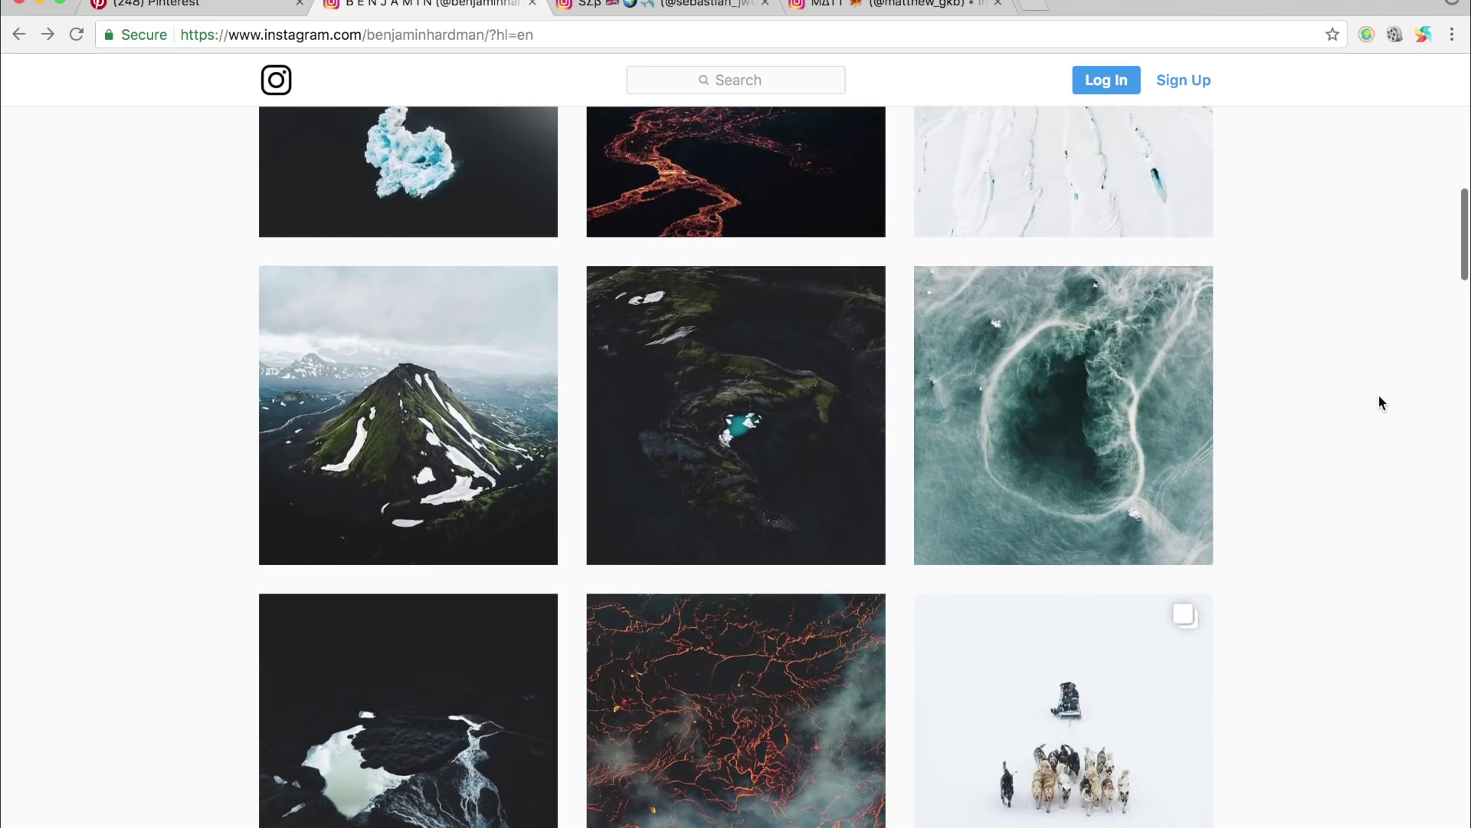
{"action": "scroll", "coordinate": [1378, 394], "scroll_direction": "up", "scroll_amount": 8}
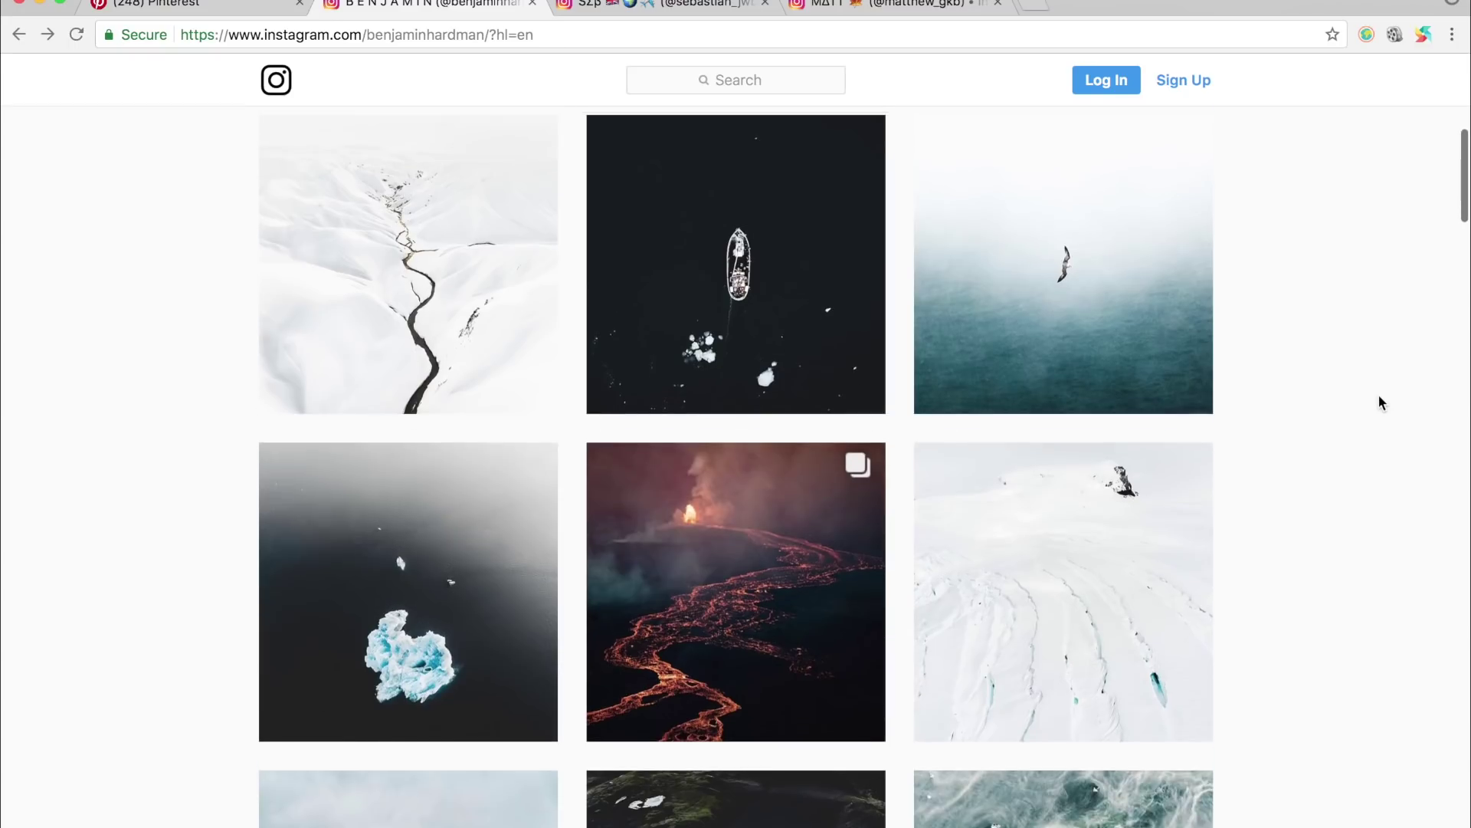
{"action": "scroll", "coordinate": [1379, 401], "scroll_direction": "down", "scroll_amount": 20}
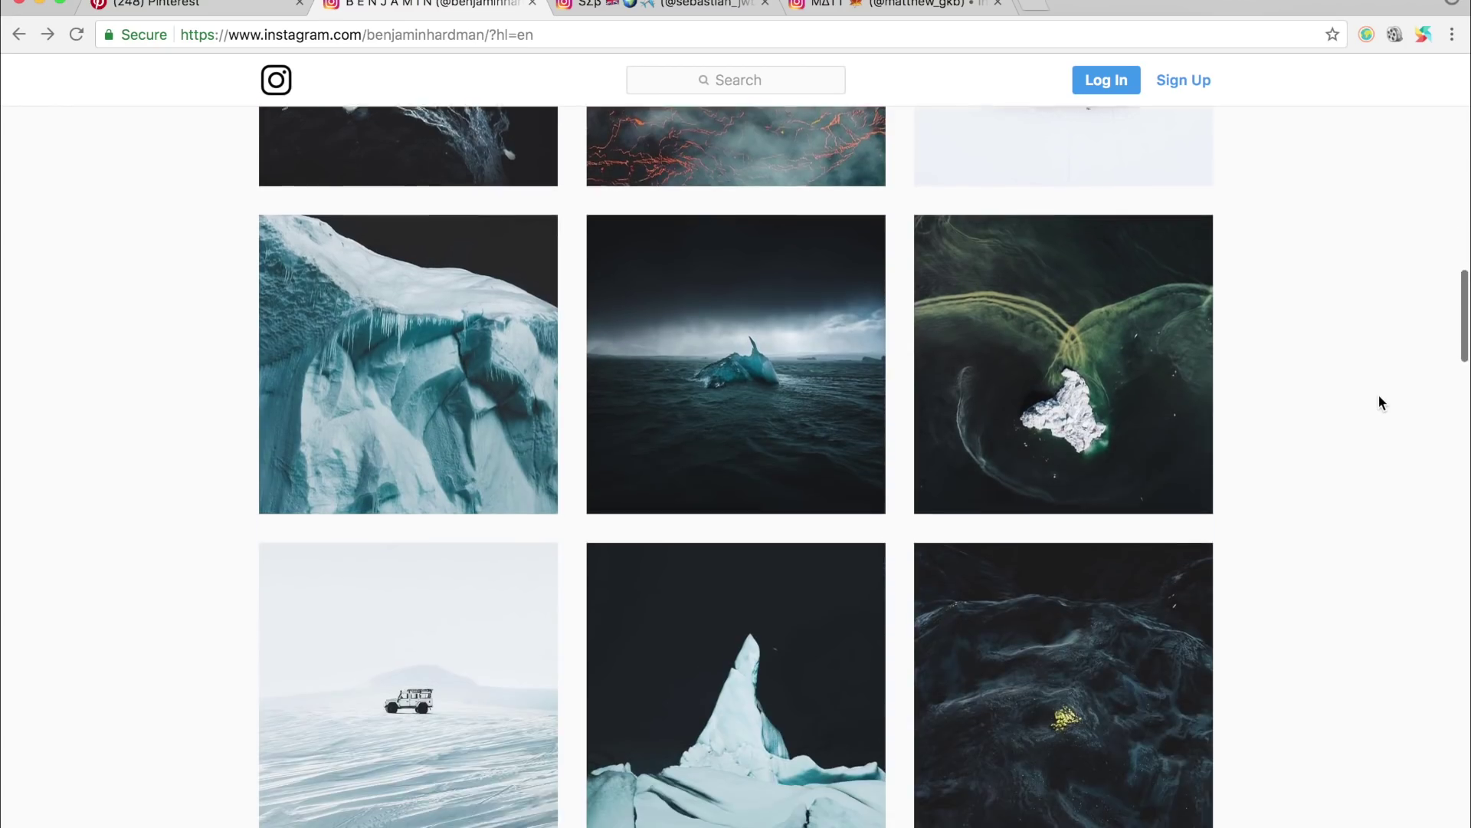
{"action": "scroll", "coordinate": [1378, 402], "scroll_direction": "down", "scroll_amount": 5}
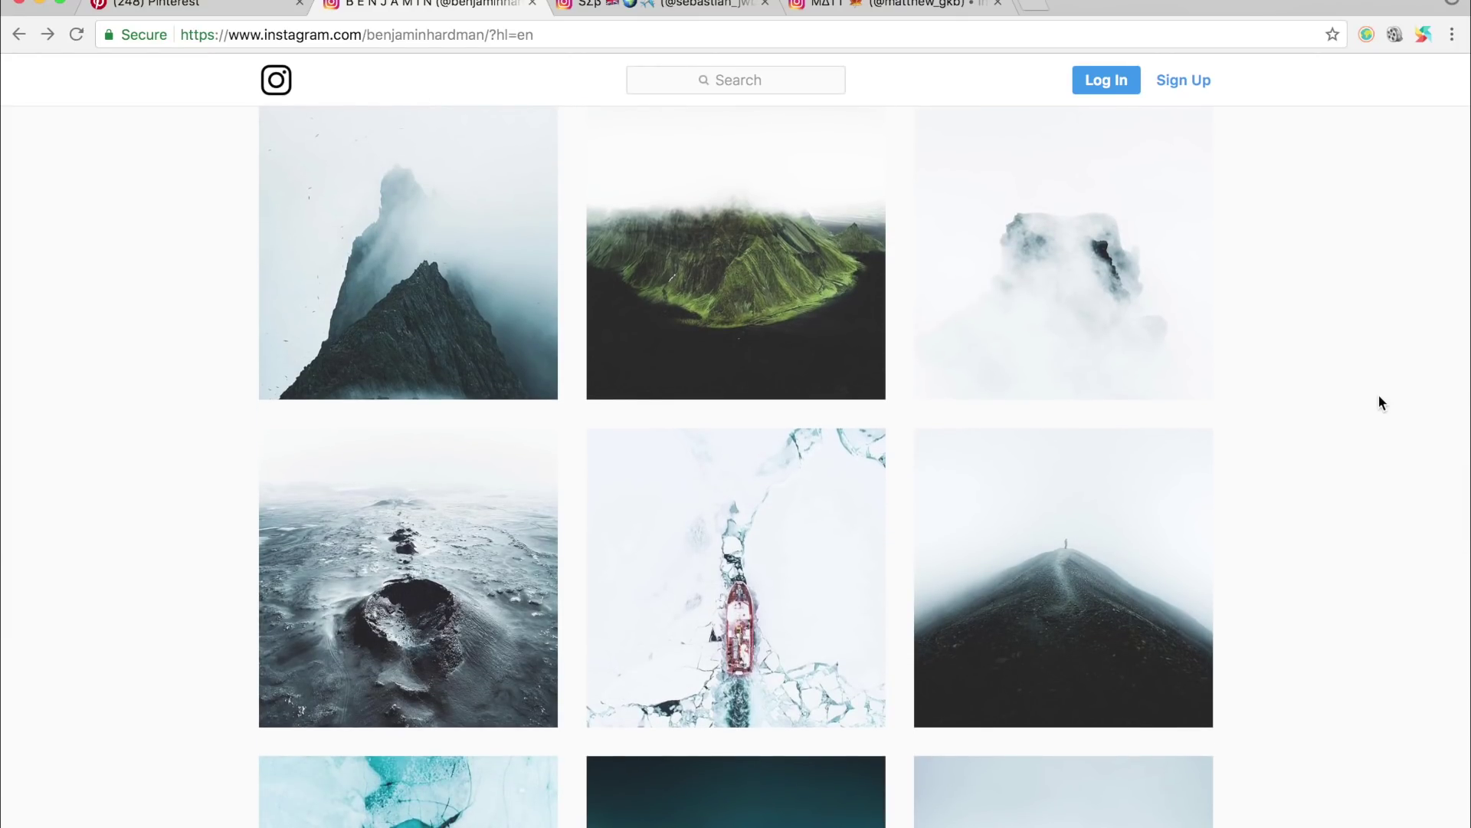
{"action": "key", "text": "super+Tab"}
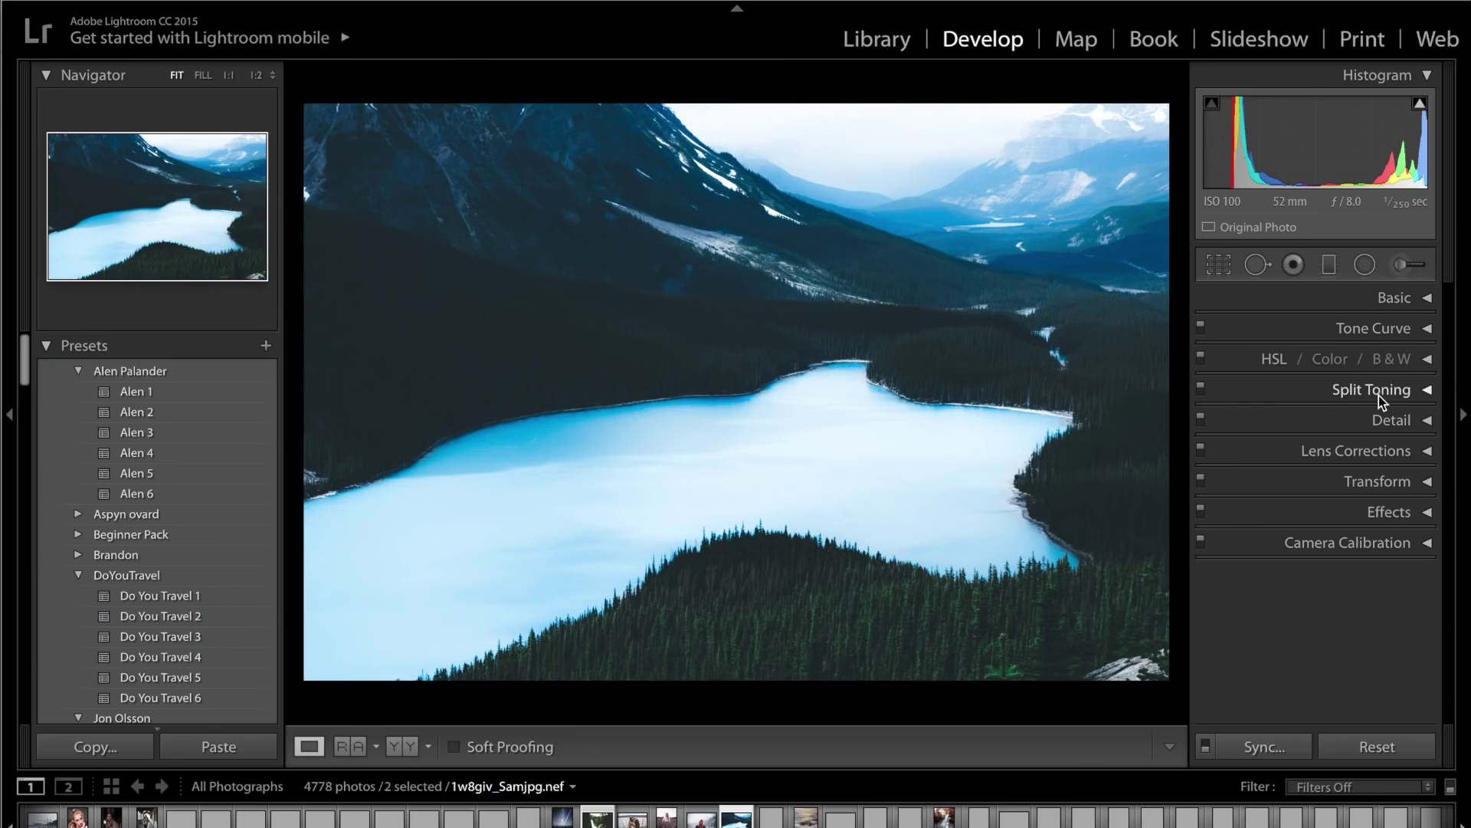
- Recheck the foggy, faded skies in the photographer's feed in the browser and return to Lightroom
{"action": "key", "text": "super+Tab"}
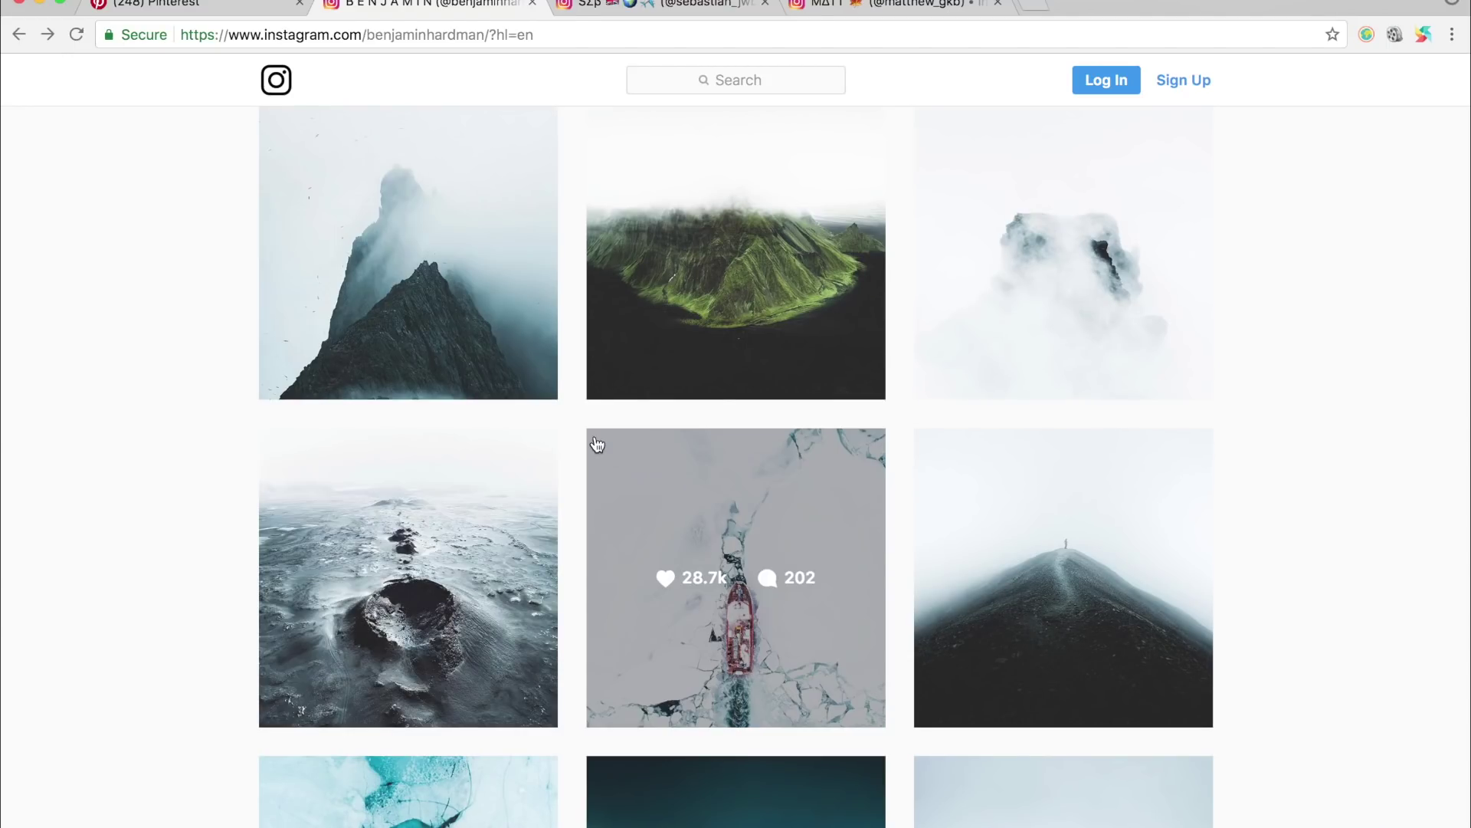
{"action": "scroll", "coordinate": [1068, 437], "scroll_direction": "down", "scroll_amount": 3}
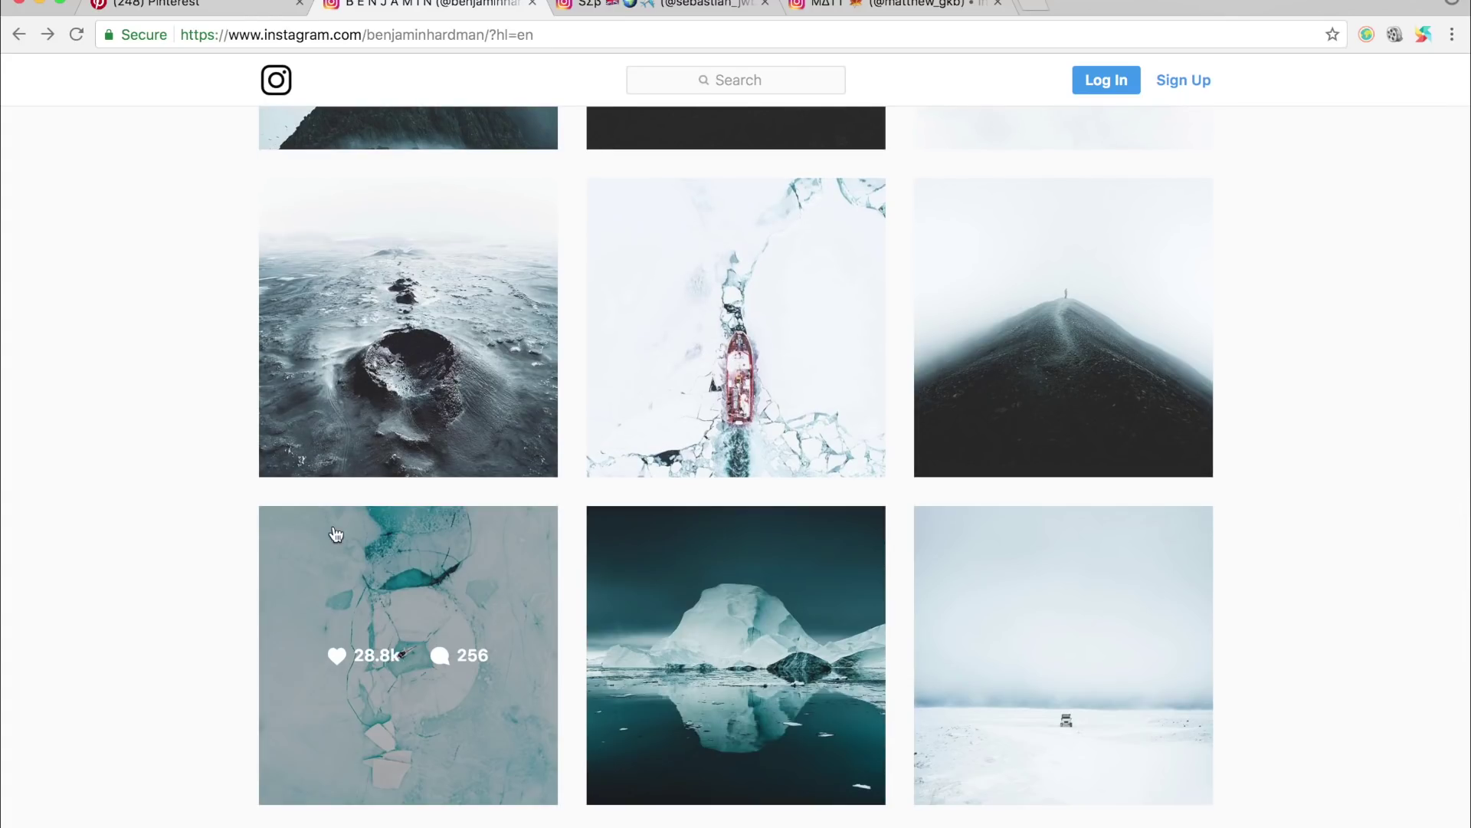
{"action": "scroll", "coordinate": [700, 549], "scroll_direction": "down", "scroll_amount": 5}
{"action": "key", "text": "super+Tab"}
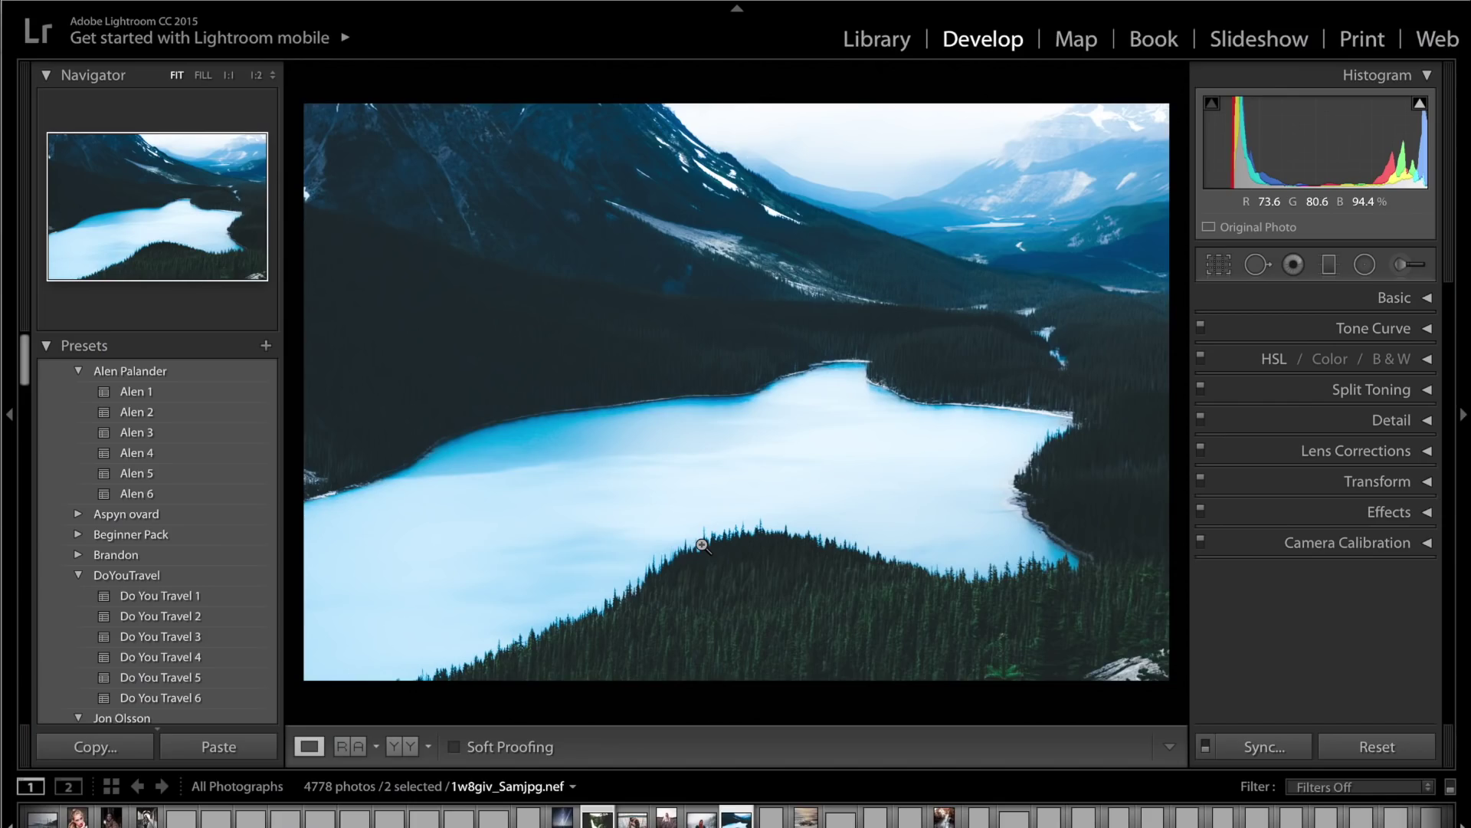
- Add a graduated filter from the top of the sky down over the mountains and reset all its effect values
{"action": "left_click", "coordinate": [1323, 265]}
{"action": "left_click_drag", "start_coordinate": [794, 107], "coordinate": [792, 285]}
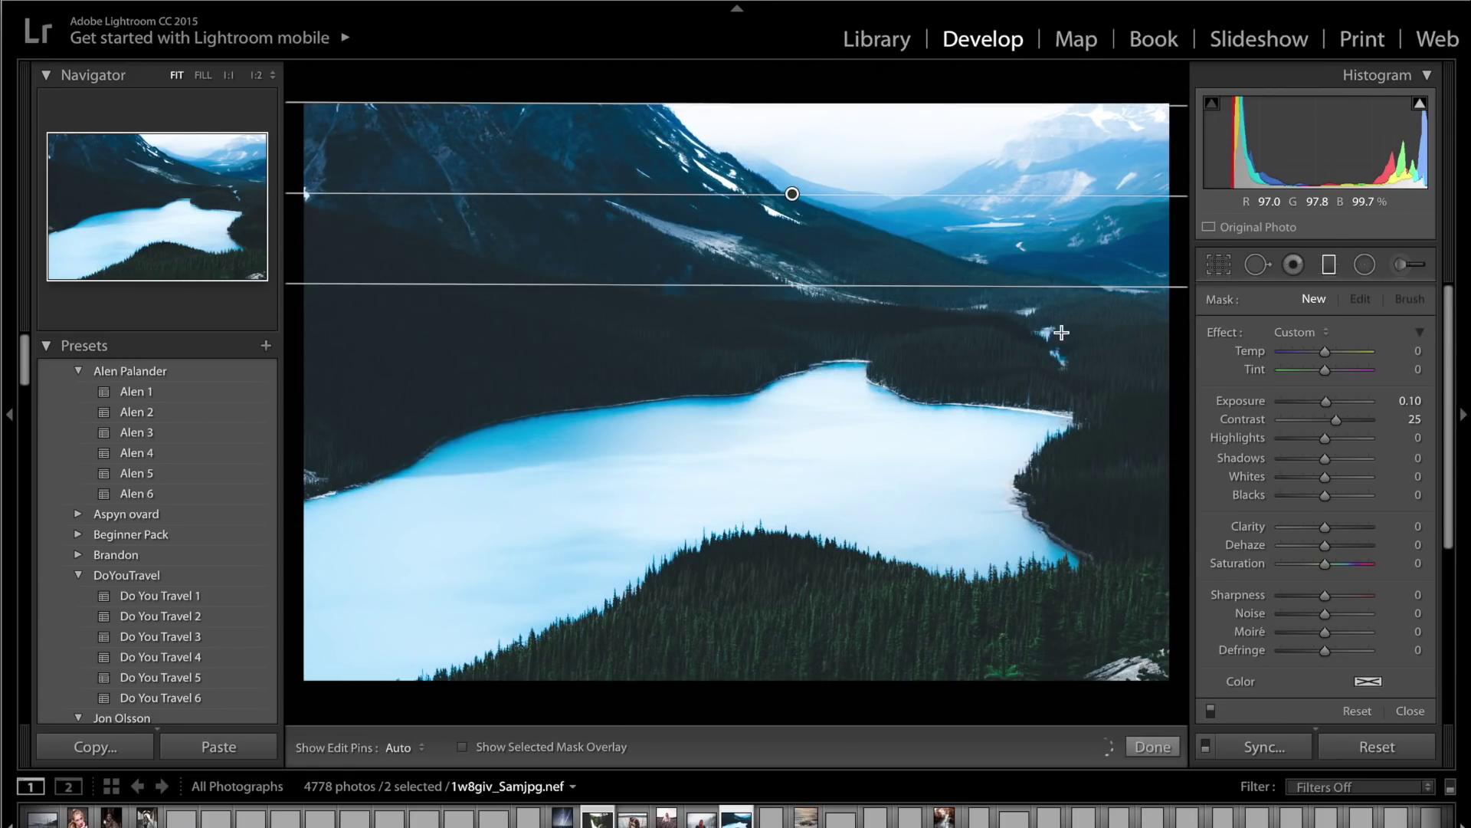
{"action": "double_click", "coordinate": [1231, 334]}
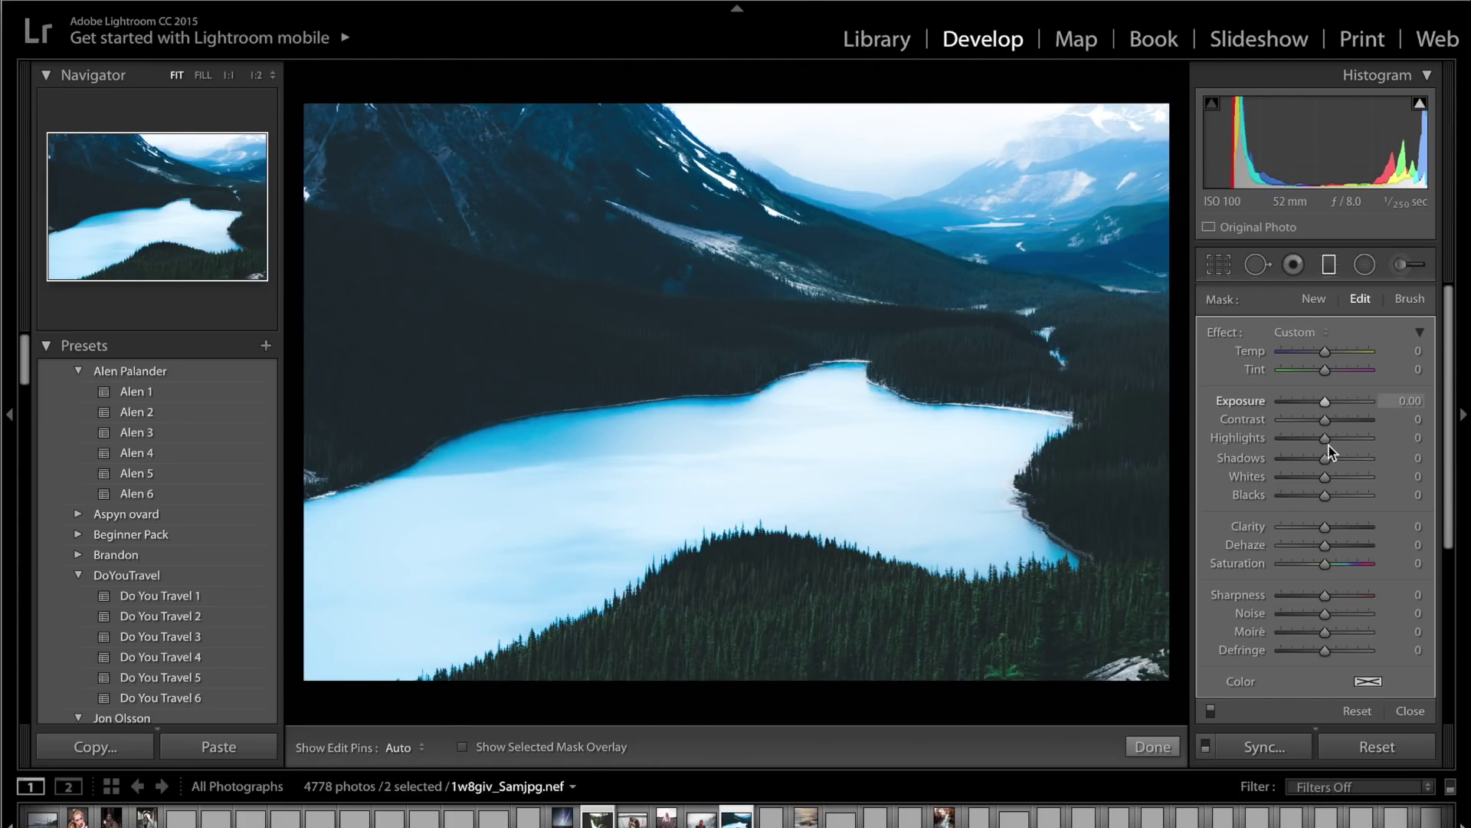
- Set the graduated filter's Highlights to 100, Exposure to 4.00, Clarity to -46 and Saturation to -100
{"action": "left_click_drag", "start_coordinate": [1325, 439], "coordinate": [1439, 448]}
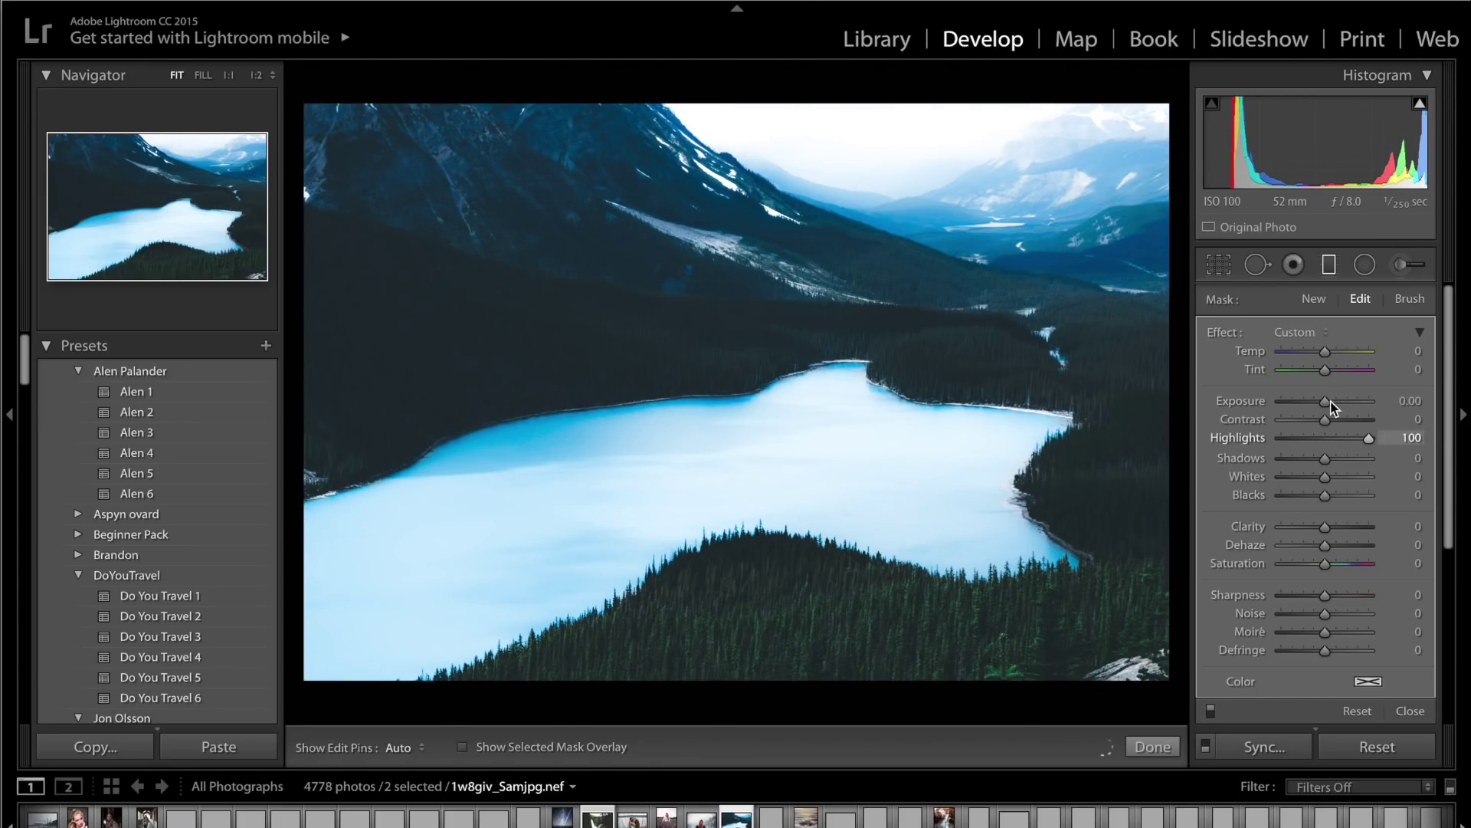
{"action": "left_click_drag", "start_coordinate": [1324, 402], "coordinate": [1468, 401]}
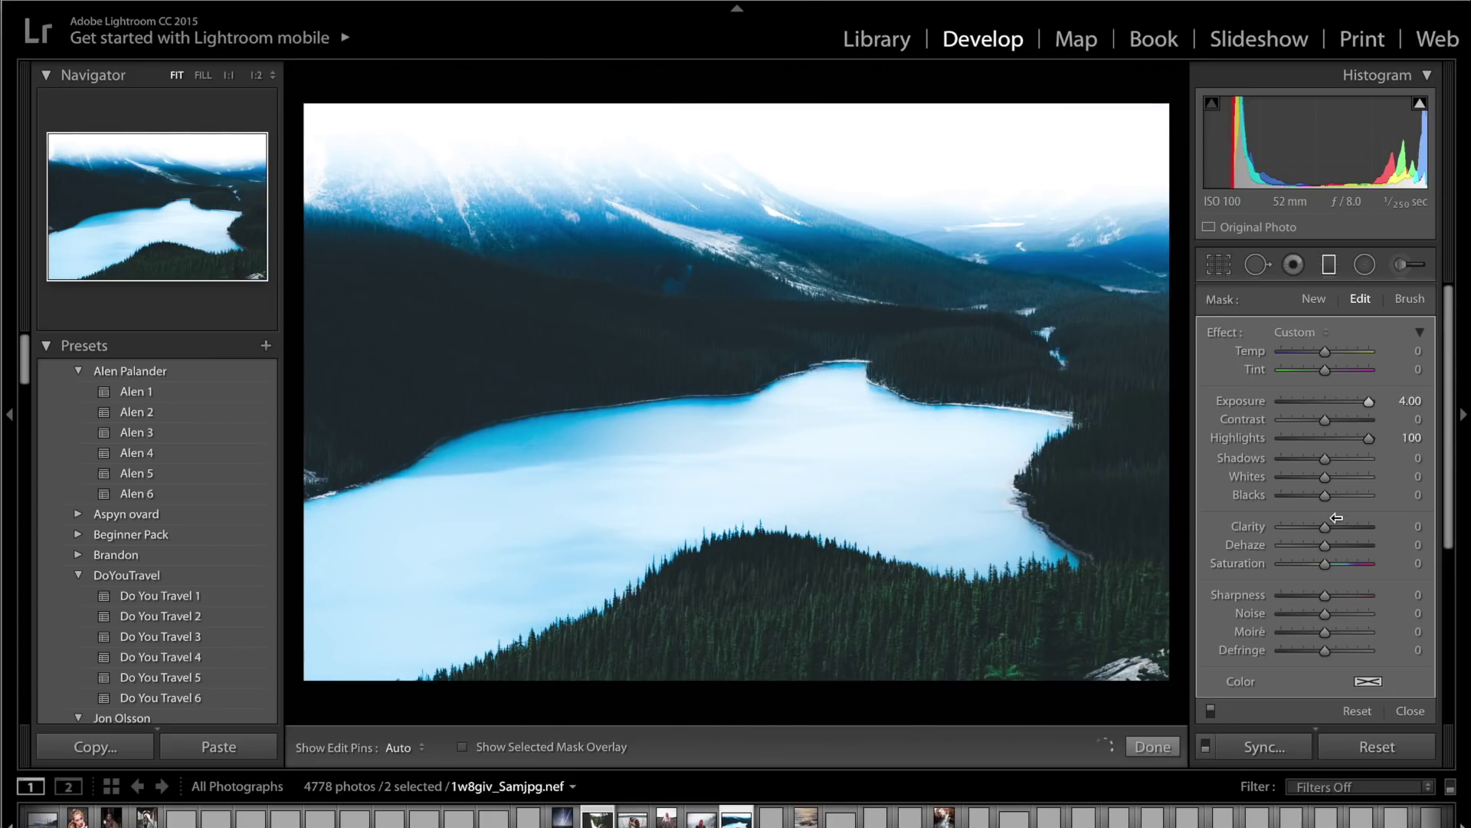
{"action": "left_click_drag", "start_coordinate": [1325, 528], "coordinate": [1167, 533]}
{"action": "left_click_drag", "start_coordinate": [1303, 526], "coordinate": [1306, 528]}
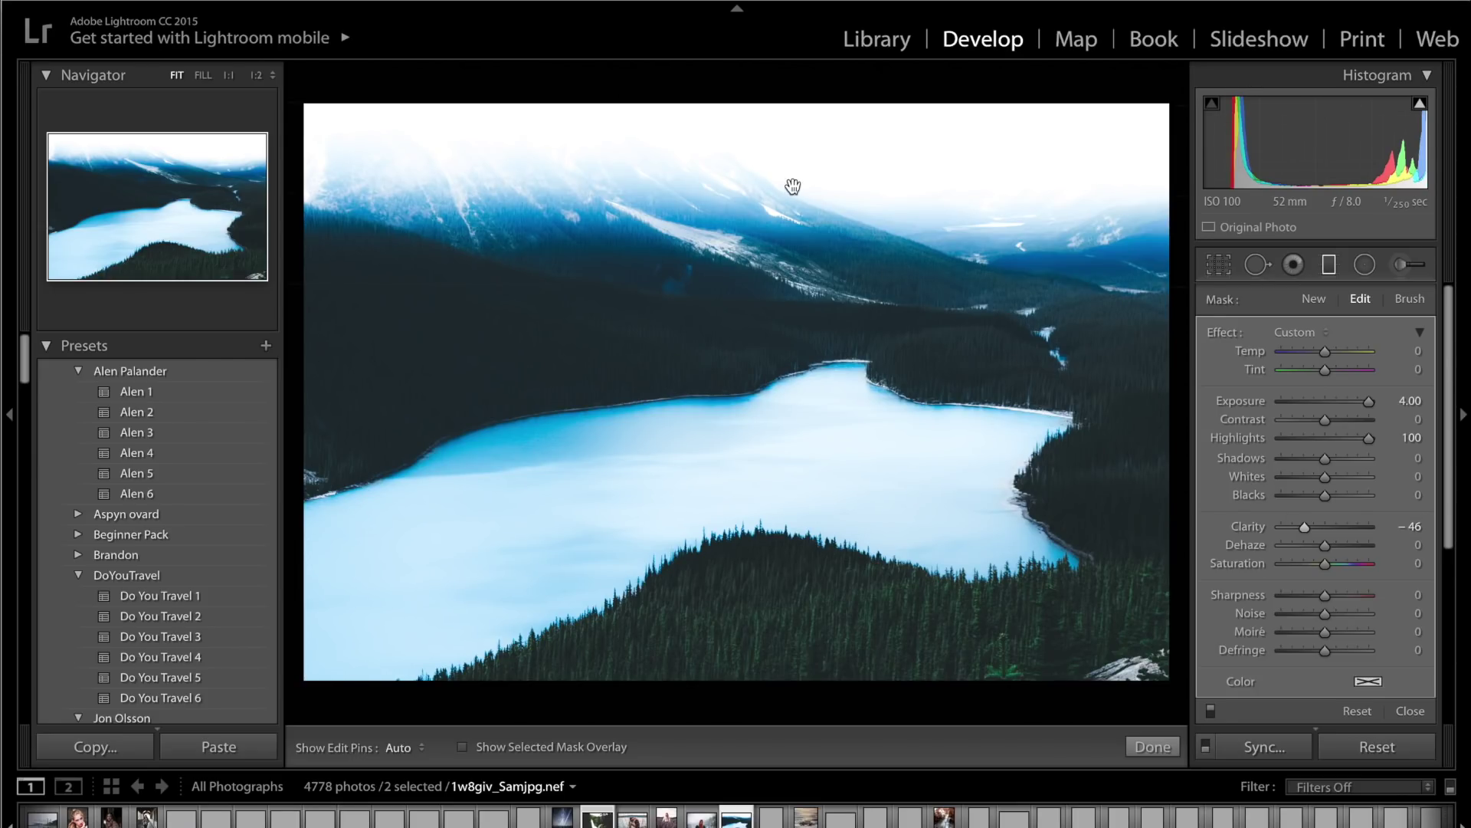
{"action": "left_click", "coordinate": [1310, 568]}
{"action": "left_click_drag", "start_coordinate": [1290, 571], "coordinate": [1270, 570]}
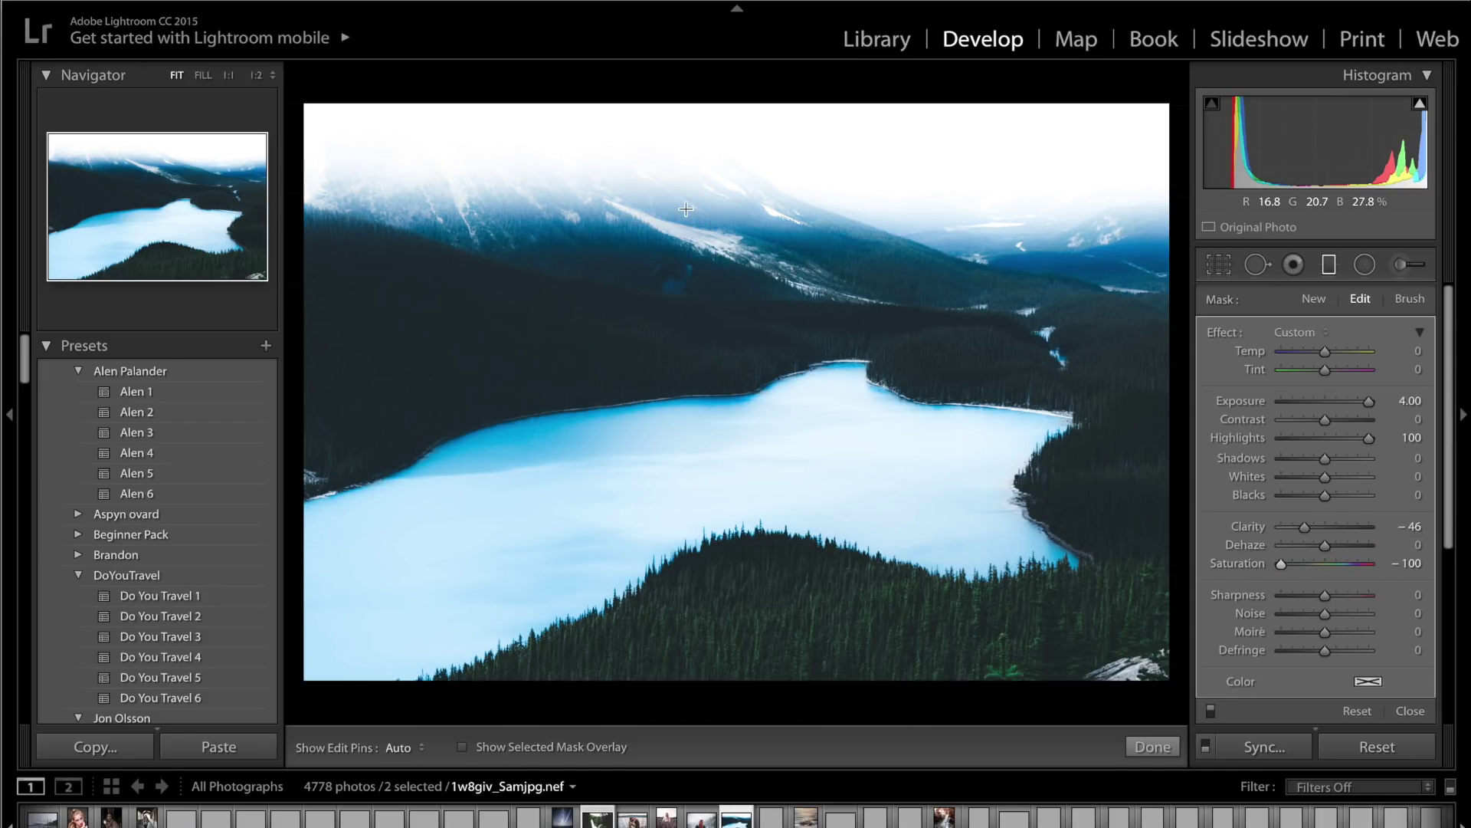
- Reposition the graduated filter over the sky and peaks, adjusting its feather width and tilting it slightly down to the right
{"action": "left_click_drag", "start_coordinate": [793, 283], "coordinate": [797, 495]}
{"action": "left_click_drag", "start_coordinate": [792, 301], "coordinate": [775, 171]}
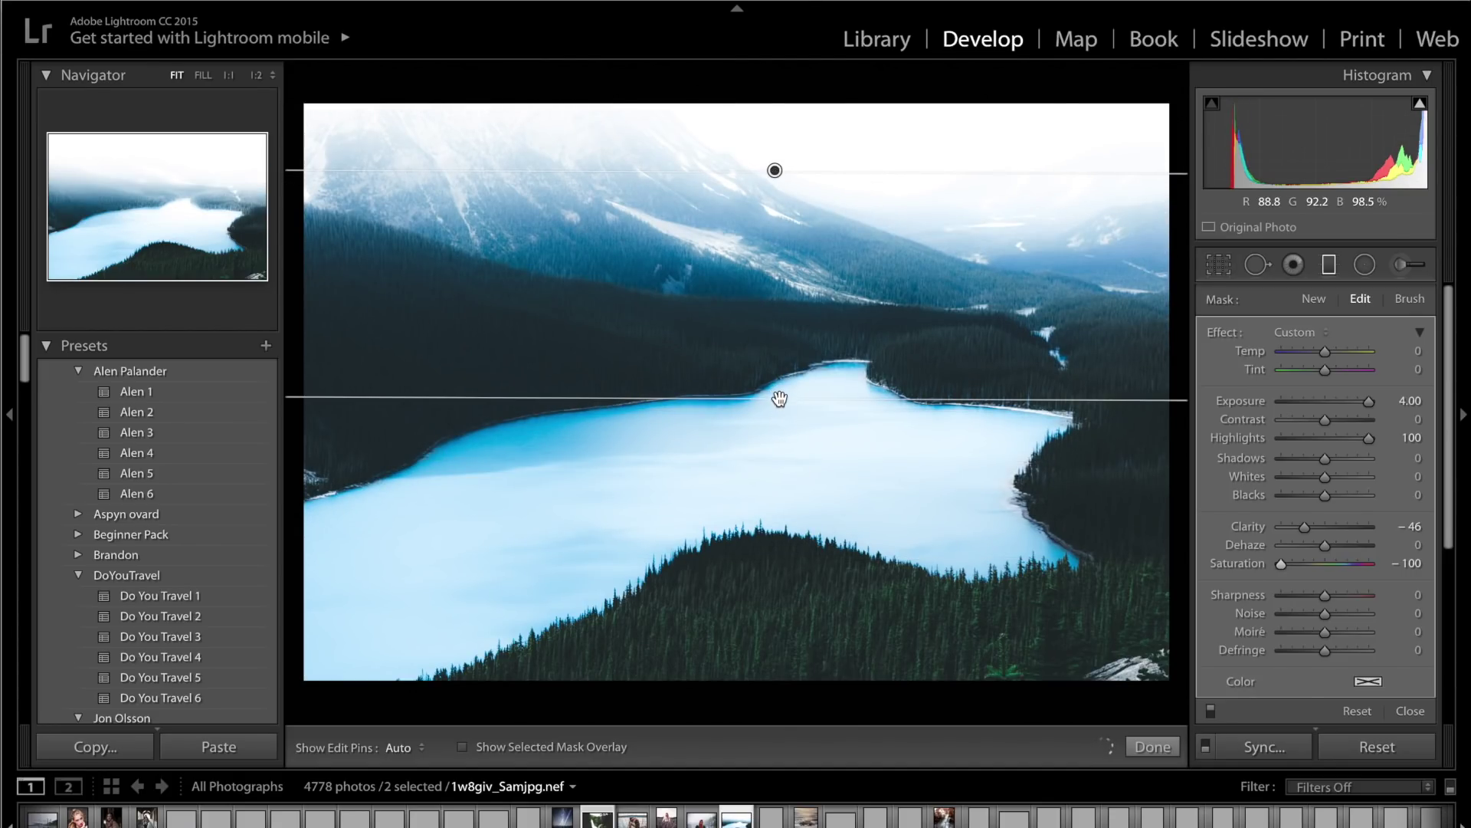
{"action": "left_click_drag", "start_coordinate": [779, 395], "coordinate": [774, 262]}
{"action": "left_click_drag", "start_coordinate": [742, 184], "coordinate": [731, 189]}
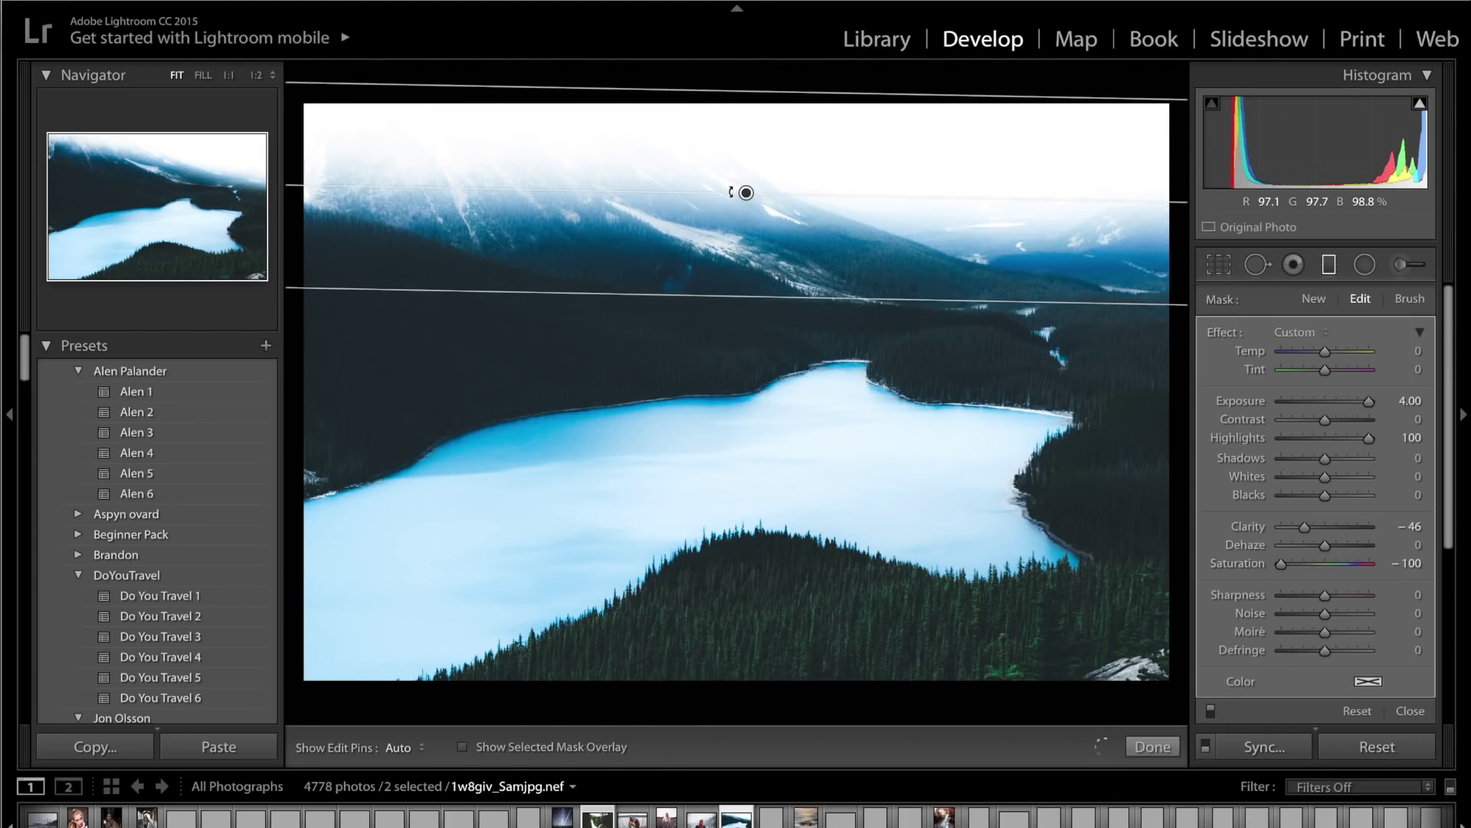
{"action": "left_click_drag", "start_coordinate": [739, 299], "coordinate": [744, 329]}
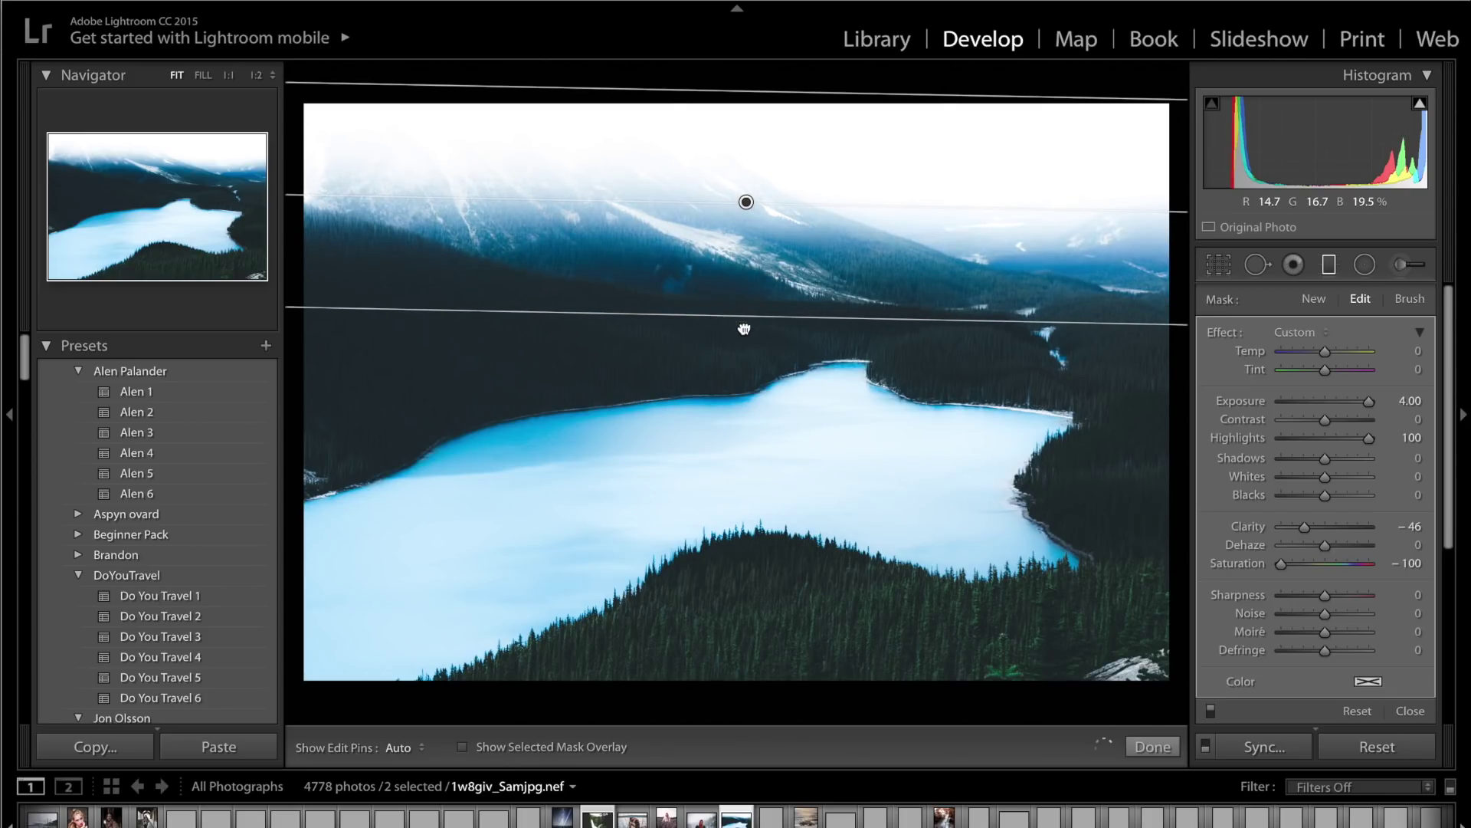
{"action": "left_click_drag", "start_coordinate": [749, 213], "coordinate": [743, 175]}
- Set the graduated filter's Clarity to -100, Temp to -52 and Tint to 40
{"action": "left_click_drag", "start_coordinate": [1325, 351], "coordinate": [1303, 353]}
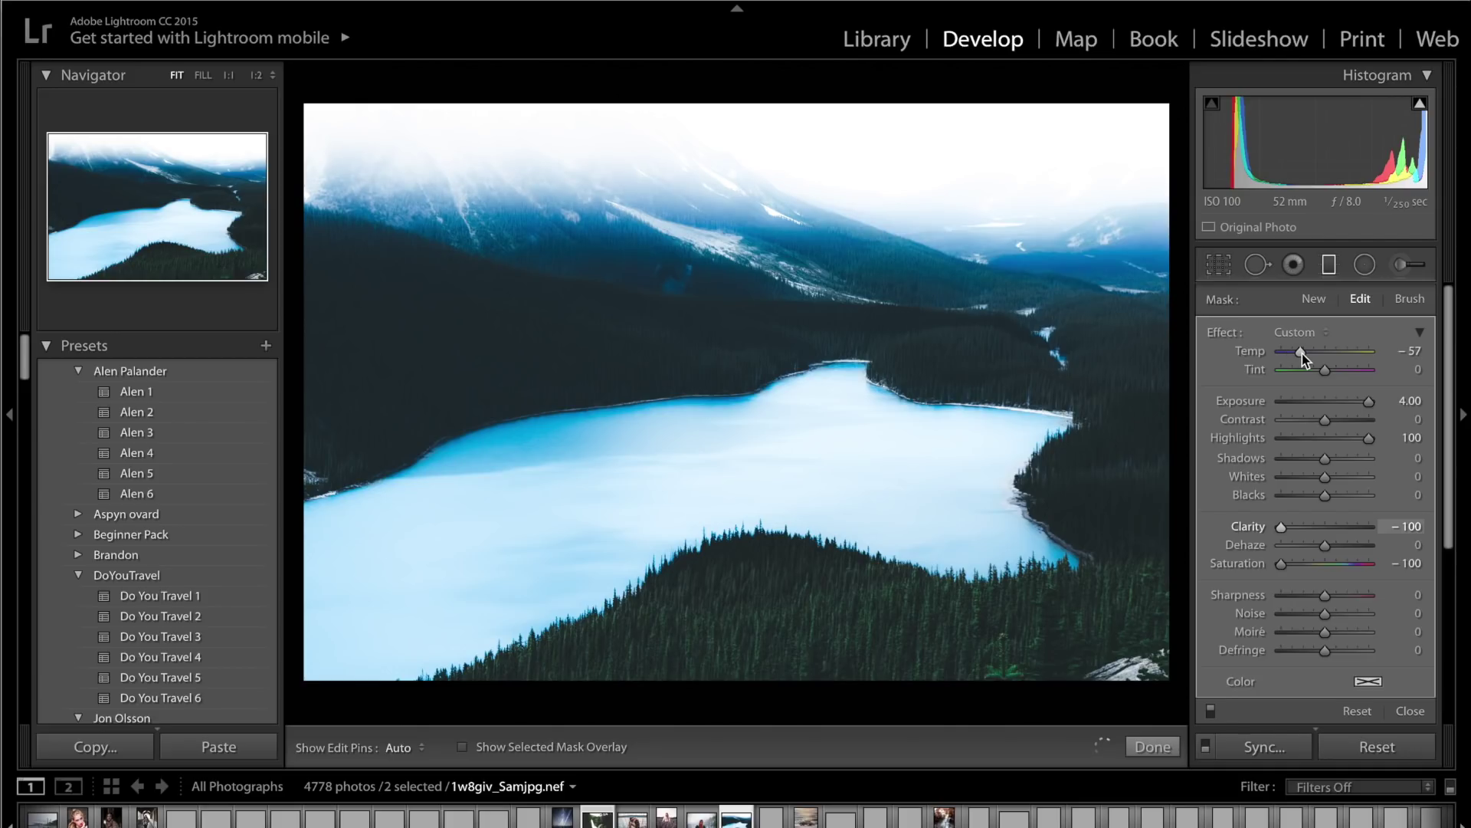
{"action": "left_click", "coordinate": [1341, 373]}
- Try negative and positive Defringe on the graduated filter, up to 100, and reset it to 0
{"action": "left_click", "coordinate": [1299, 651]}
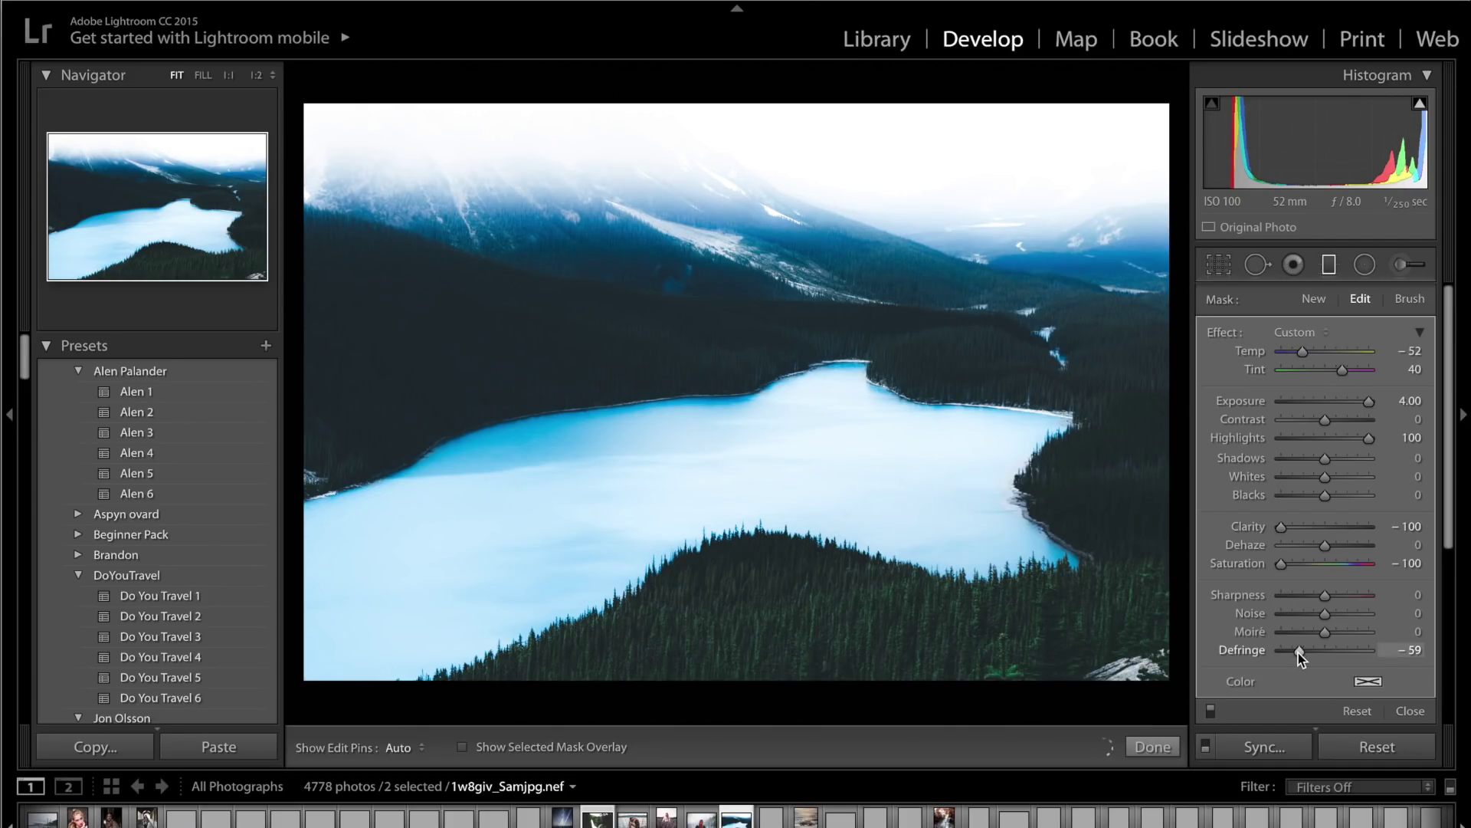
{"action": "left_click_drag", "start_coordinate": [1265, 650], "coordinate": [1257, 650]}
{"action": "left_click", "coordinate": [1361, 650]}
{"action": "left_click_drag", "start_coordinate": [1441, 657], "coordinate": [1433, 657]}
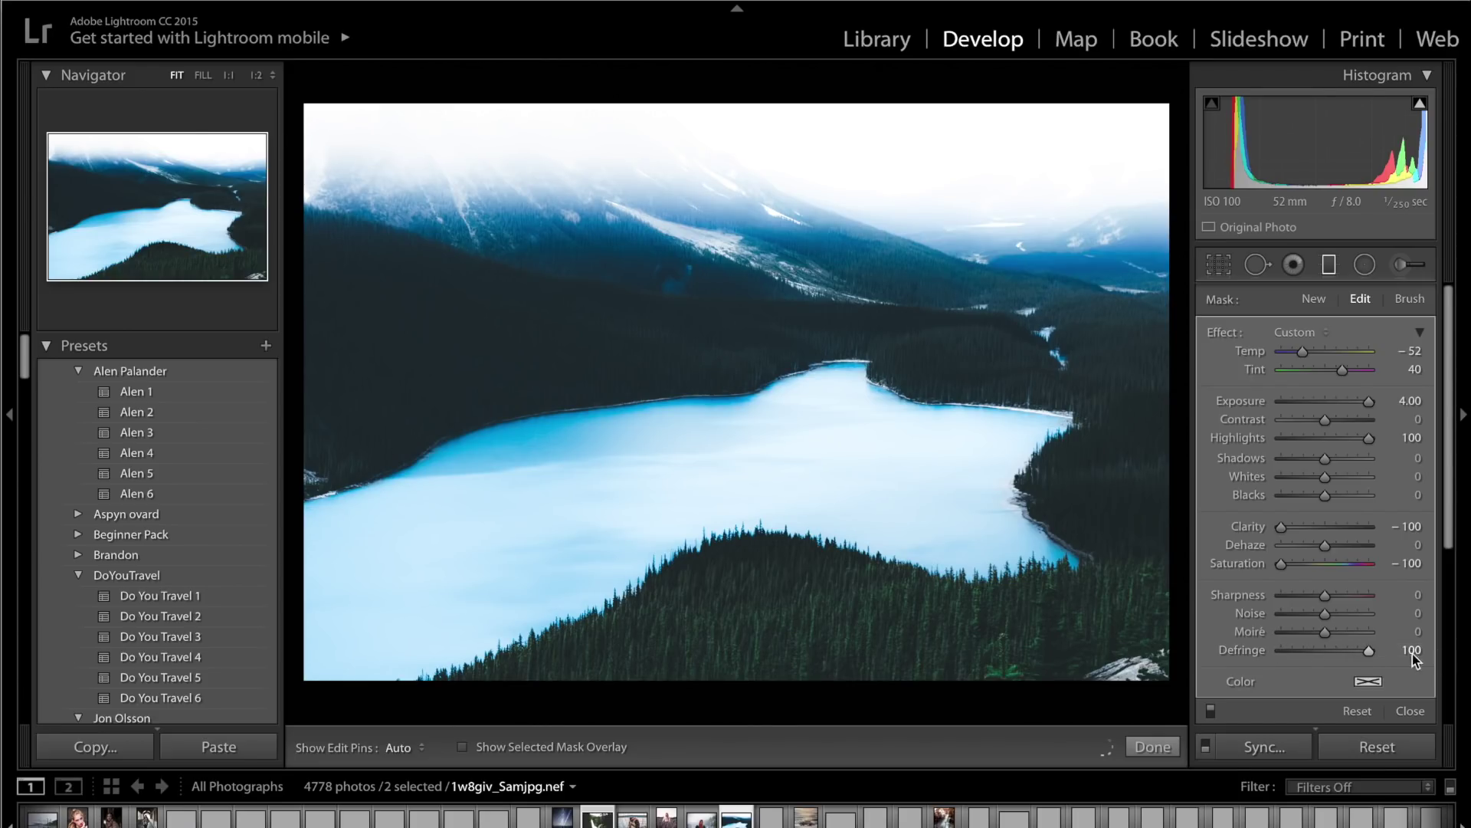
{"action": "double_click", "coordinate": [1237, 653]}
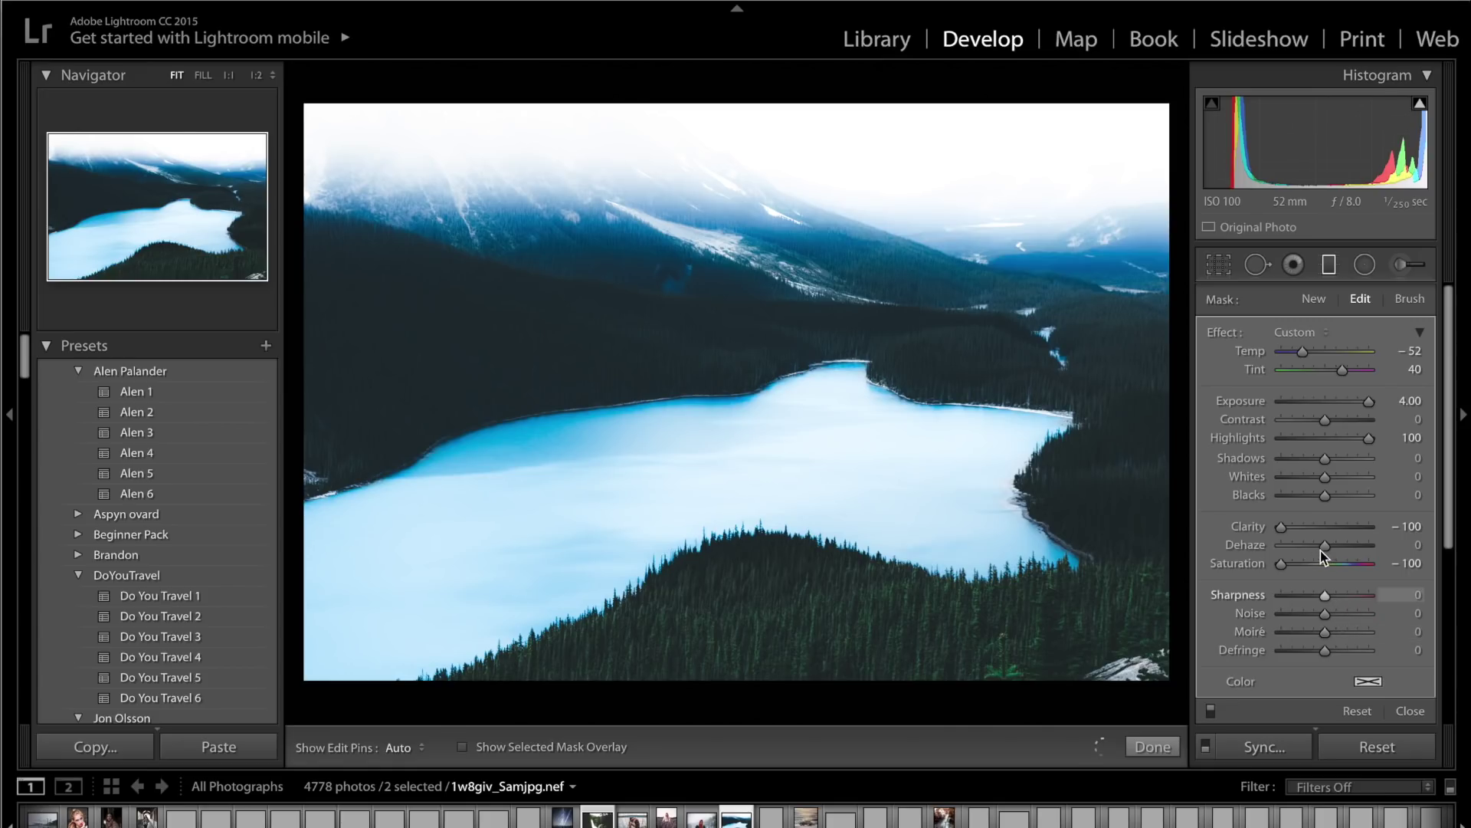
- Set the graduated filter's Dehaze to -72 and tilt the gradient more steeply down to the right along the mountain slope
{"action": "left_click_drag", "start_coordinate": [1349, 546], "coordinate": [1294, 546]}
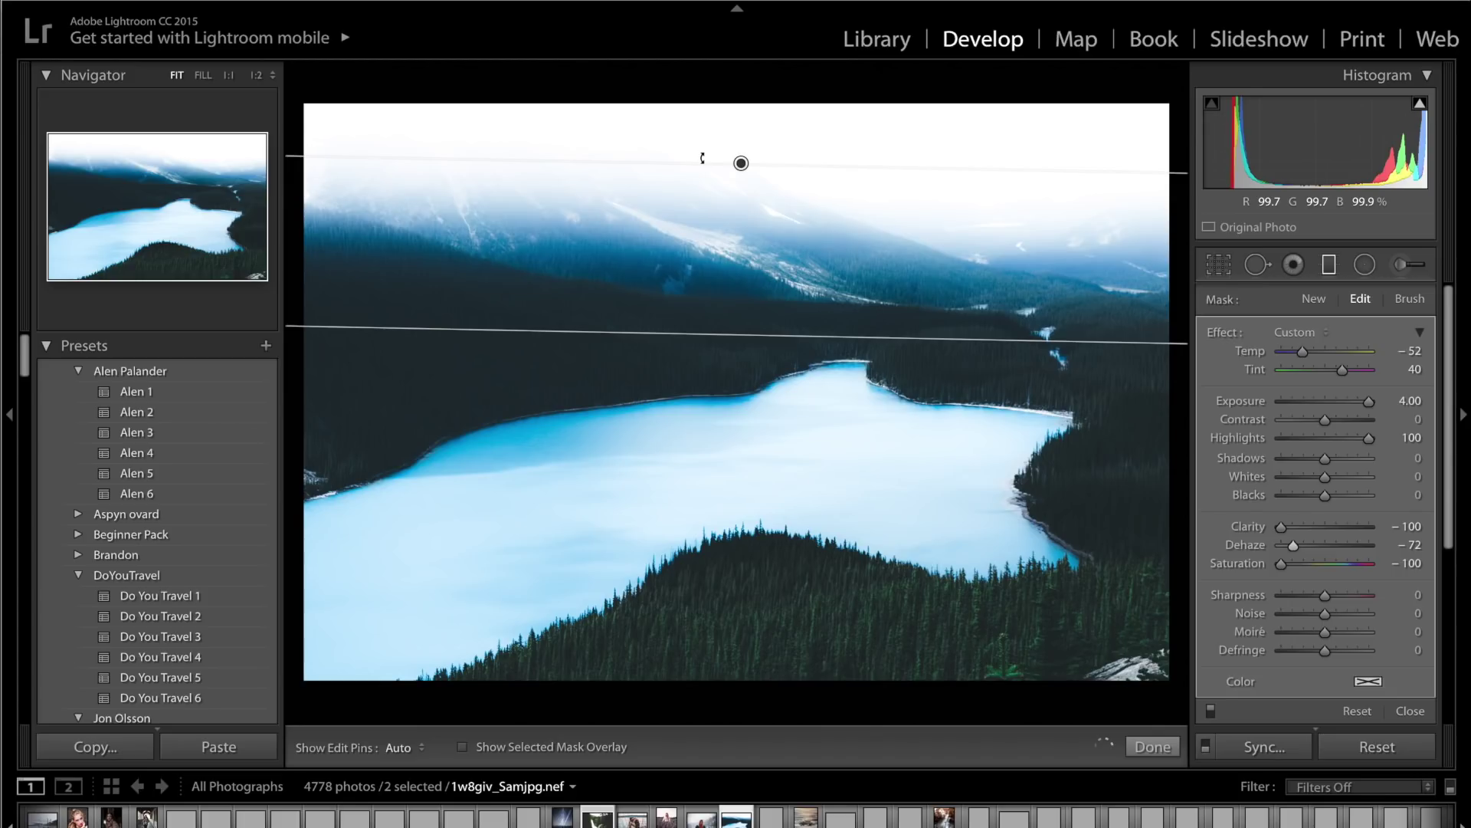
{"action": "left_click_drag", "start_coordinate": [700, 154], "coordinate": [702, 156]}
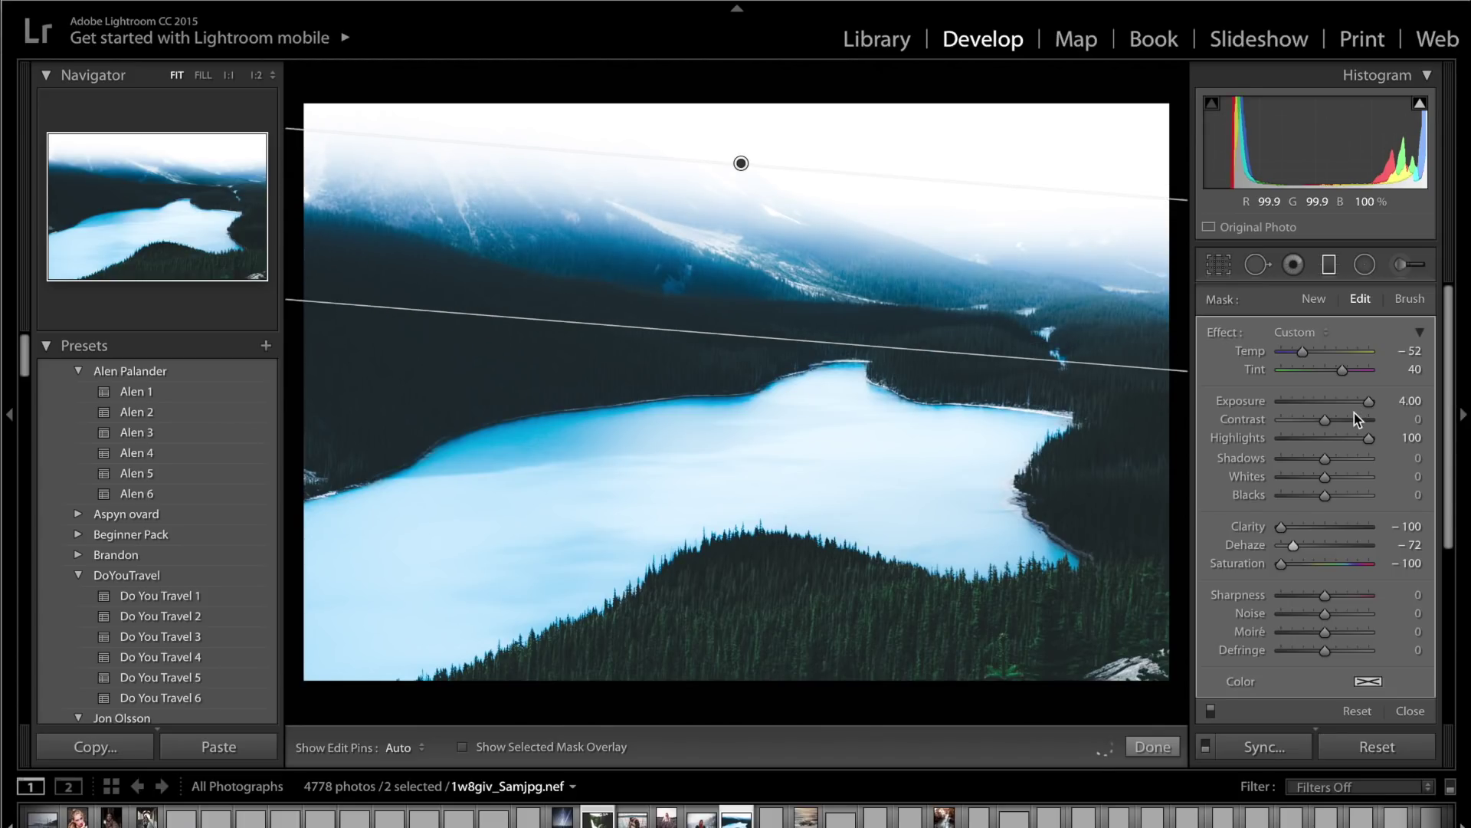
- Set the graduated filter's Exposure to 2.30
{"action": "left_click_drag", "start_coordinate": [1368, 401], "coordinate": [1350, 403]}
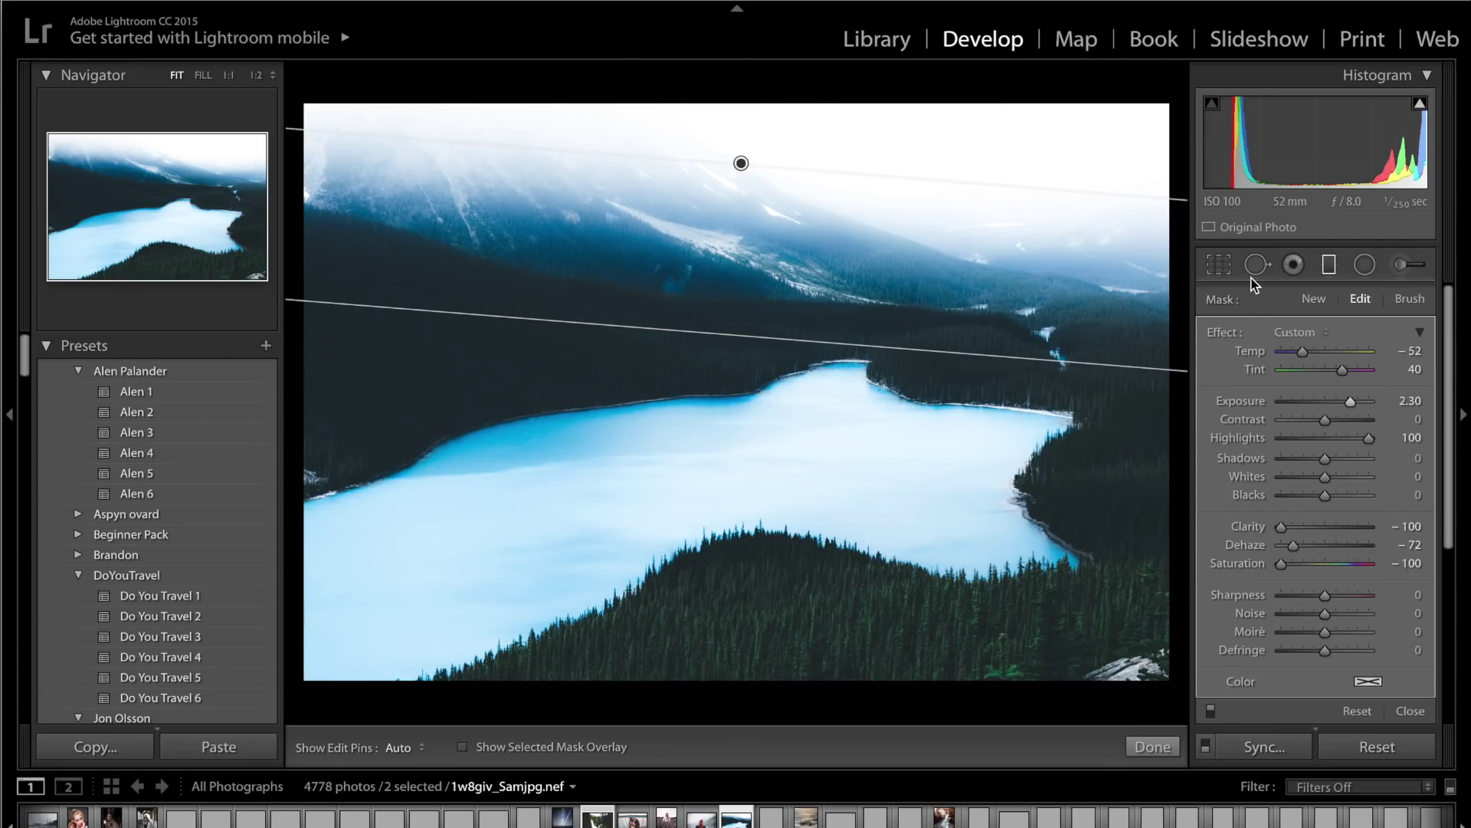
- Crop the lake photo to a vertical 4 x 5 / 8 x 10 frame over the right part of the lake and mountain slope
{"action": "left_click", "coordinate": [1219, 265]}
{"action": "left_click", "coordinate": [1380, 332]}
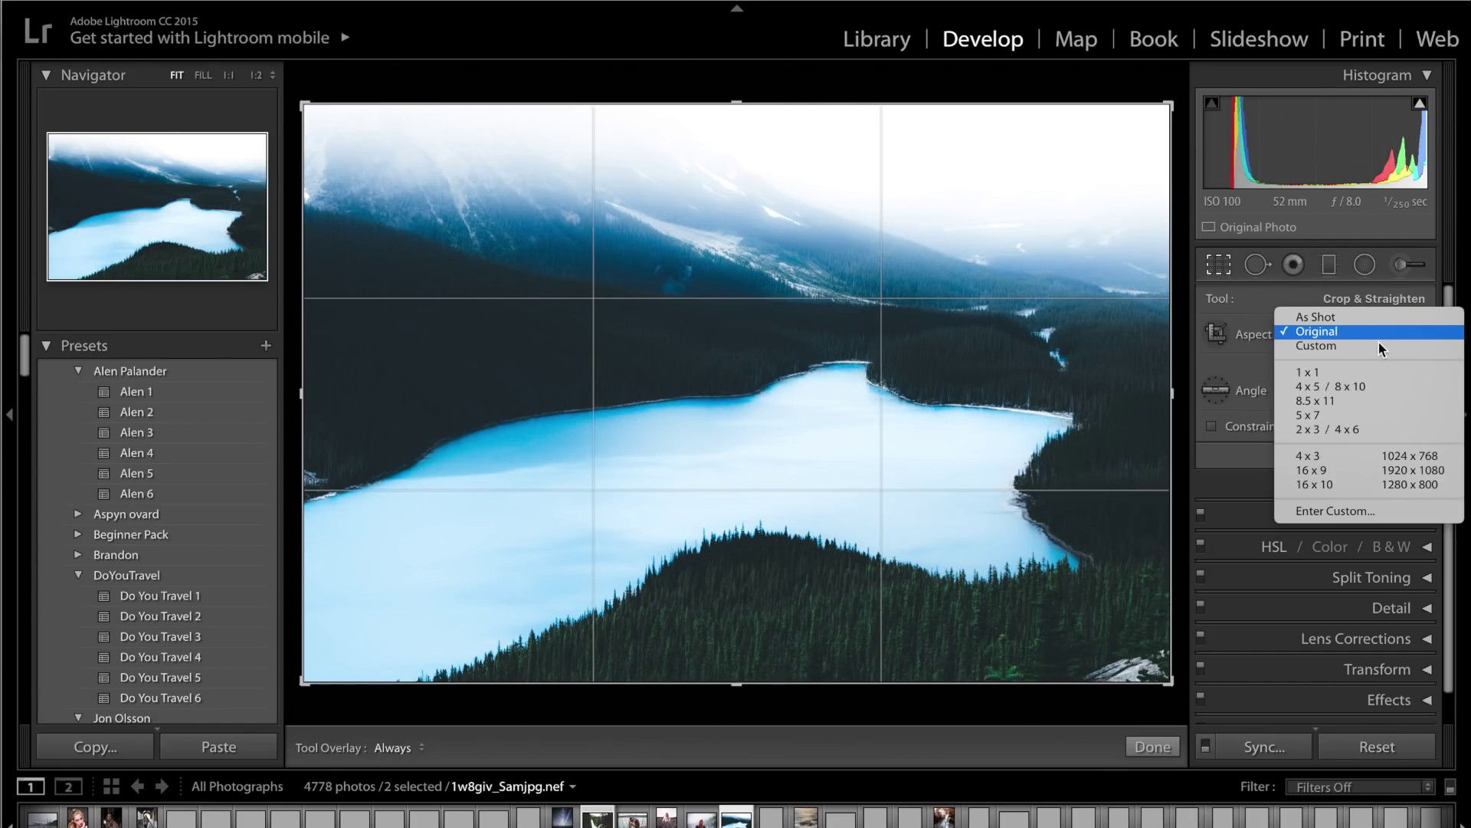
{"action": "left_click", "coordinate": [1363, 385]}
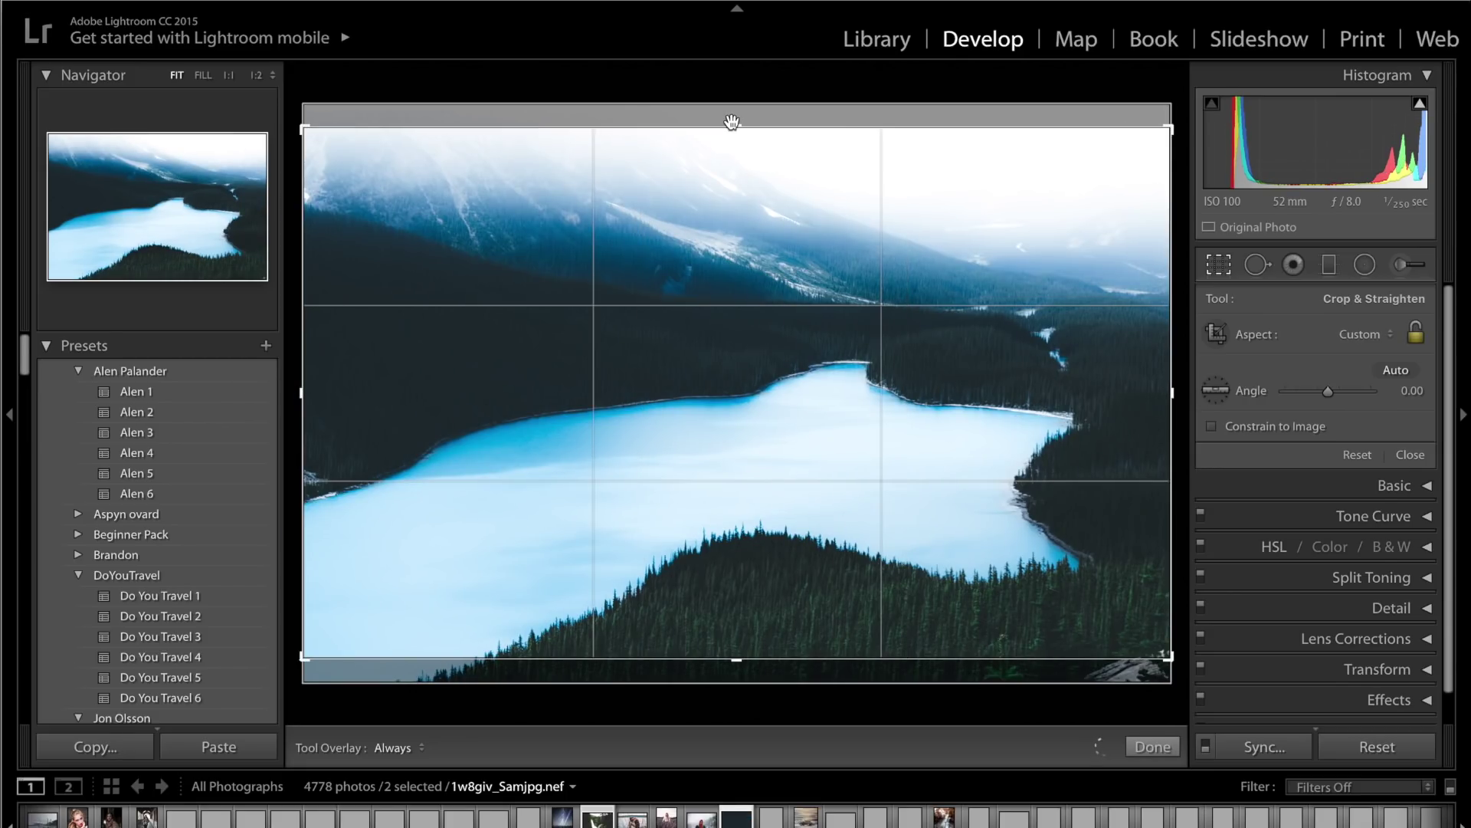
{"action": "left_click_drag", "start_coordinate": [736, 126], "coordinate": [722, 72]}
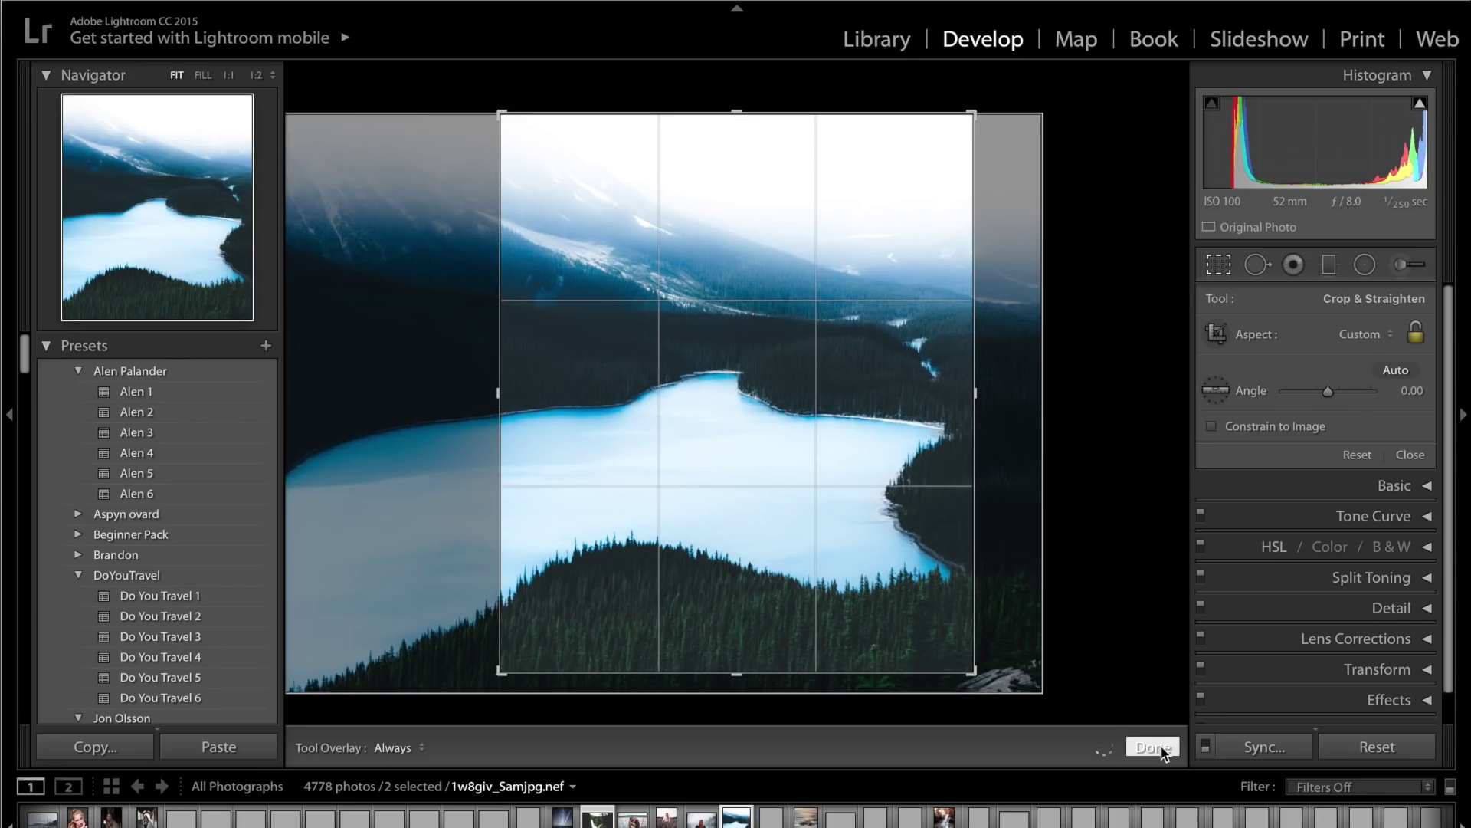
{"action": "left_click", "coordinate": [1155, 747]}
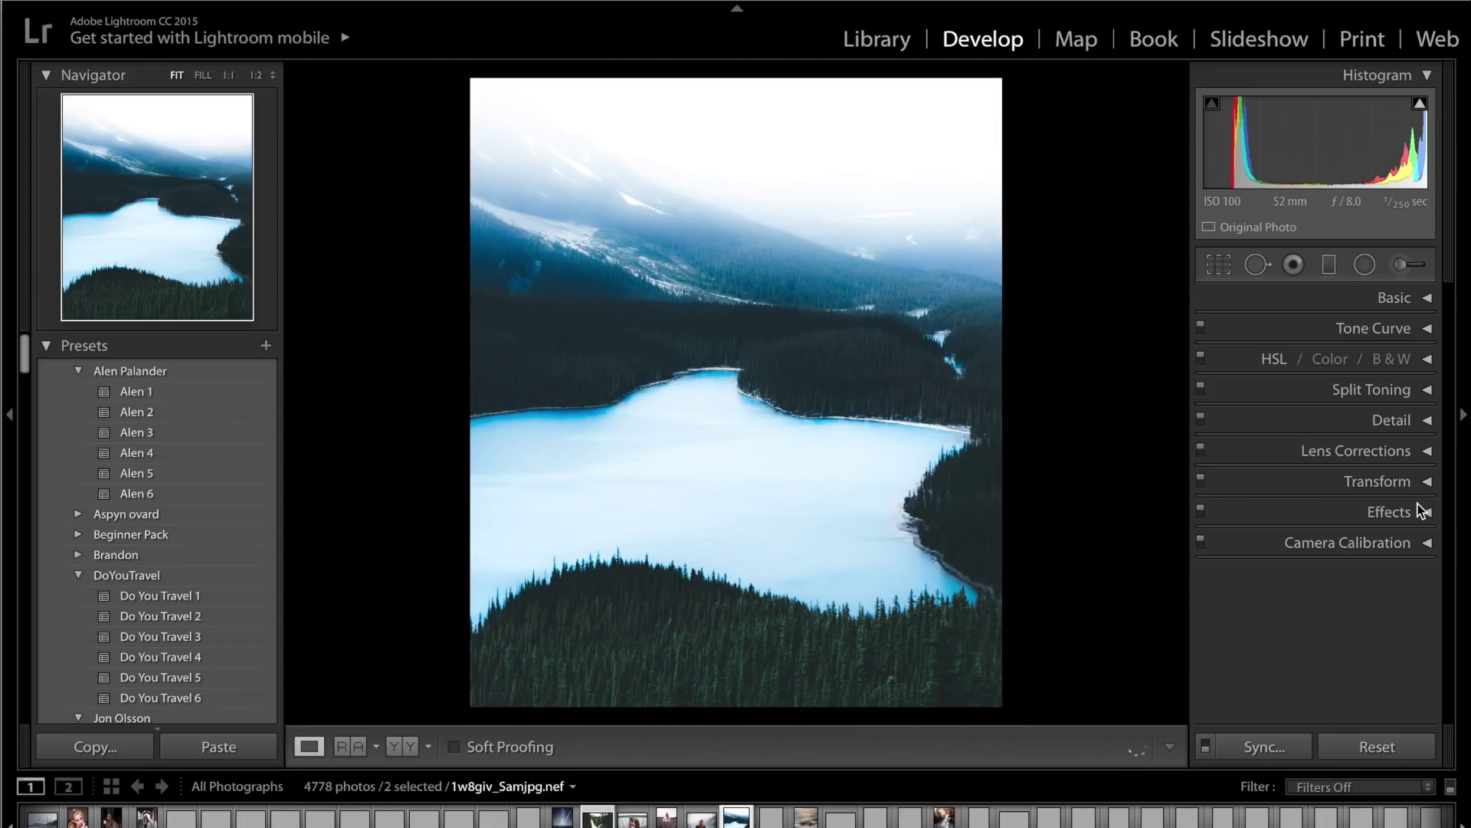
- Try a second graduated filter tilted over the lower forest with Exposure at -0.75, and remove it
{"action": "left_click", "coordinate": [1329, 264]}
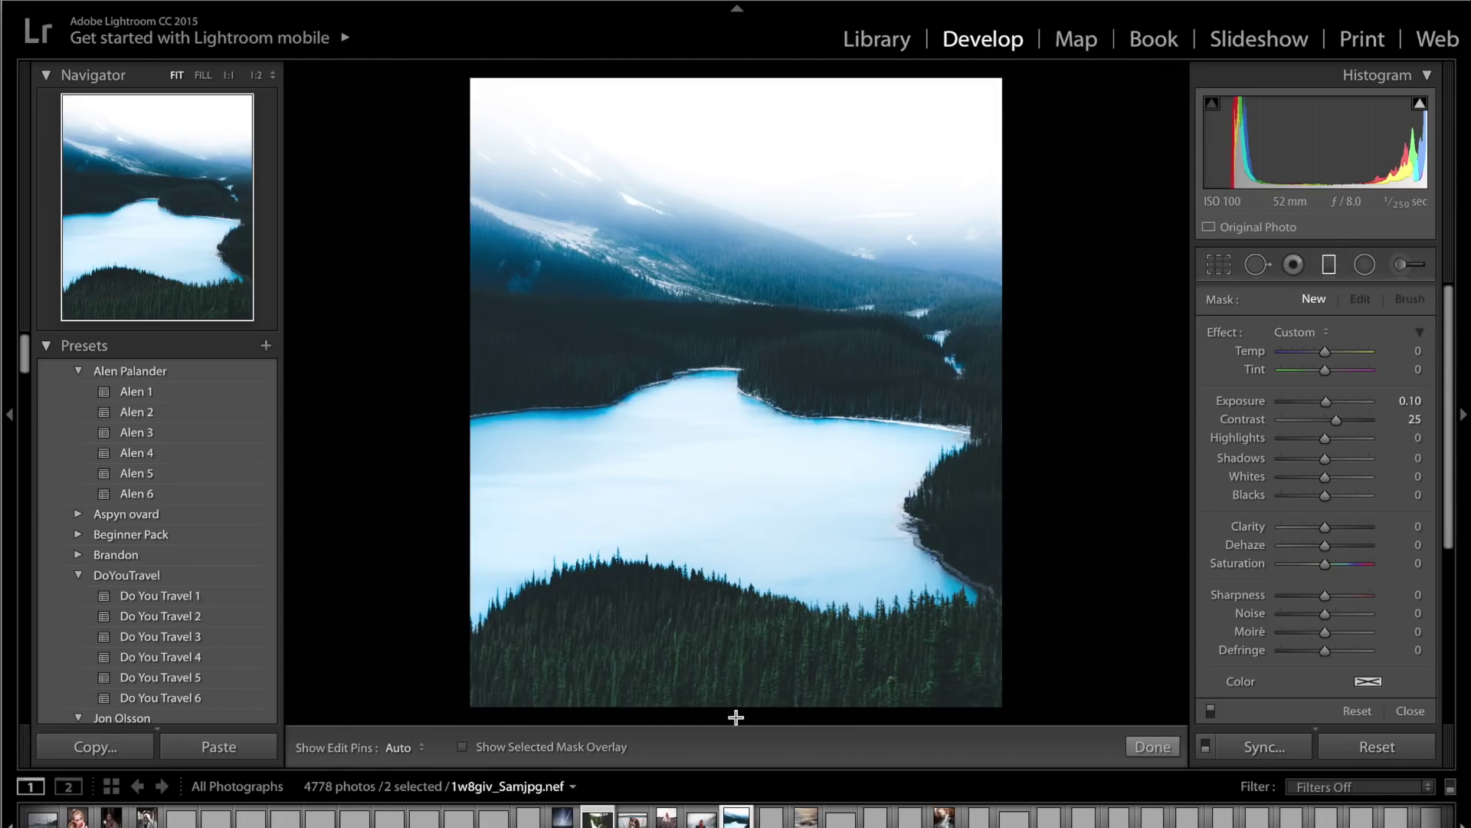
{"action": "left_click_drag", "start_coordinate": [877, 716], "coordinate": [926, 532]}
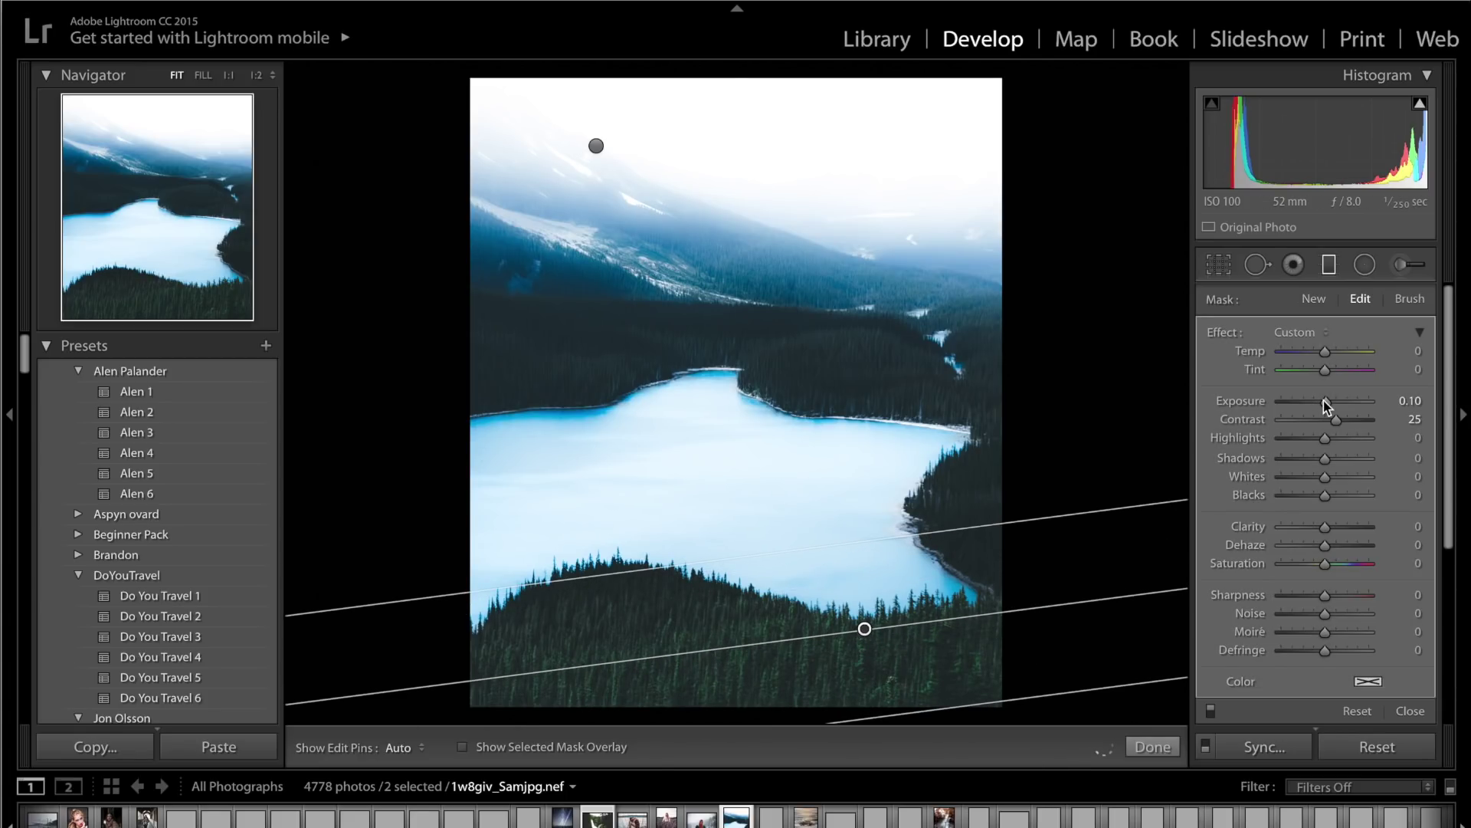
{"action": "double_click", "coordinate": [1323, 407]}
{"action": "left_click_drag", "start_coordinate": [1320, 405], "coordinate": [1321, 406]}
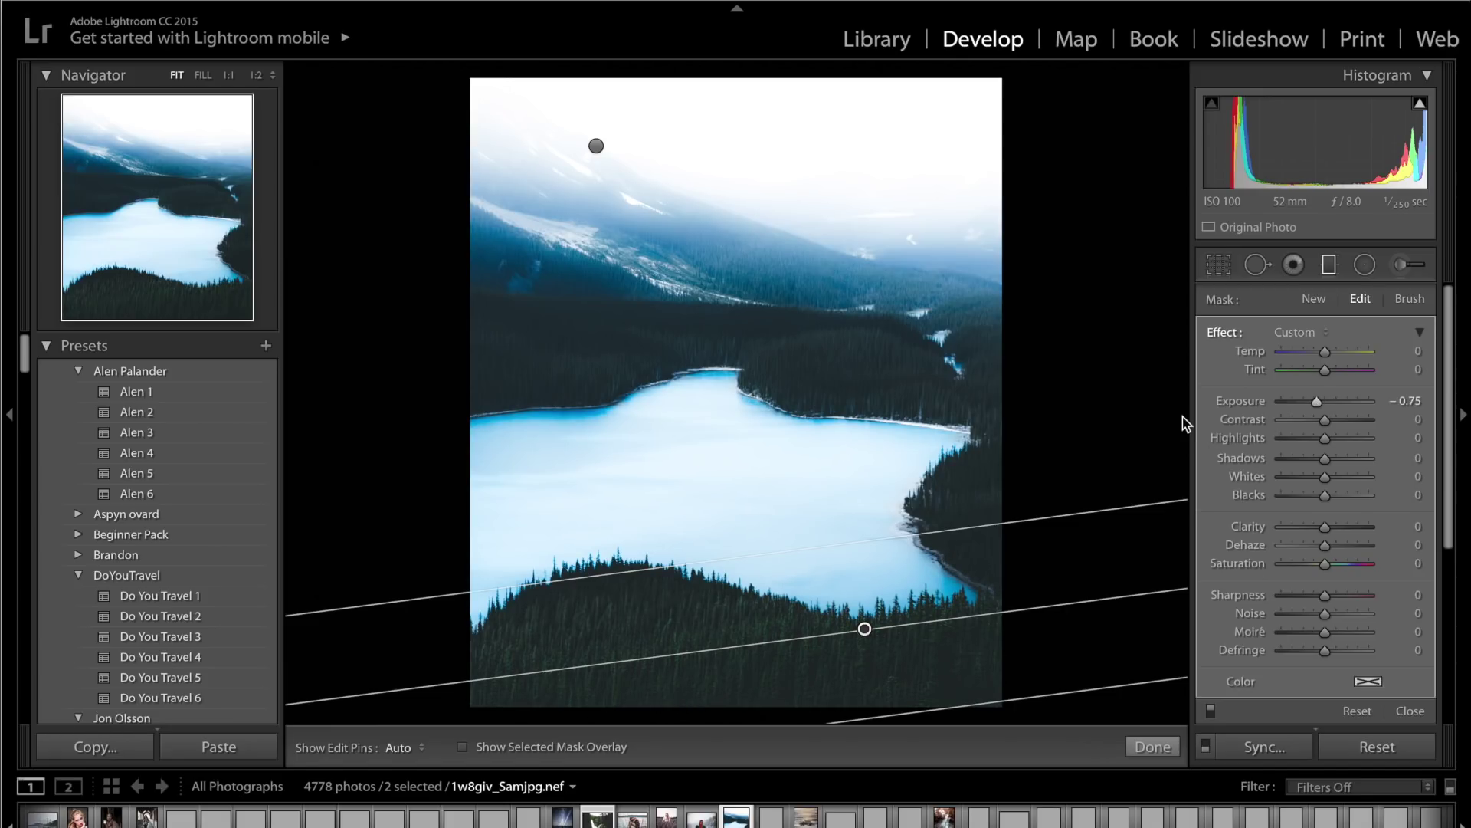
{"action": "left_click", "coordinate": [1058, 618]}
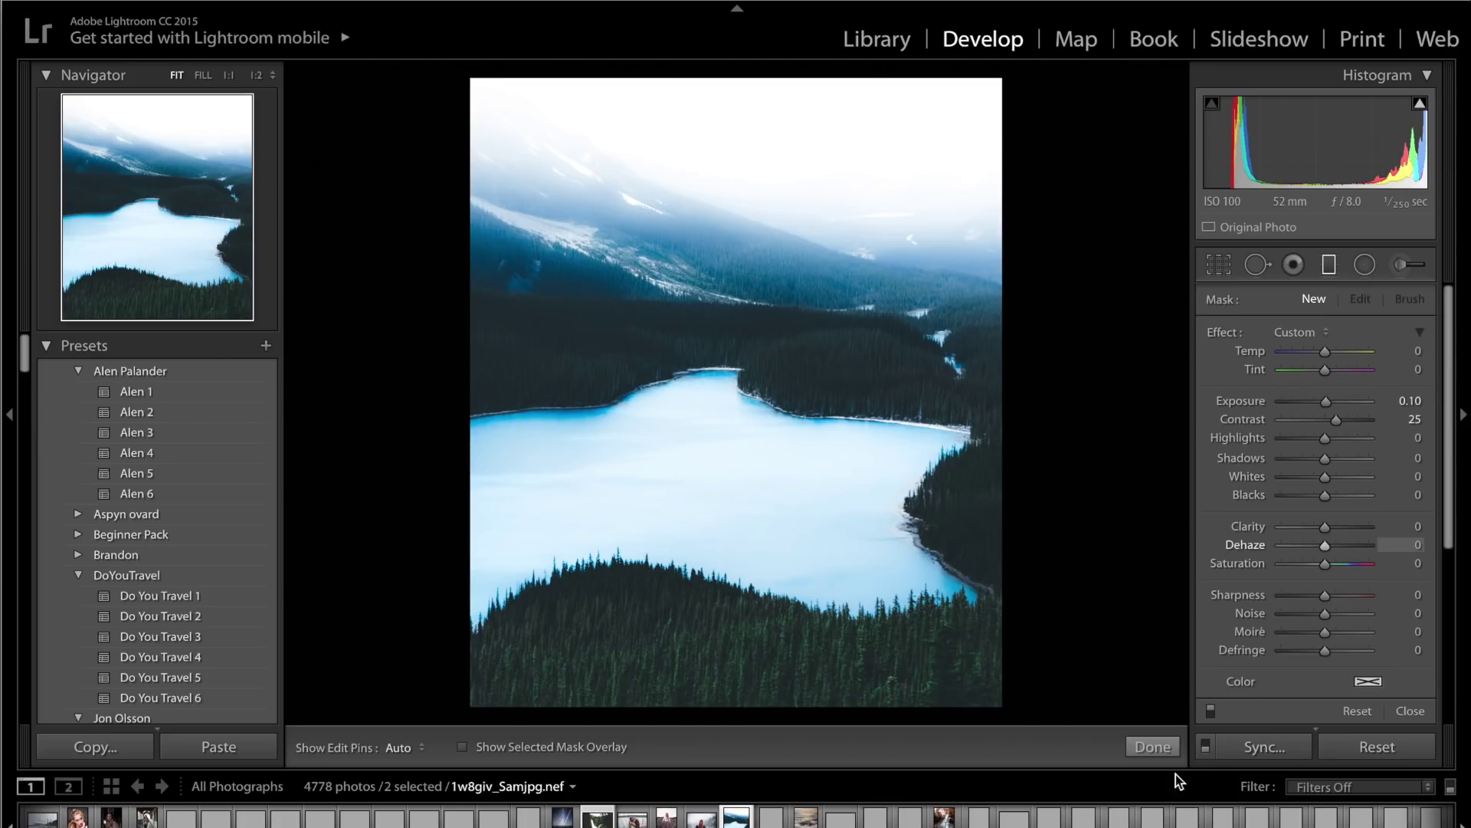
{"action": "left_click", "coordinate": [1153, 746]}
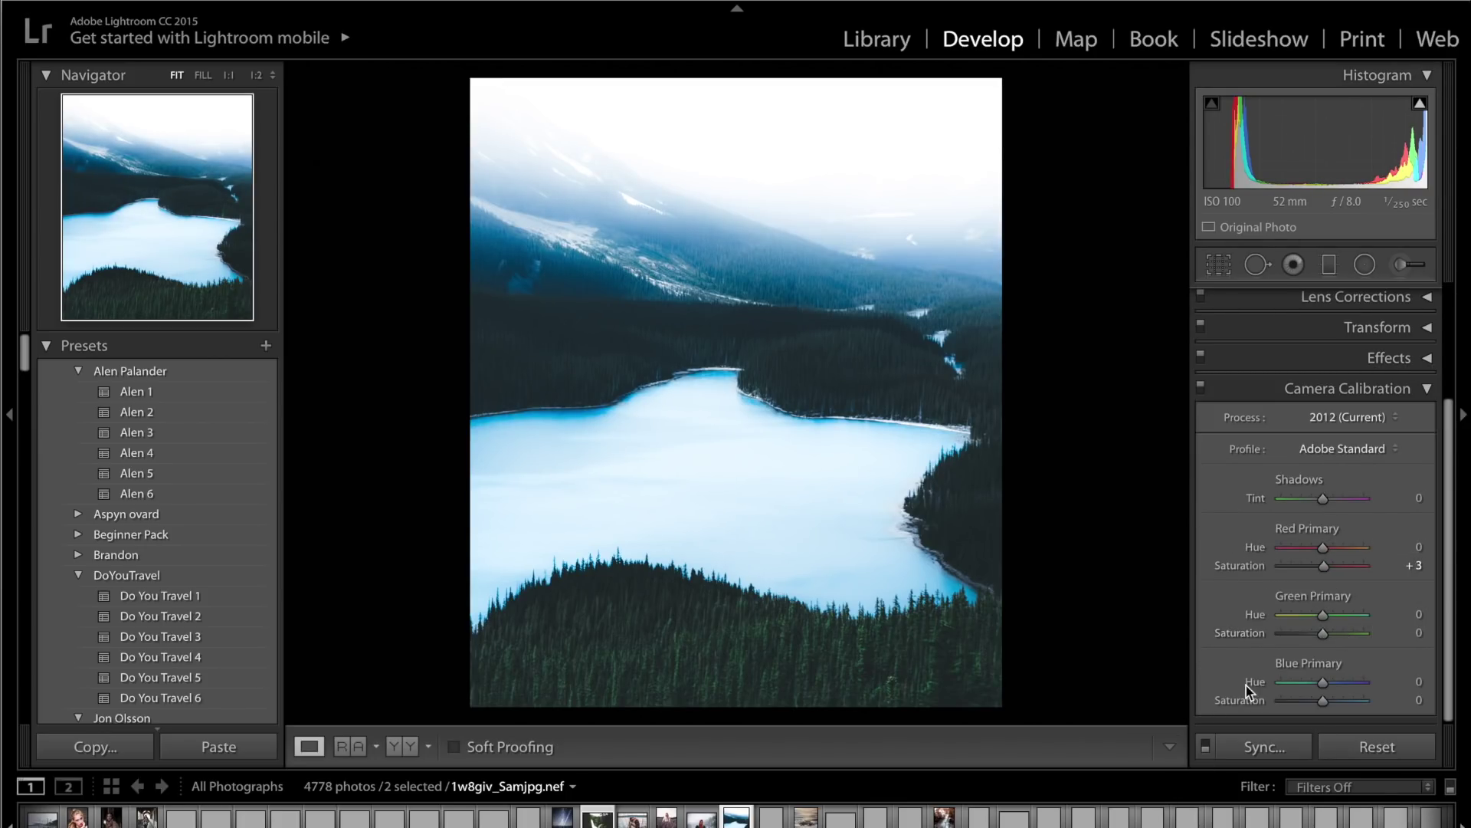
- Set the Green Primary Saturation to +43 in Camera Calibration
{"action": "left_click", "coordinate": [1341, 636]}
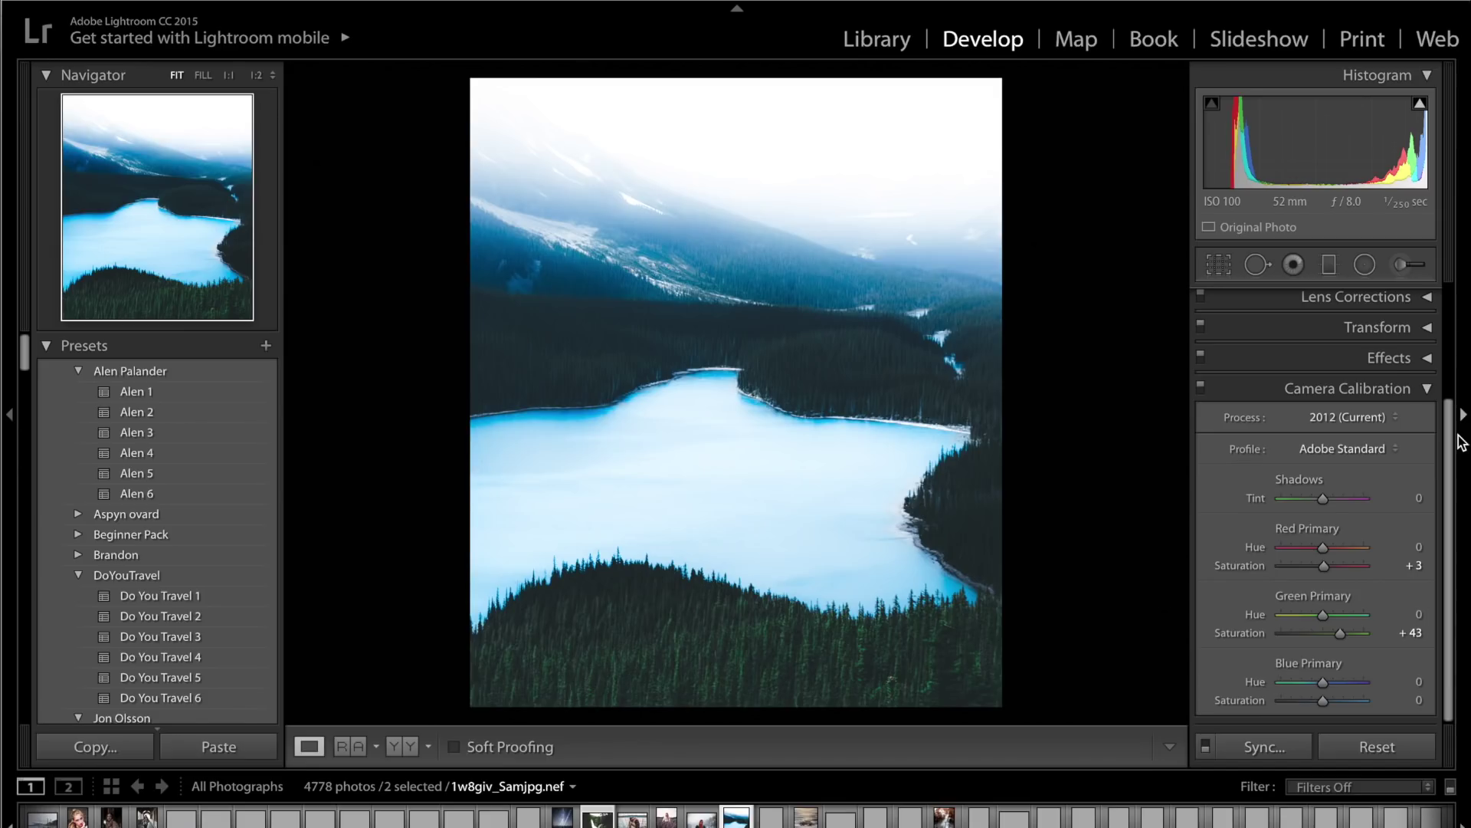
{"action": "left_click", "coordinate": [1395, 395]}
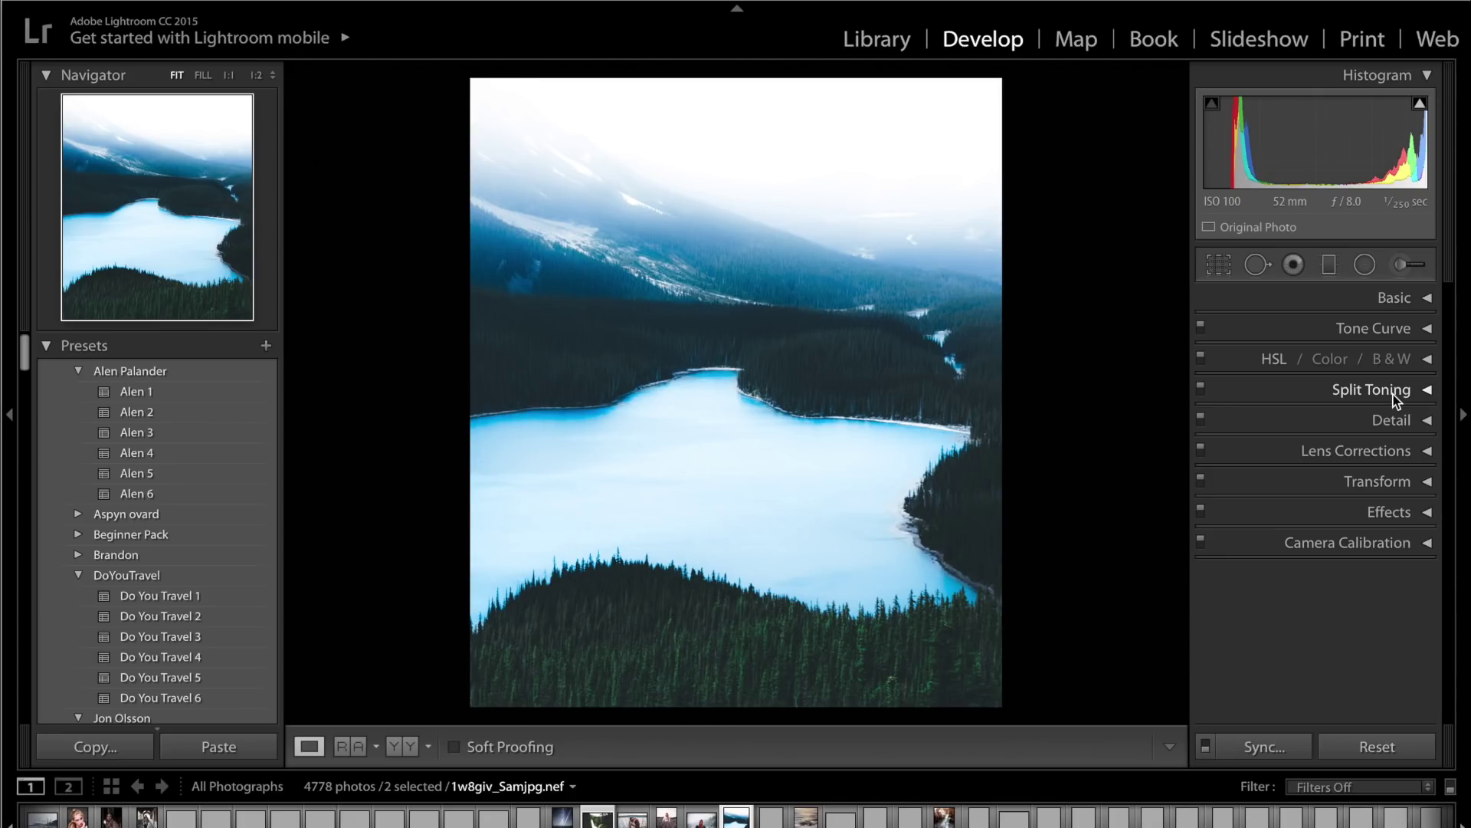
- Switch to the browser and examine the photographer's Instagram feed as a reference for the faded, foggy look
{"action": "key", "text": "super+Tab"}
{"action": "scroll", "coordinate": [1393, 399], "scroll_direction": "up", "scroll_amount": 5}
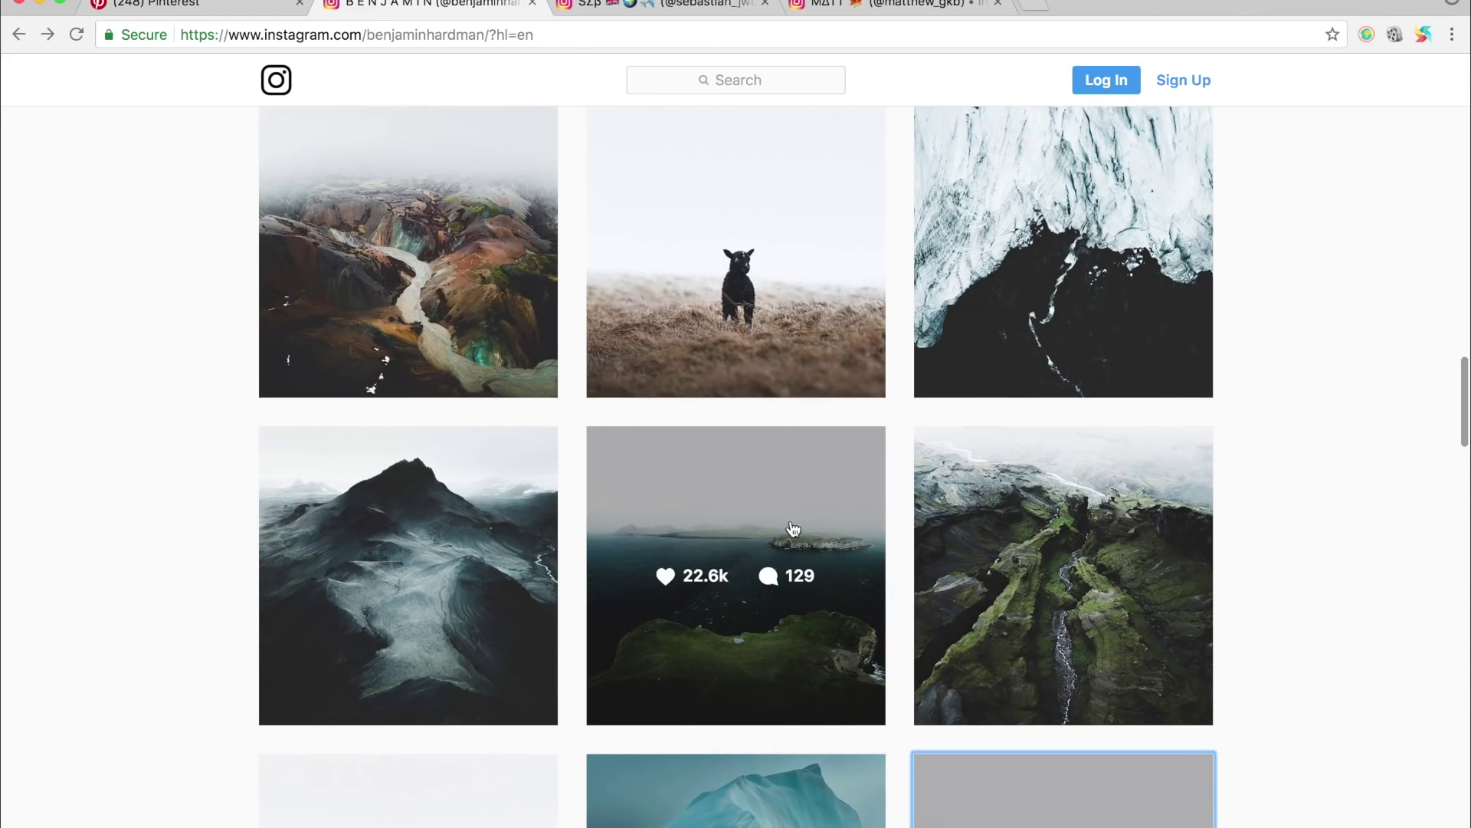
{"action": "left_click", "coordinate": [793, 529]}
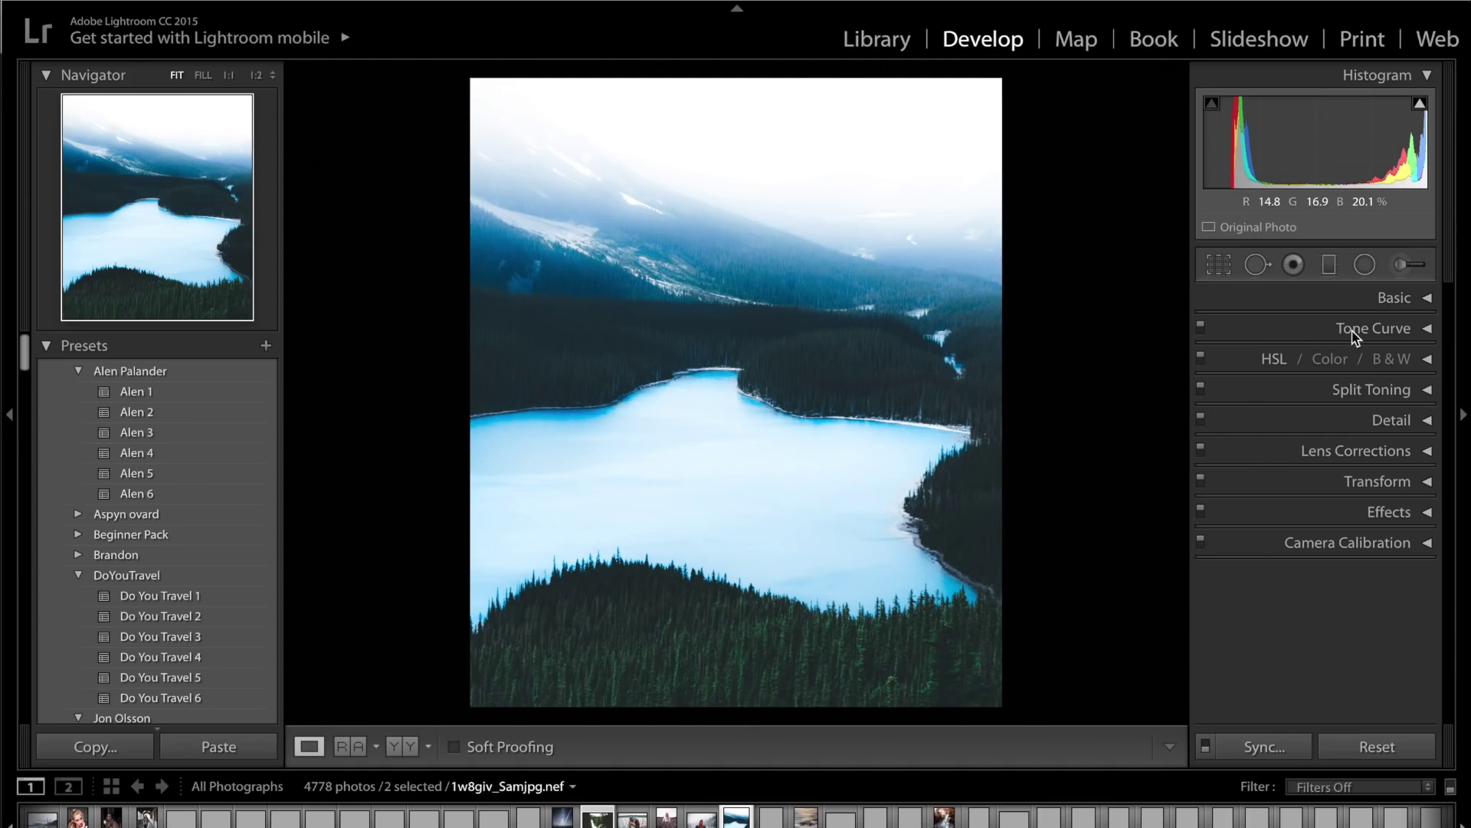
- Lower the RGB tone curve's white point to 94.5 % and pull the Blue channel's highlight end inward
{"action": "left_click", "coordinate": [1355, 332]}
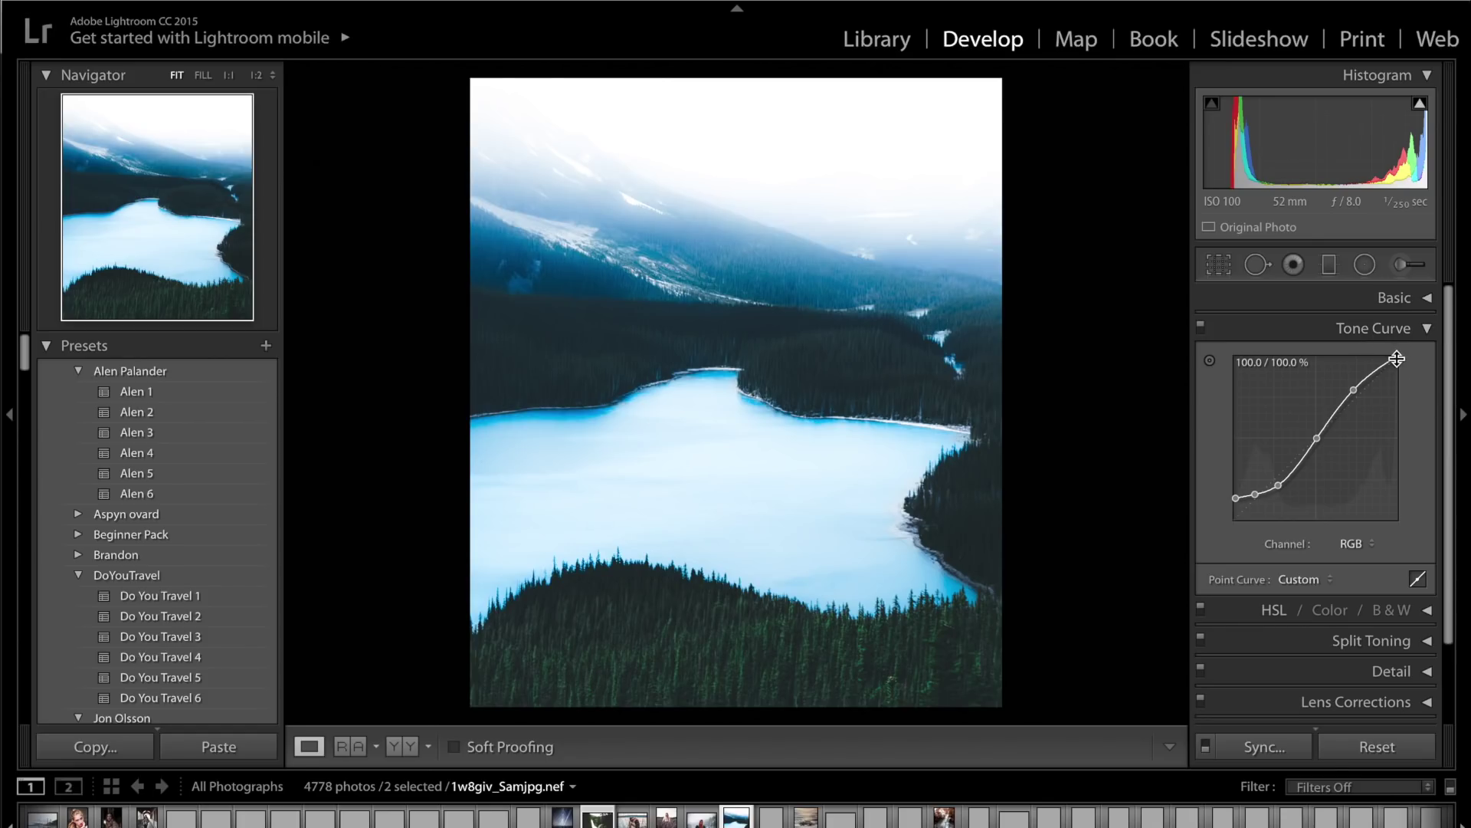
{"action": "left_click_drag", "start_coordinate": [1400, 362], "coordinate": [1420, 367]}
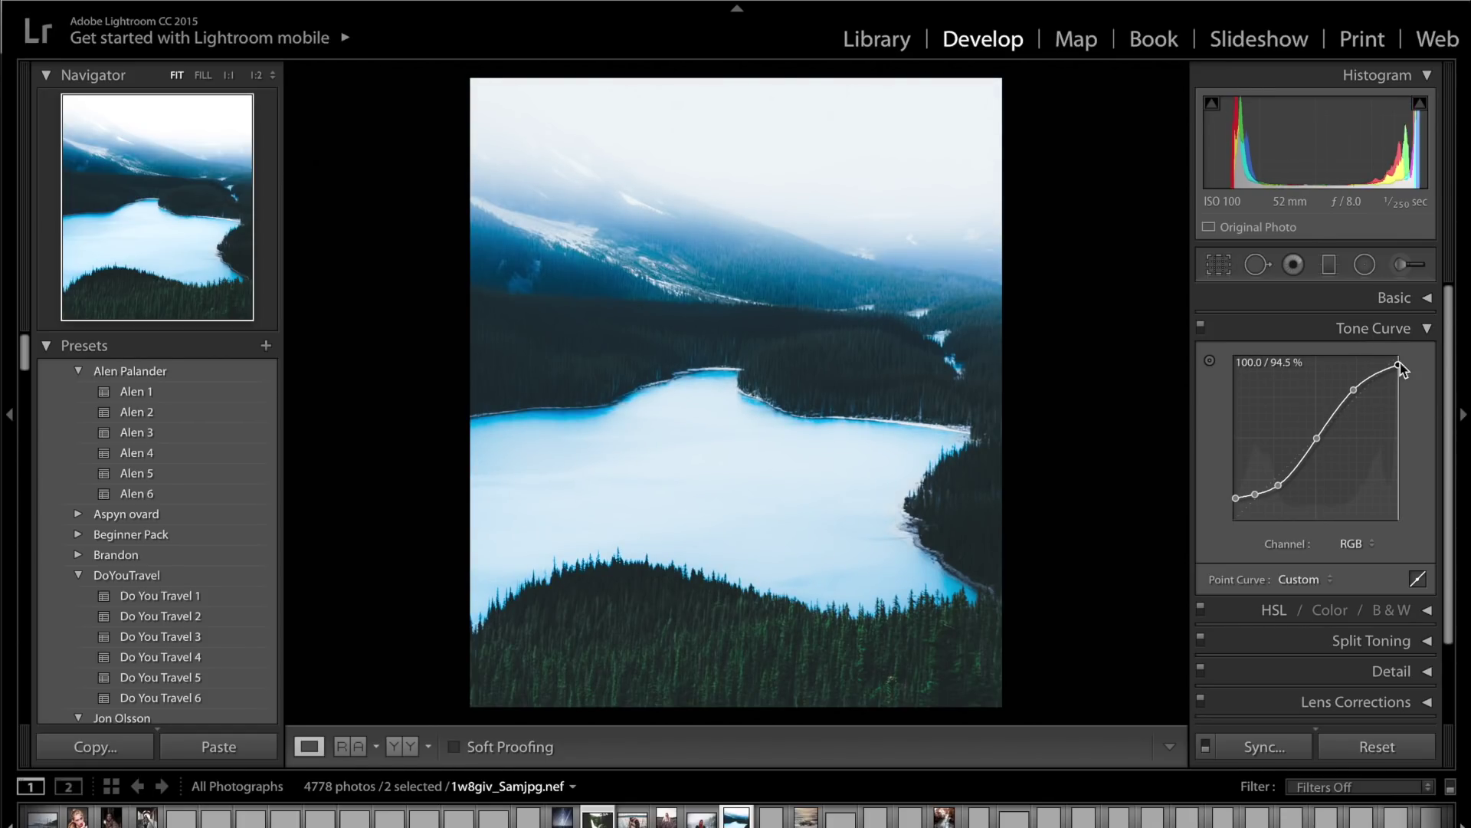
{"action": "left_click", "coordinate": [1355, 545]}
{"action": "left_click", "coordinate": [1355, 579]}
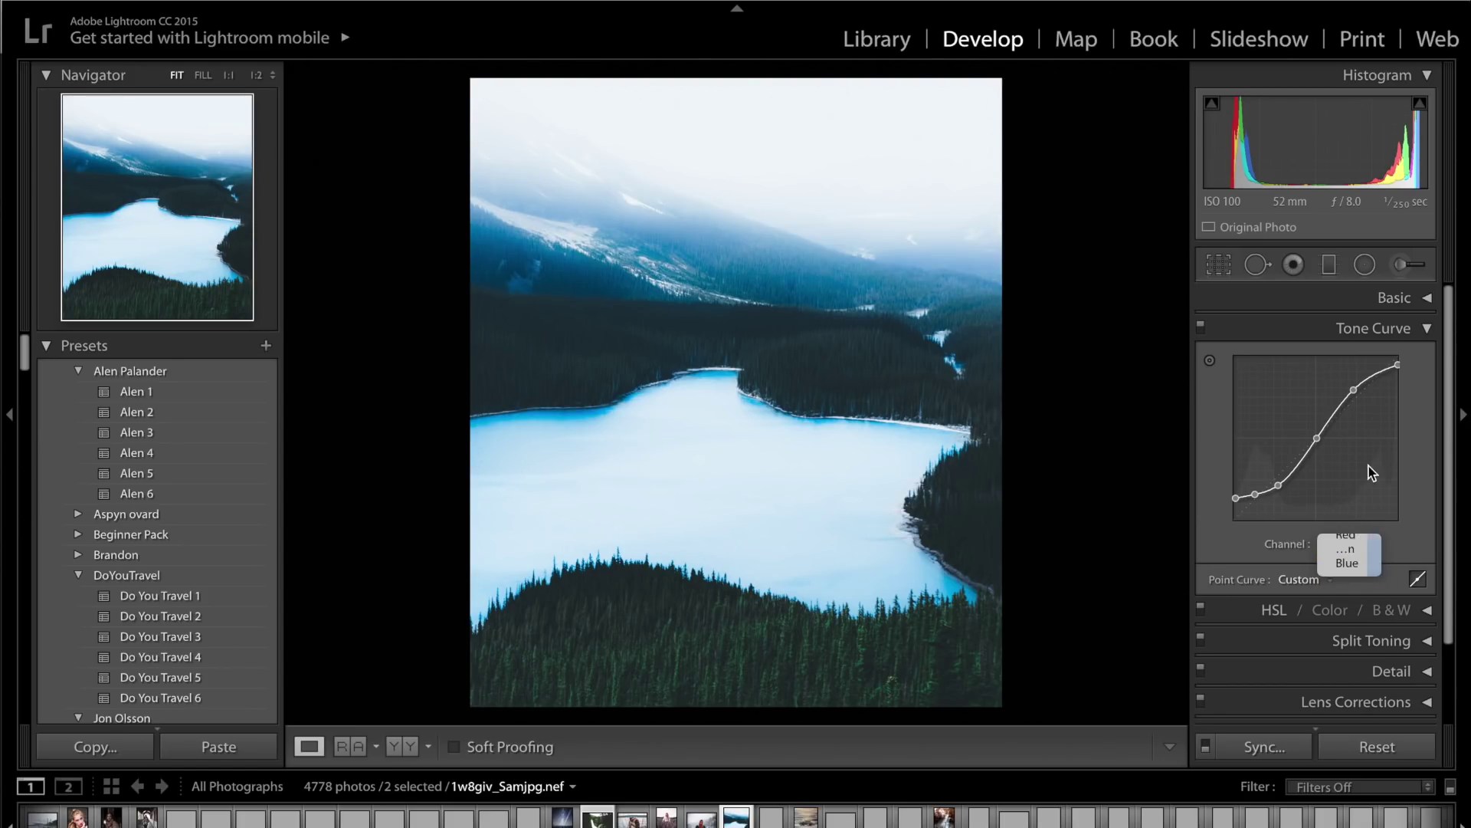
{"action": "left_click_drag", "start_coordinate": [1400, 359], "coordinate": [1376, 373]}
{"action": "left_click", "coordinate": [1377, 374]}
{"action": "left_click", "coordinate": [1379, 330]}
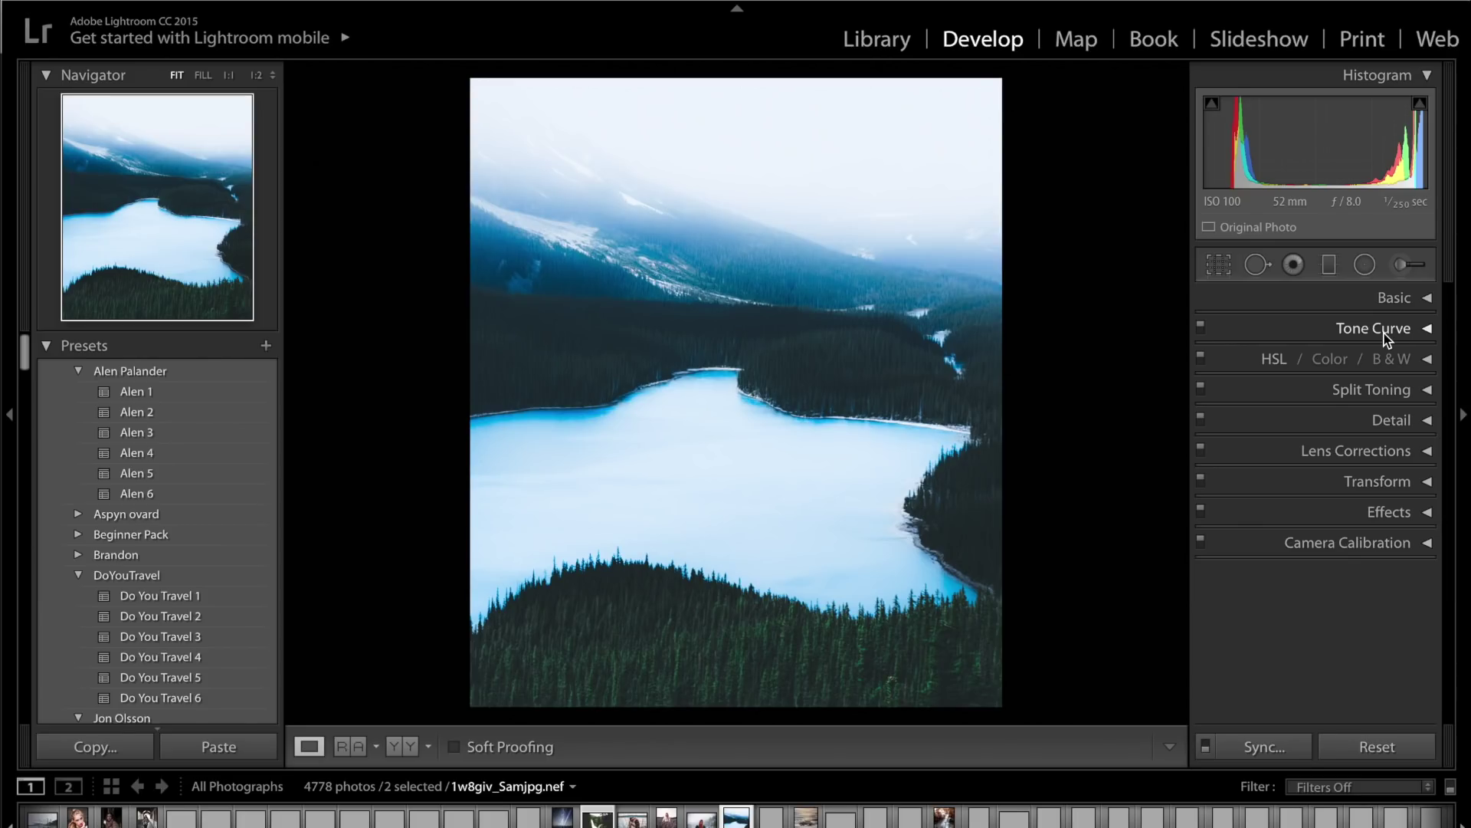
- Save the look as a develop preset named after the photographer in its own folder, including all settings except Auto Tone
{"action": "left_click", "coordinate": [273, 351]}
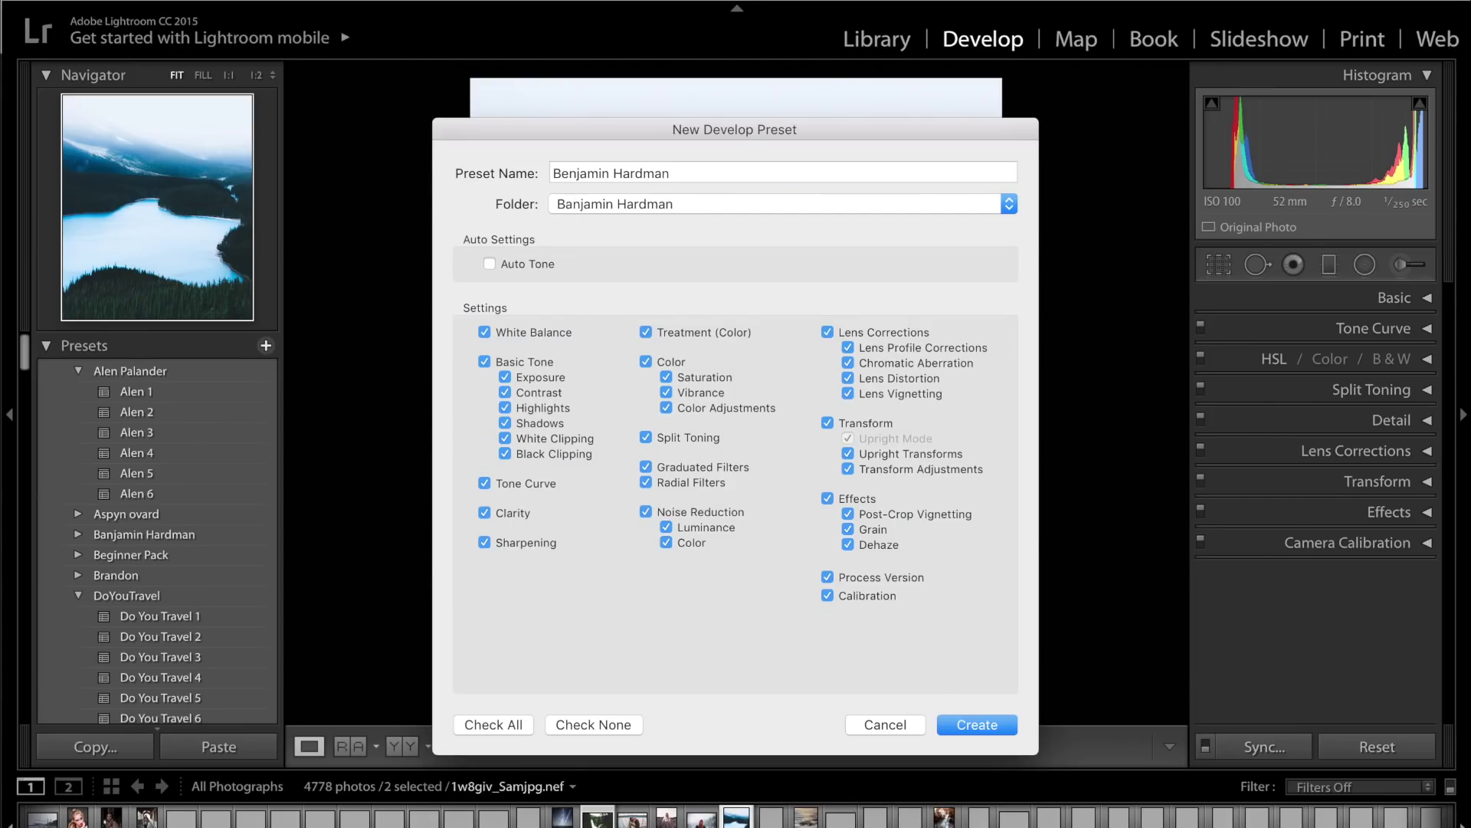
{"action": "left_click", "coordinate": [974, 726]}
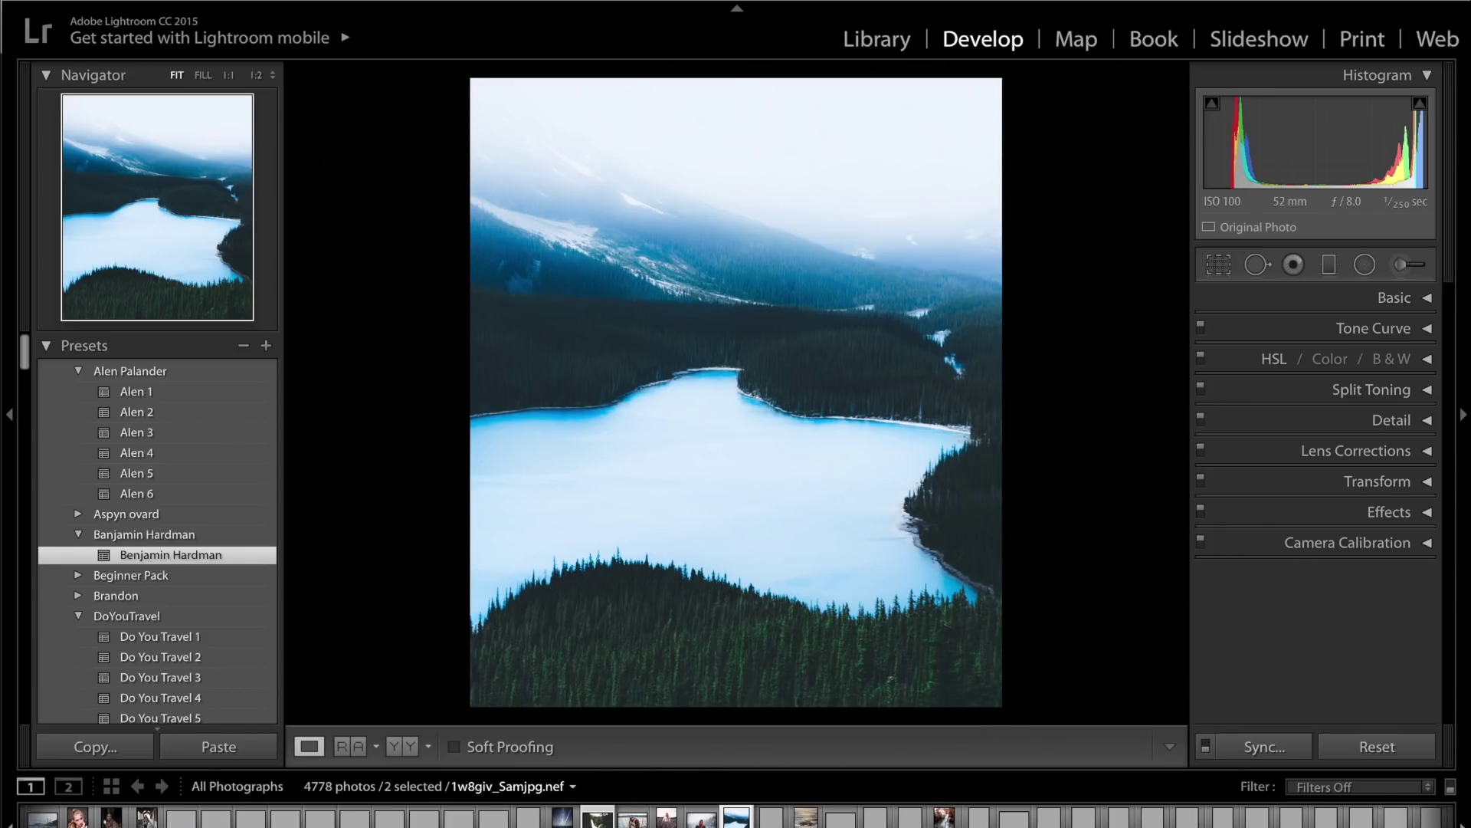
- Apply the newly saved photographer preset to the waterfall photo
{"action": "key", "text": "Left"}
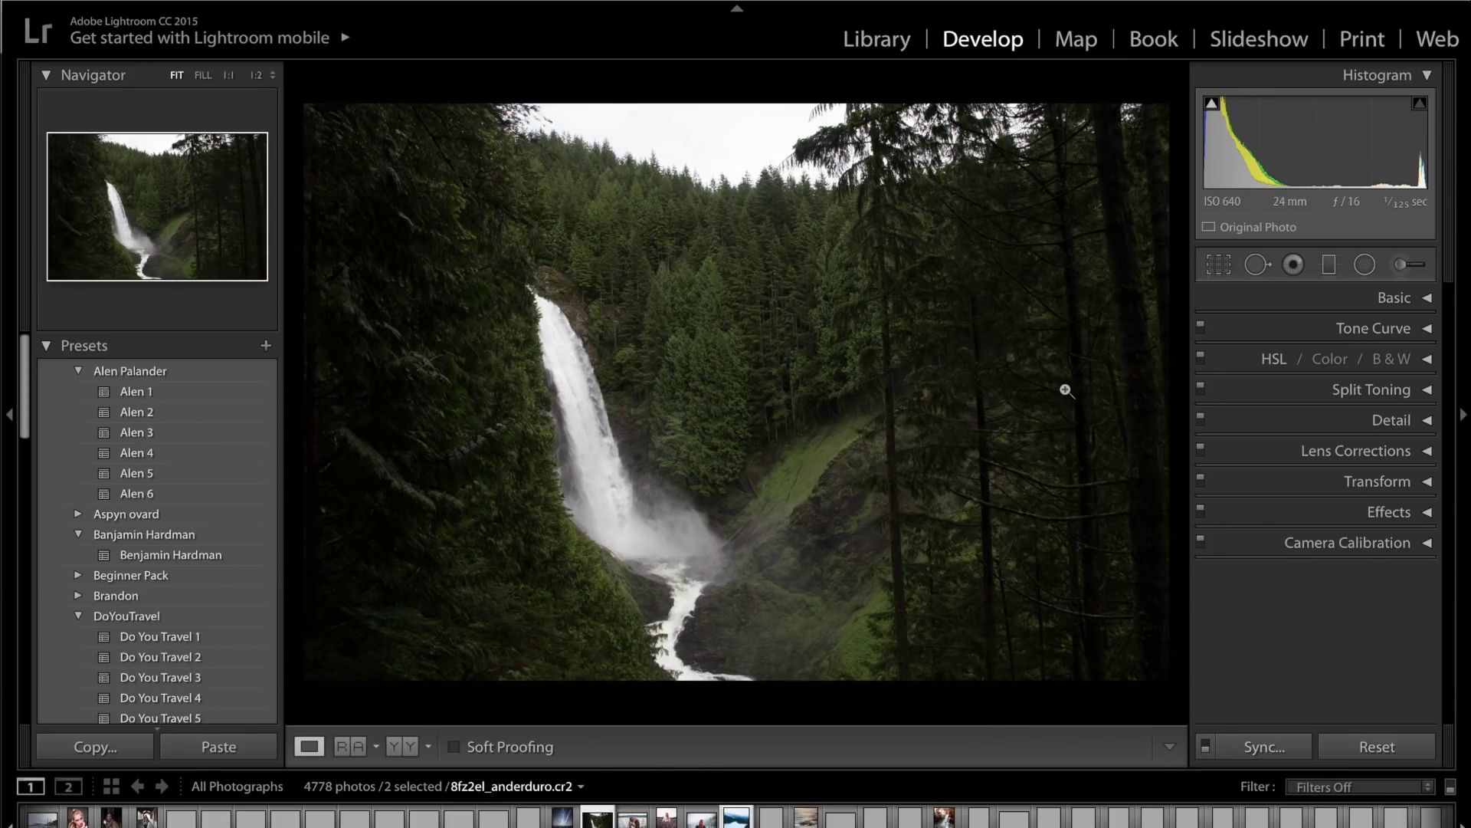
{"action": "left_click", "coordinate": [210, 559]}
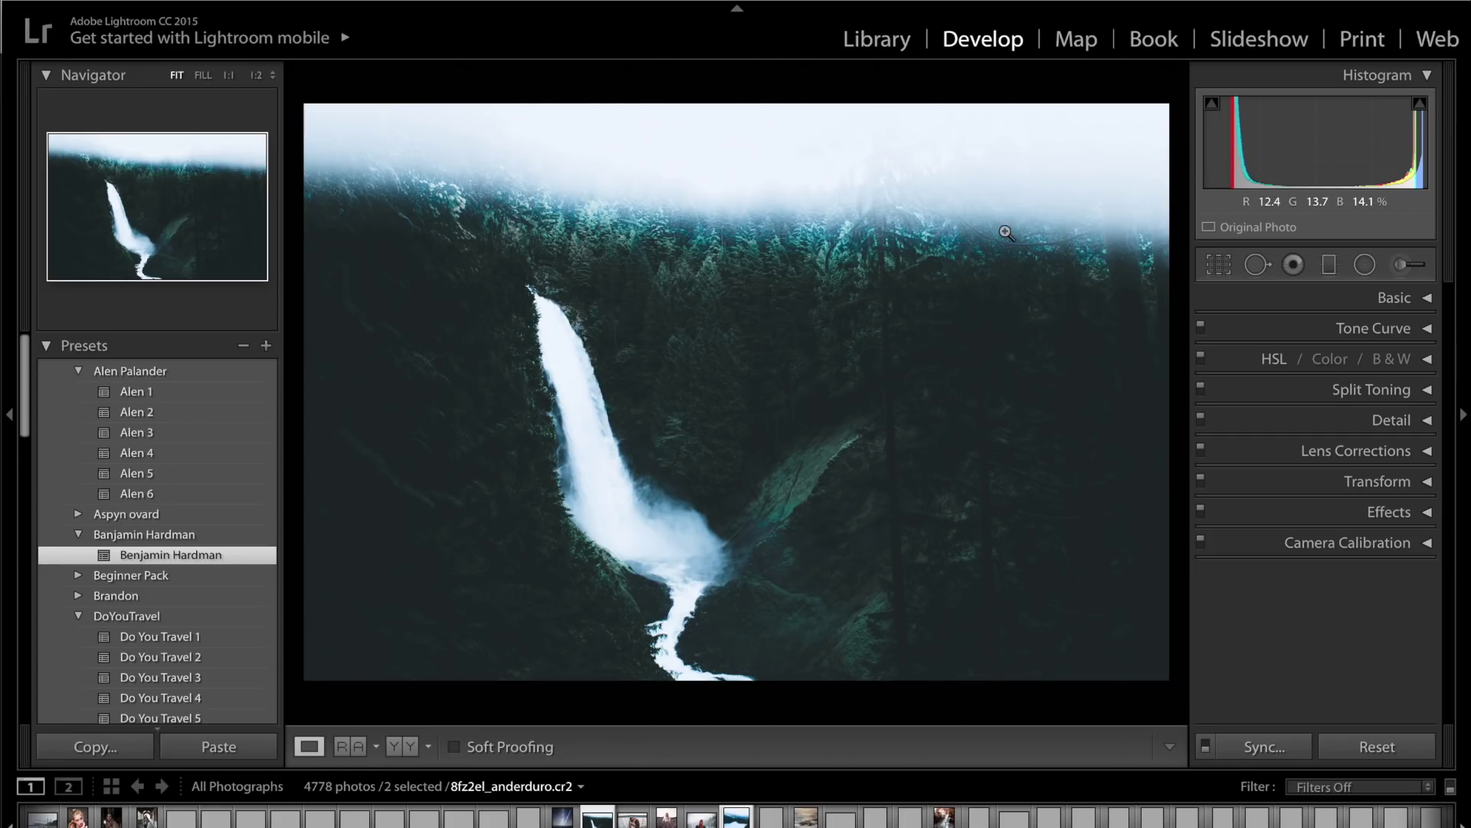
- Compare the waterfall photo with and without the graduated filter, and move the filter above the frame with its feather widened down across the waterfall
{"action": "left_click", "coordinate": [1330, 266]}
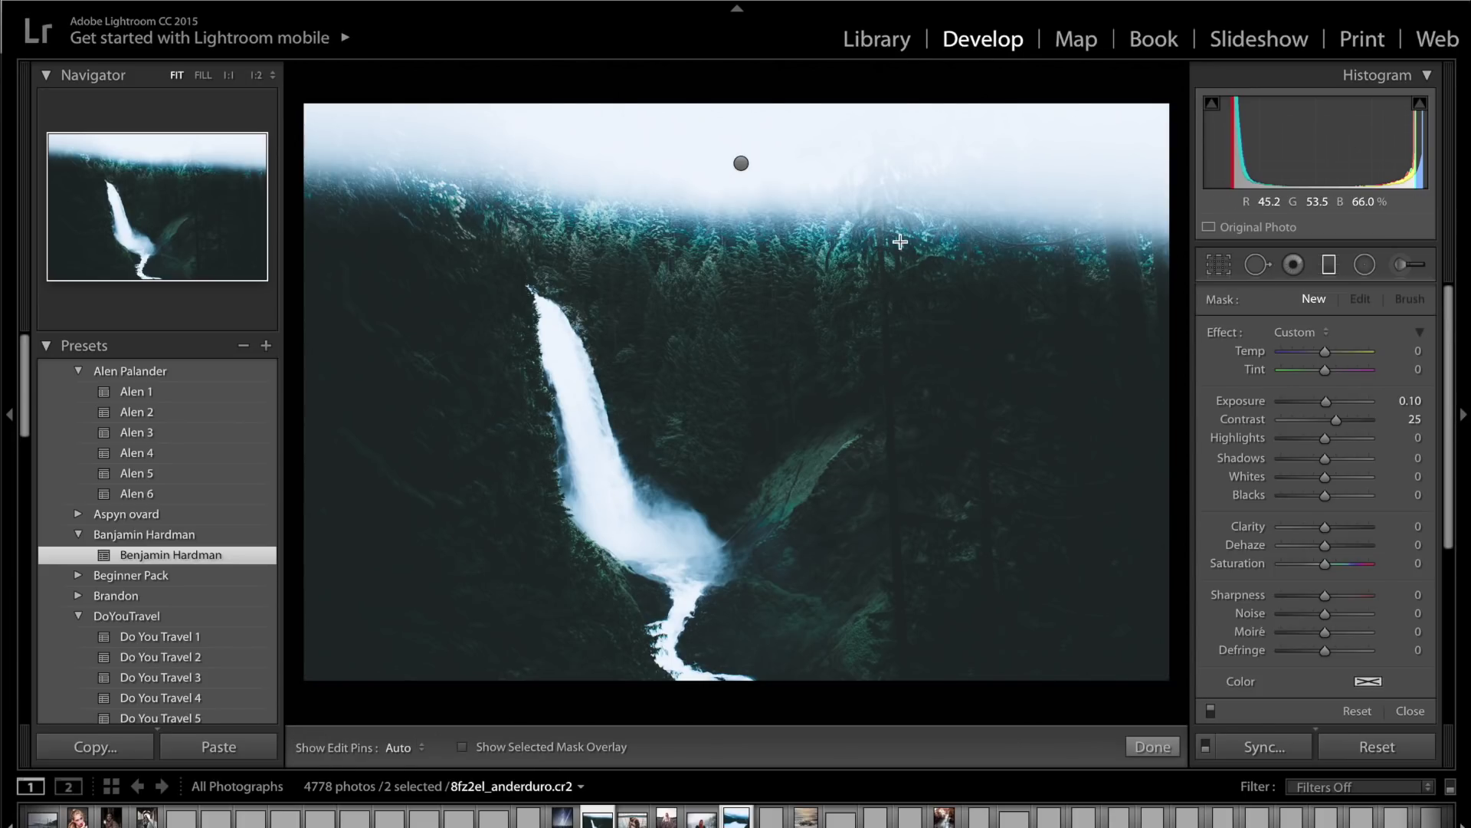
{"action": "left_click", "coordinate": [1211, 710]}
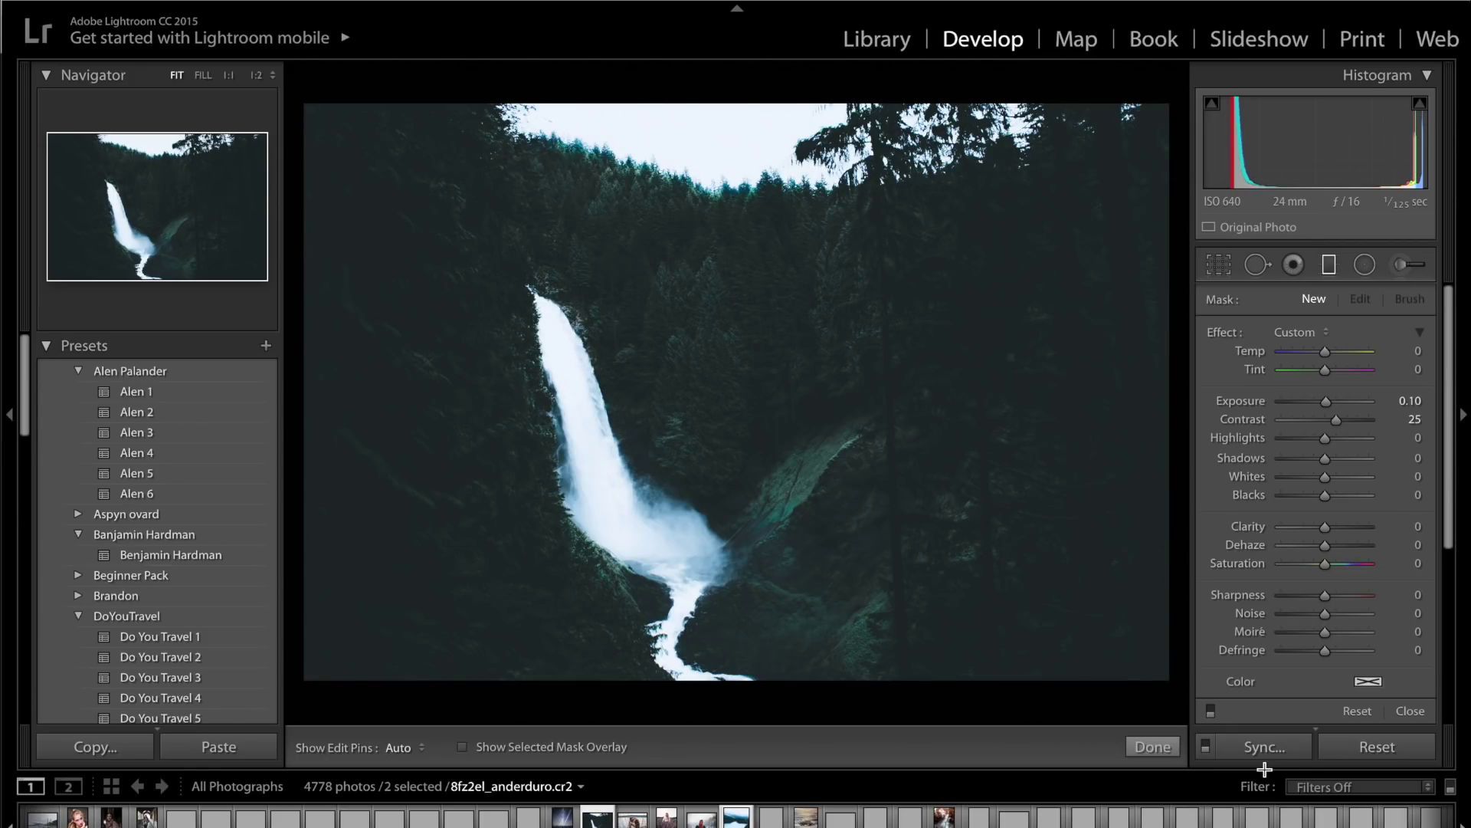
{"action": "left_click", "coordinate": [1212, 710]}
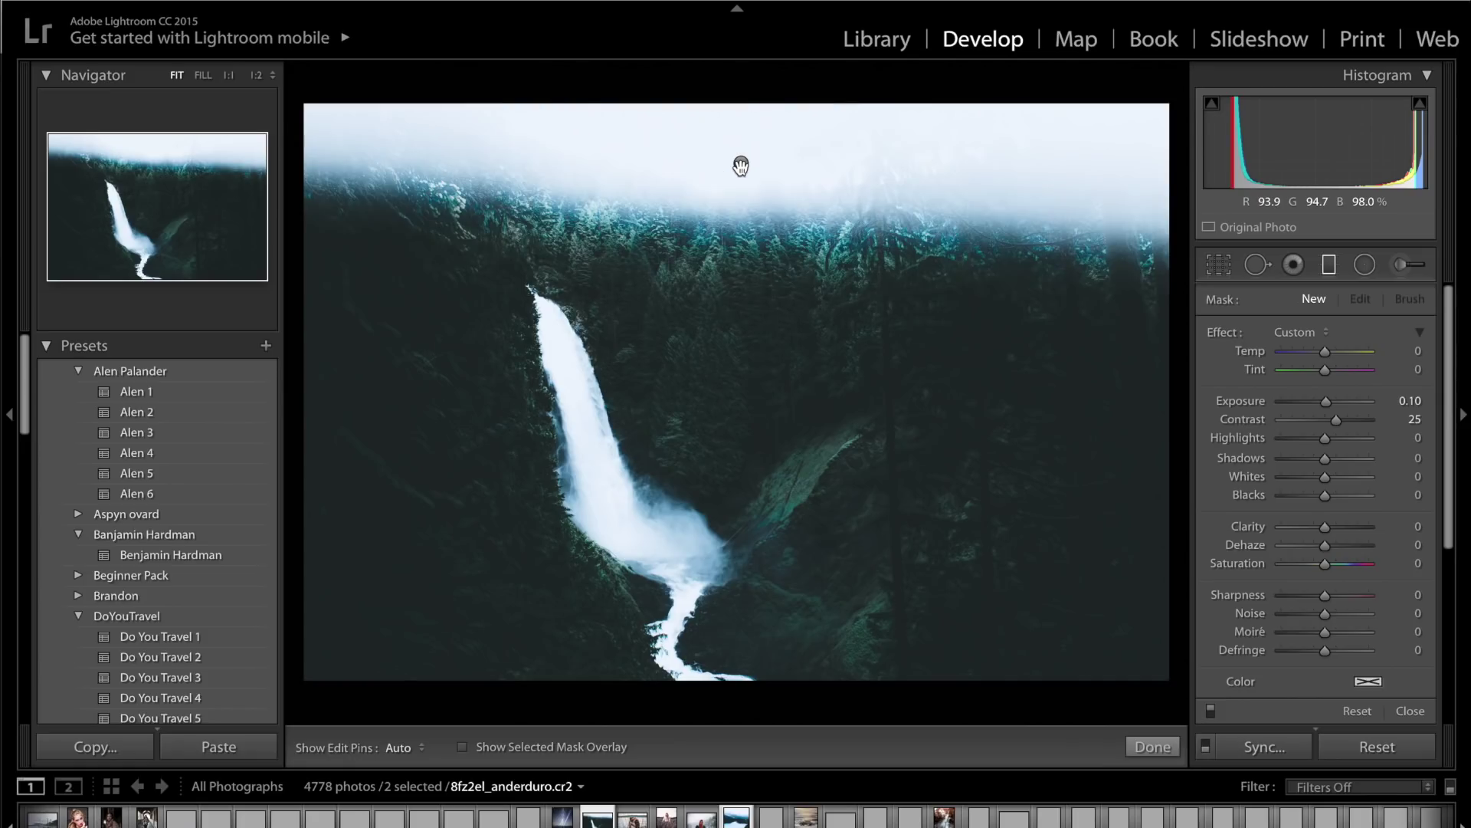
{"action": "left_click", "coordinate": [741, 163]}
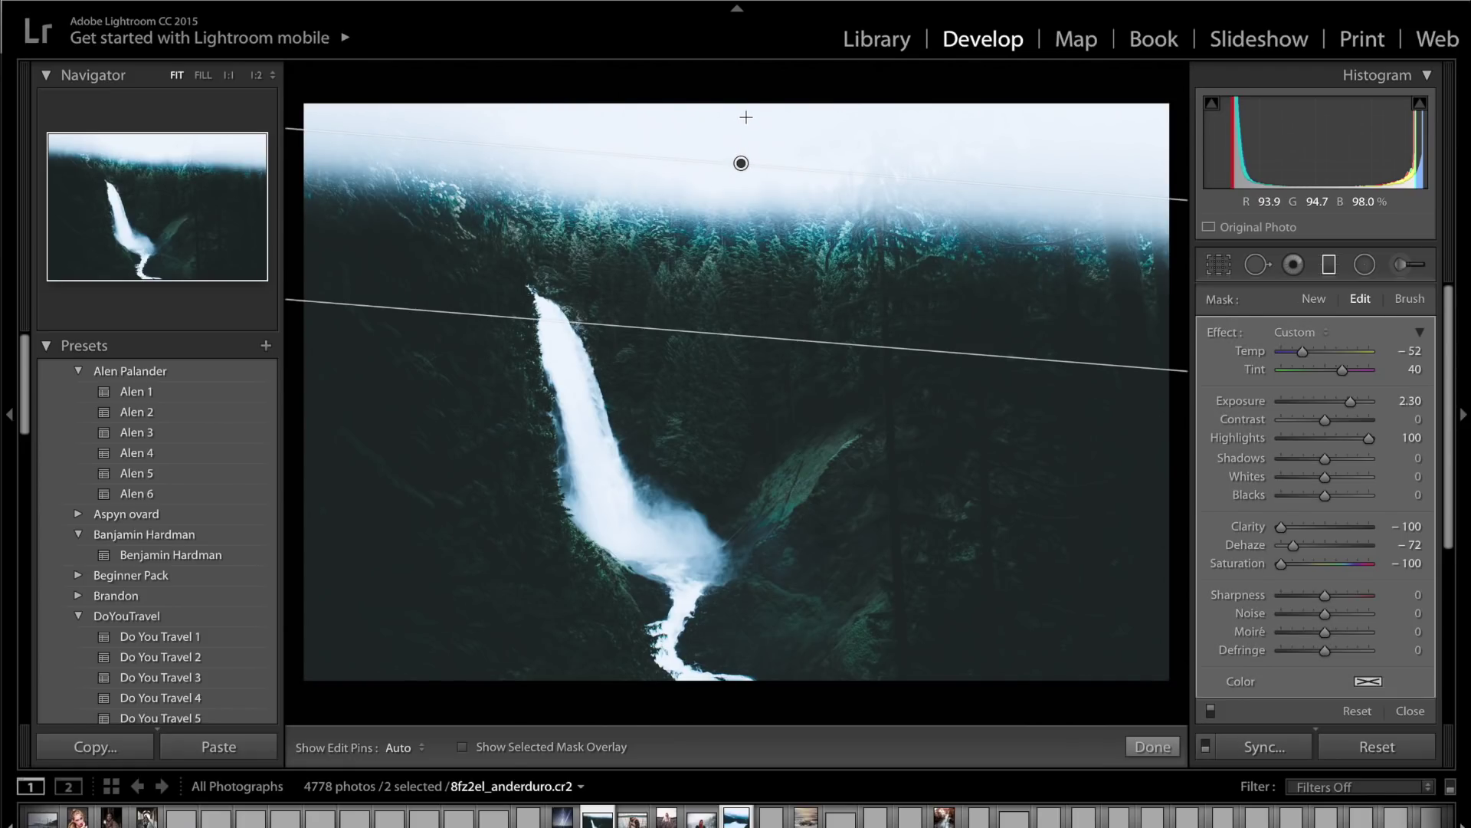
{"action": "left_click_drag", "start_coordinate": [740, 162], "coordinate": [749, 56]}
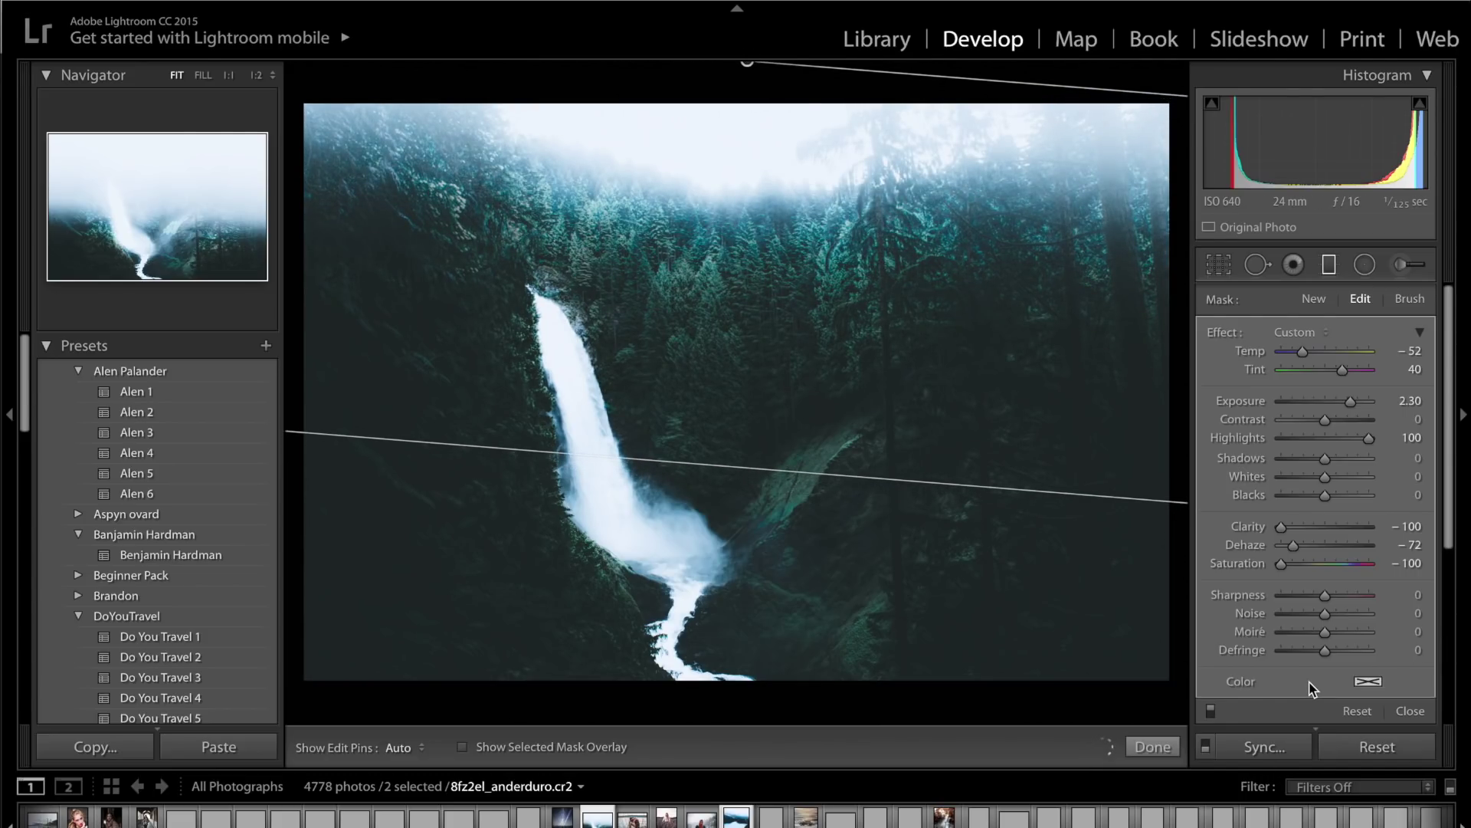
{"action": "left_click", "coordinate": [1151, 748]}
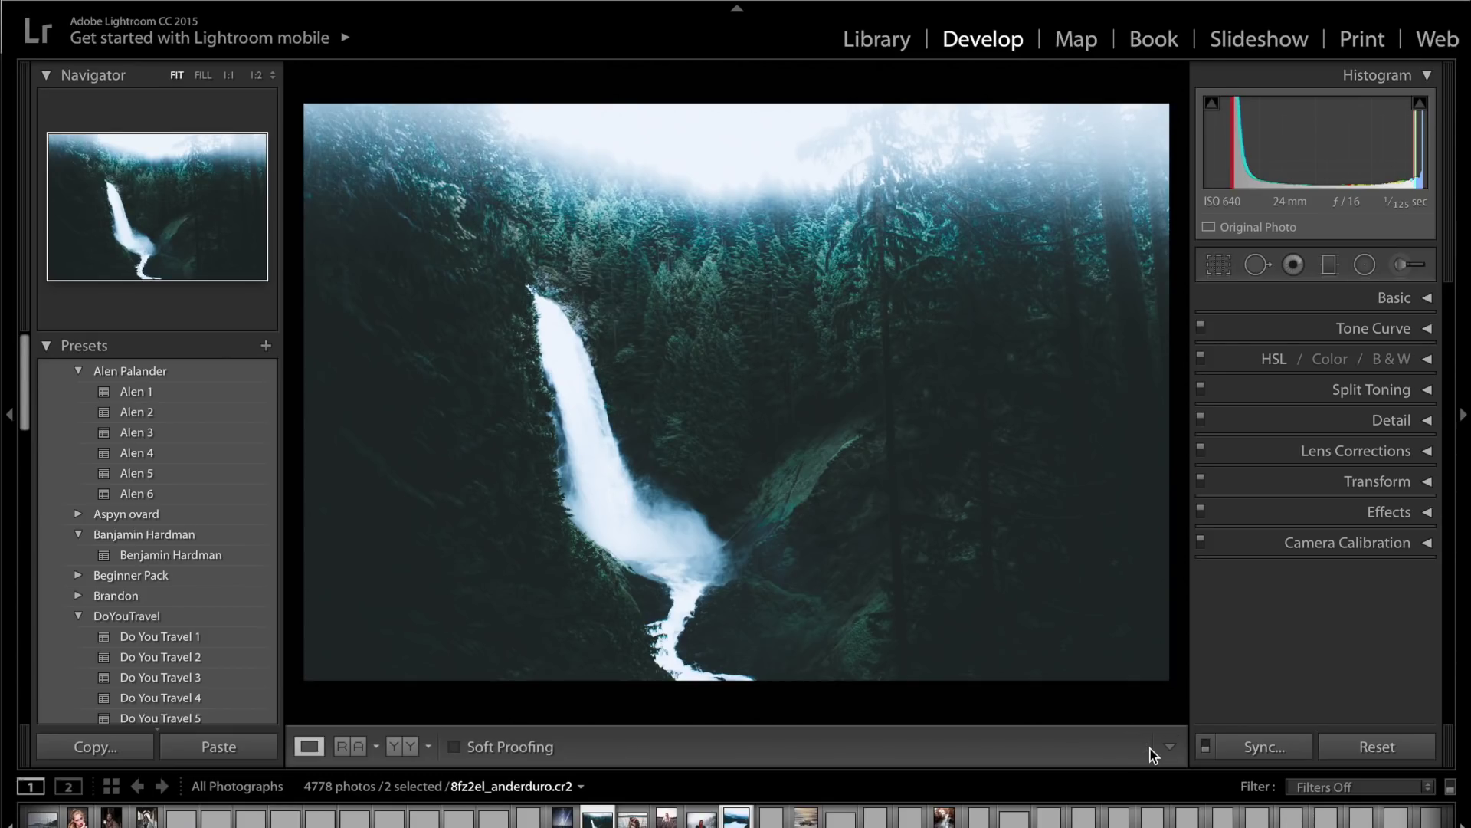